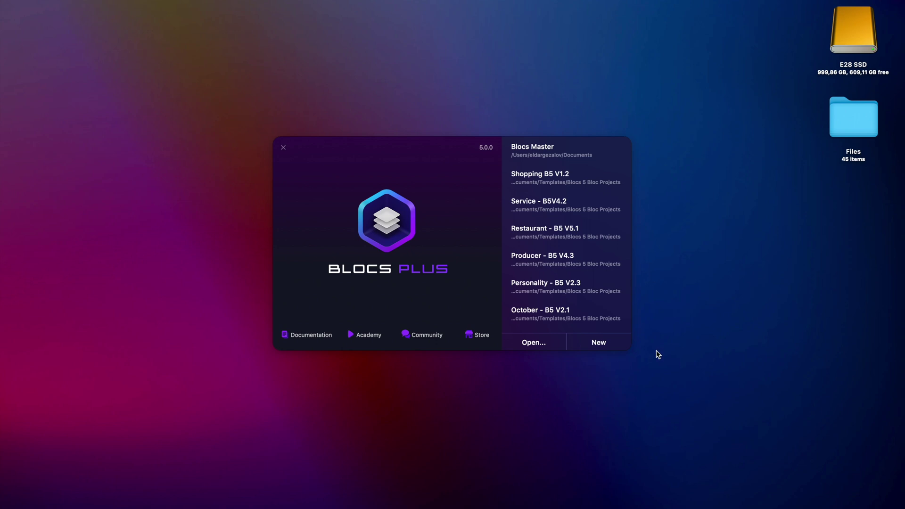
# Start a new site, preview the Minima starter template full-size, then close the preview
pyautogui.click(599, 343)
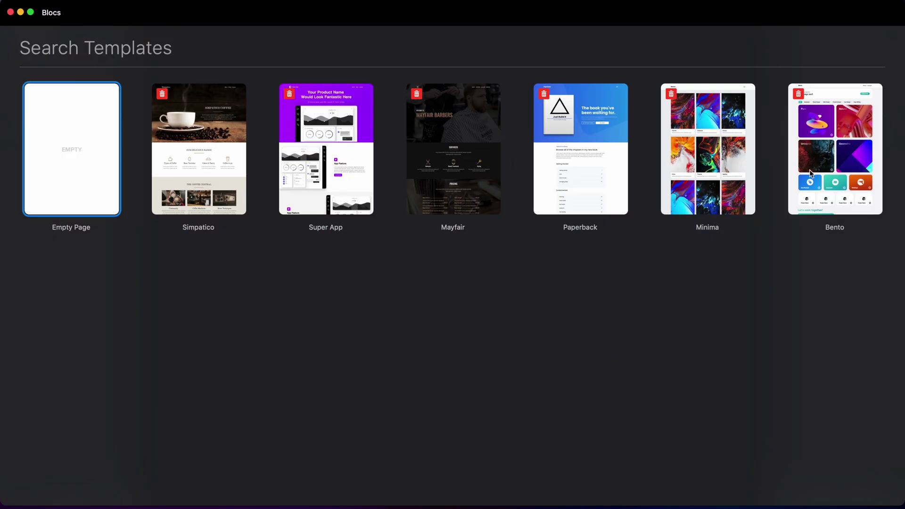
pyautogui.click(710, 167)
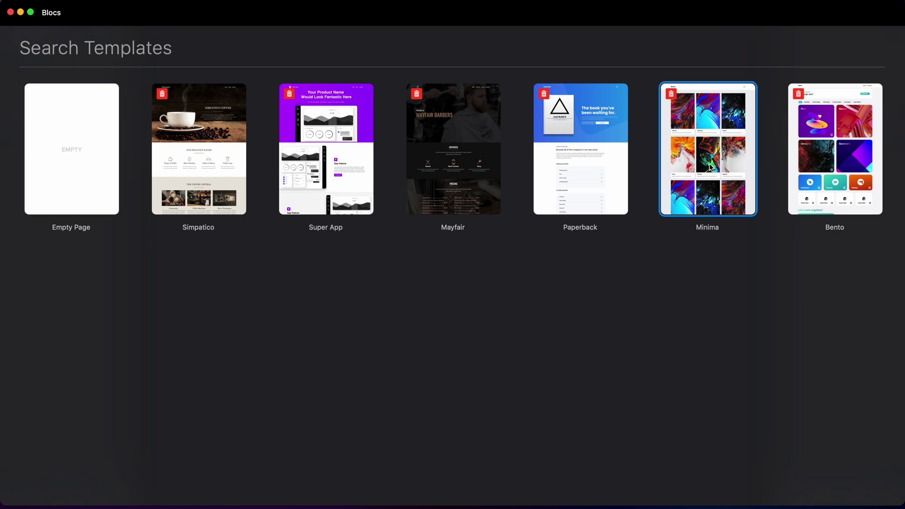
pyautogui.doubleClick(710, 168)
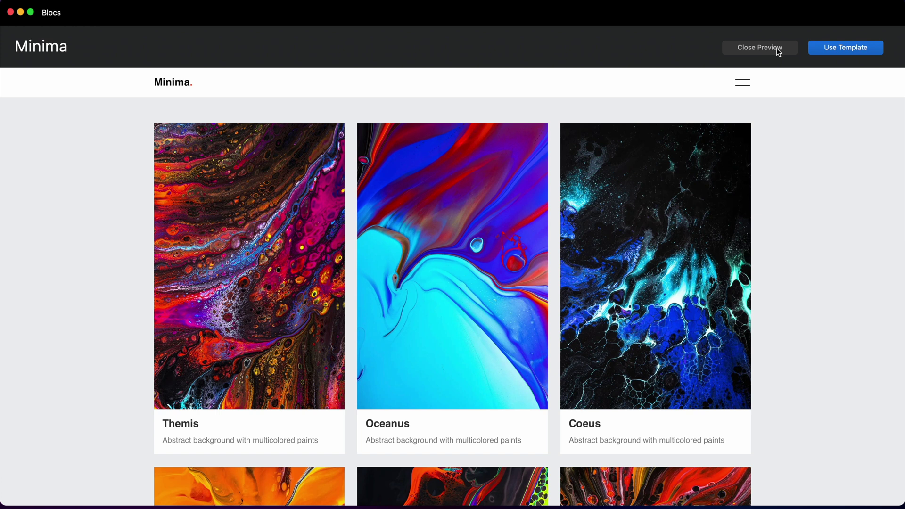
pyautogui.click(779, 51)
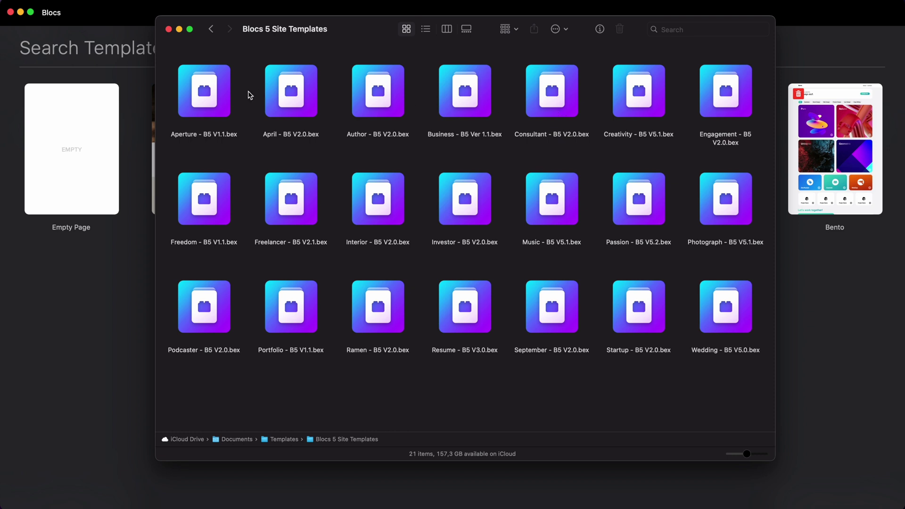
# Select all 21 .bex template files and open them with Blocs 5 to install them
pyautogui.moveTo(166, 74); pyautogui.dragTo(762, 335)
pyautogui.rightClick(470, 188)
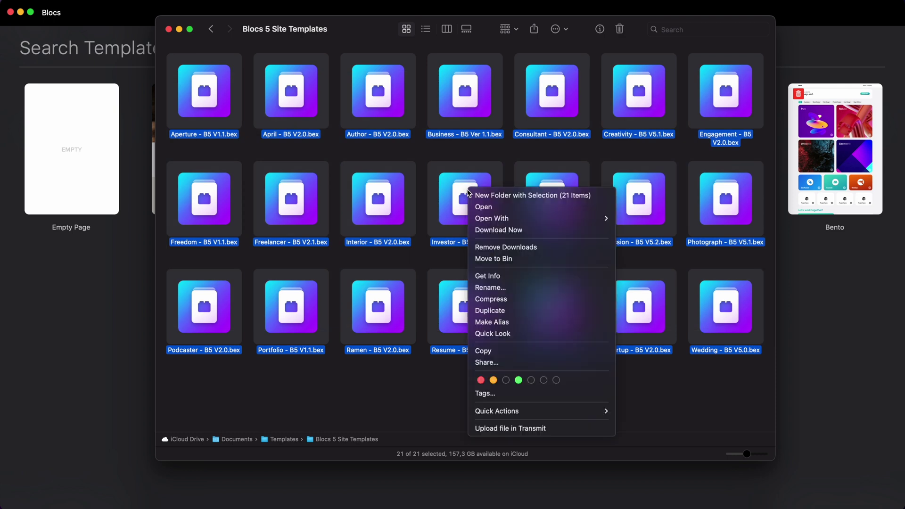
pyautogui.moveTo(519, 219)
pyautogui.click(635, 218)
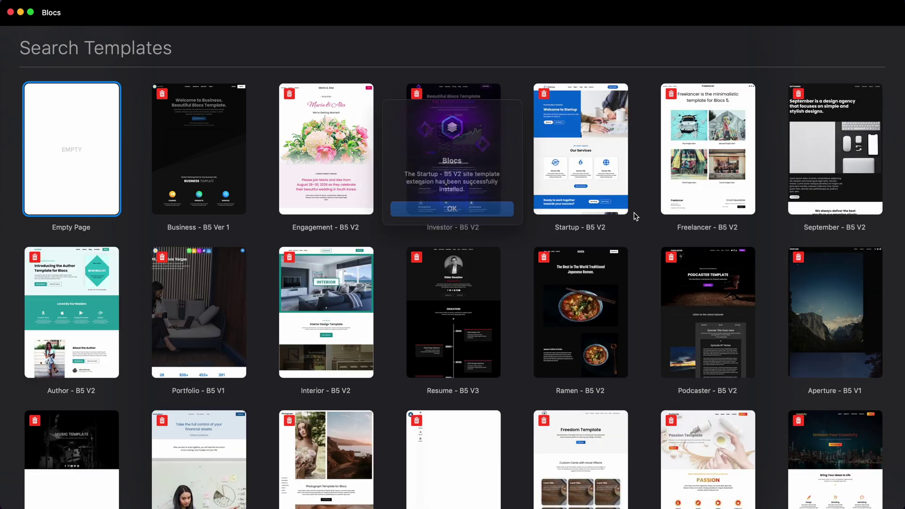
# Dismiss the install alert and scroll the gallery to find new templates like Wedding and Ramen
pyautogui.press('Return')
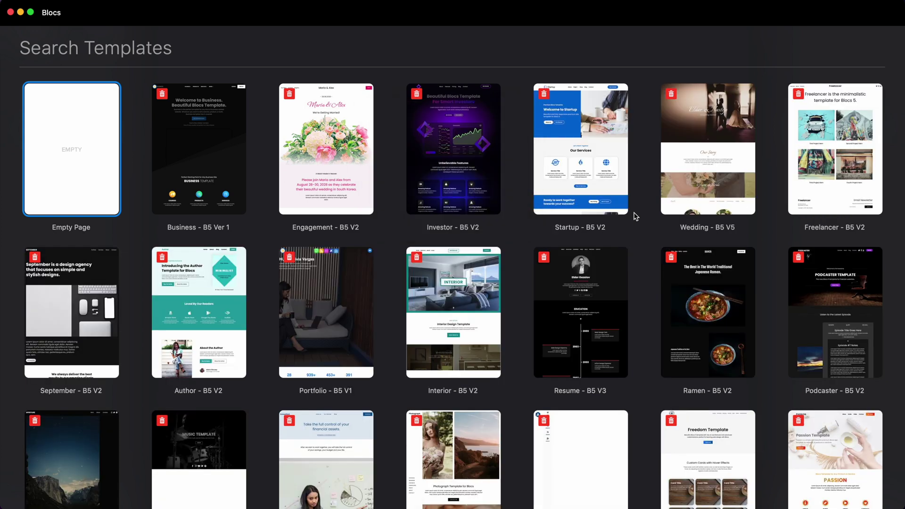
pyautogui.scroll(-3, 636, 217)
pyautogui.scroll(-5, 636, 216)
pyautogui.scroll(5, 636, 216)
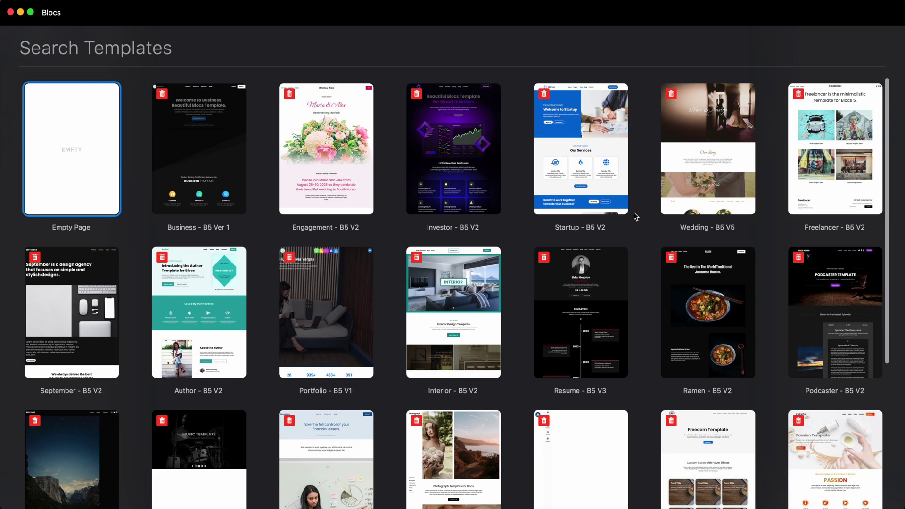
# Preview the Investor and Startup templates, then build the new site from Startup B5 V2.0
pyautogui.click(462, 150)
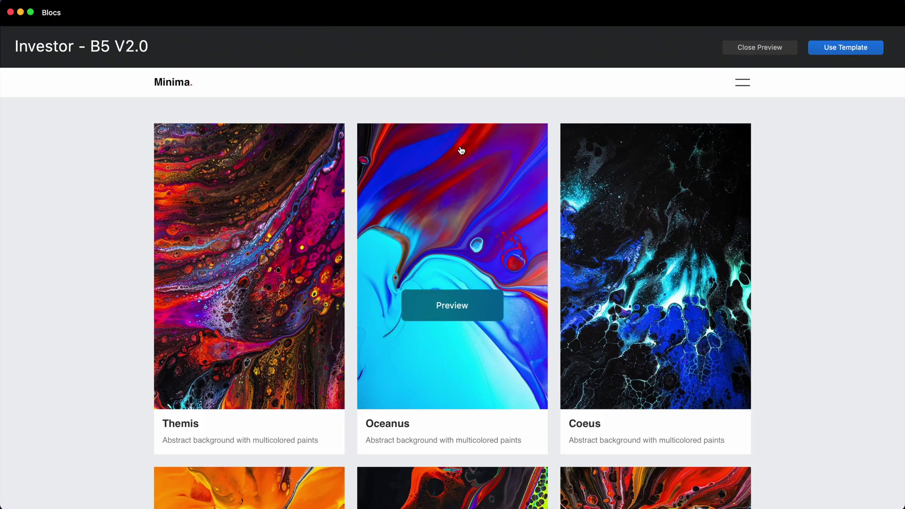
pyautogui.scroll(-10, 584, 240)
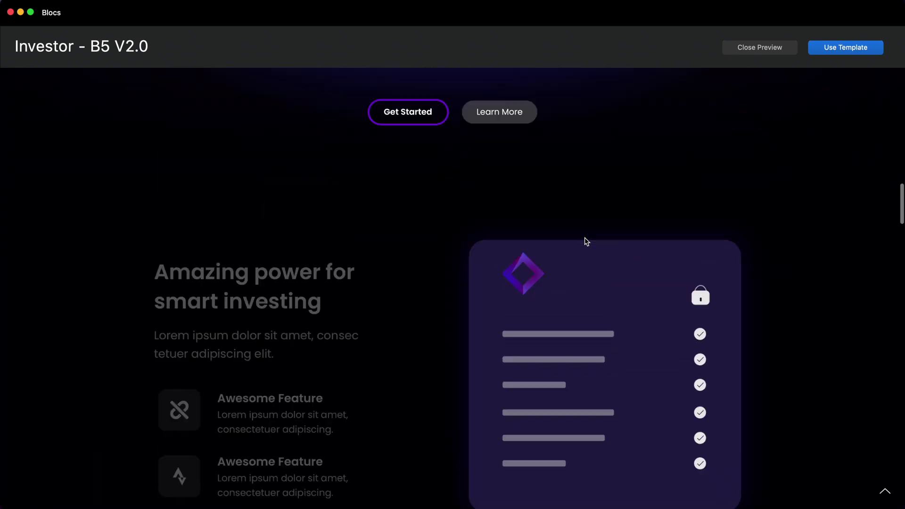
pyautogui.scroll(10, 585, 240)
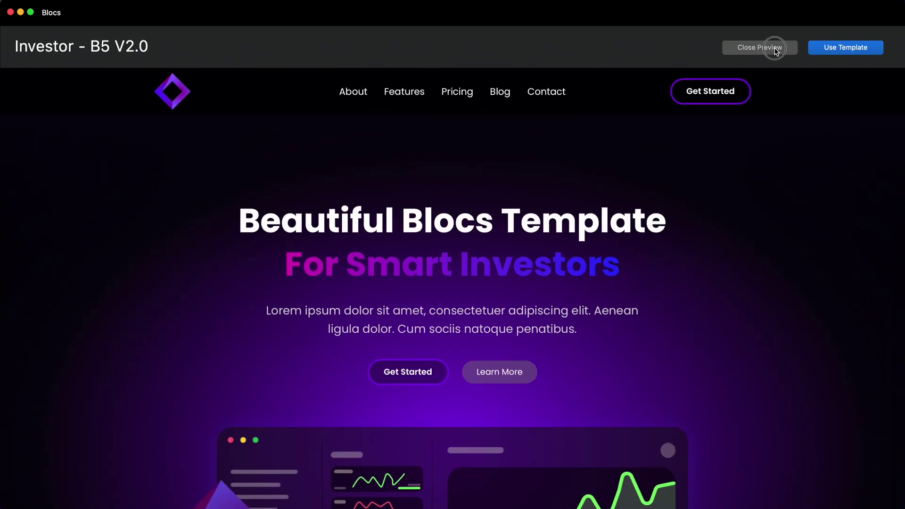
pyautogui.click(777, 50)
pyautogui.click(593, 154)
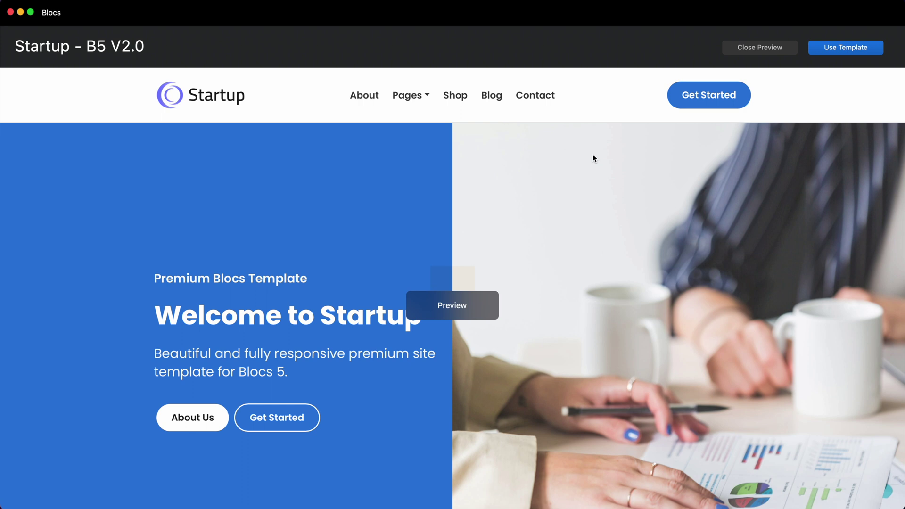
pyautogui.scroll(-20, 623, 325)
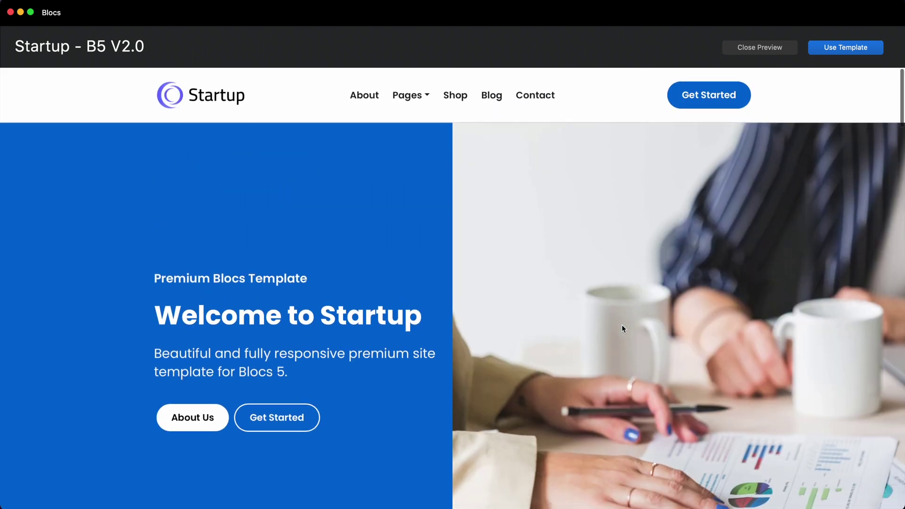
pyautogui.click(861, 51)
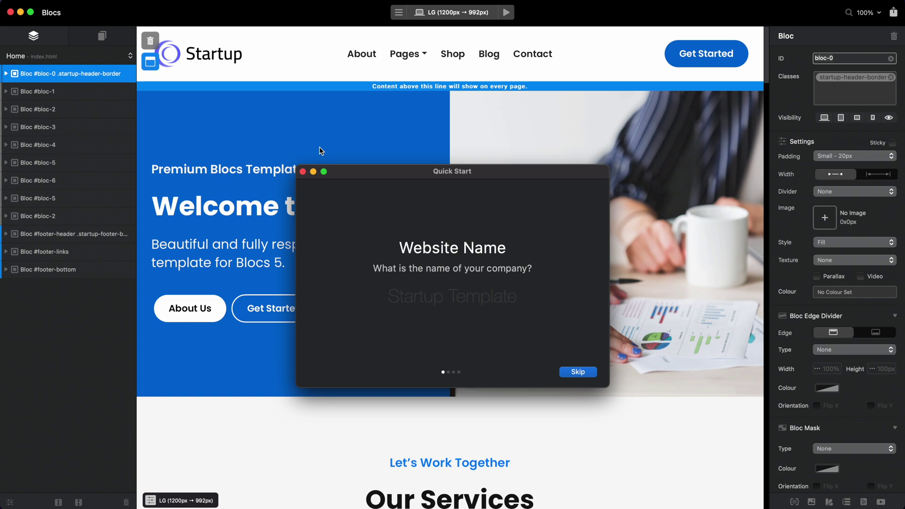
# Enter 'Eldartech' as the website name, correcting the mistyped letters
pyautogui.write('Eldartech')
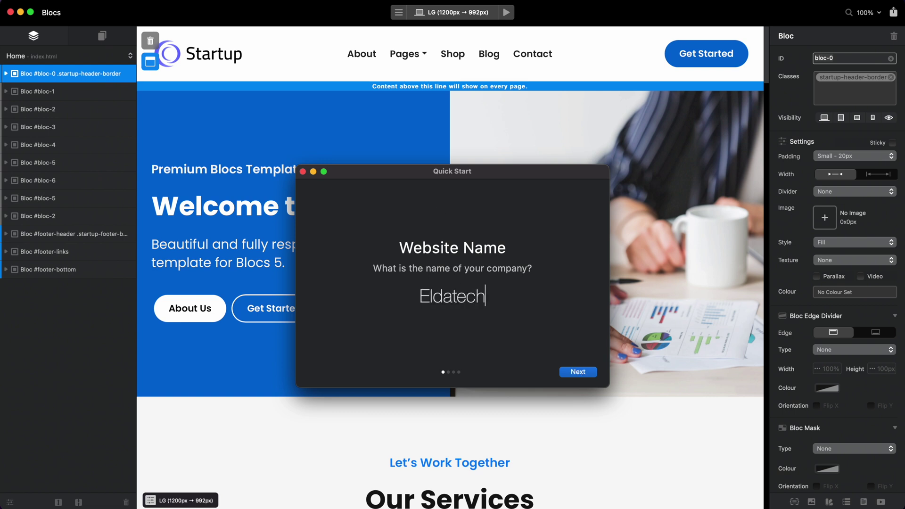
pyautogui.press('BackSpace')
pyautogui.press('BackSpace')
pyautogui.press('BackSpace')
pyautogui.press('BackSpace')
pyautogui.write('rtech')
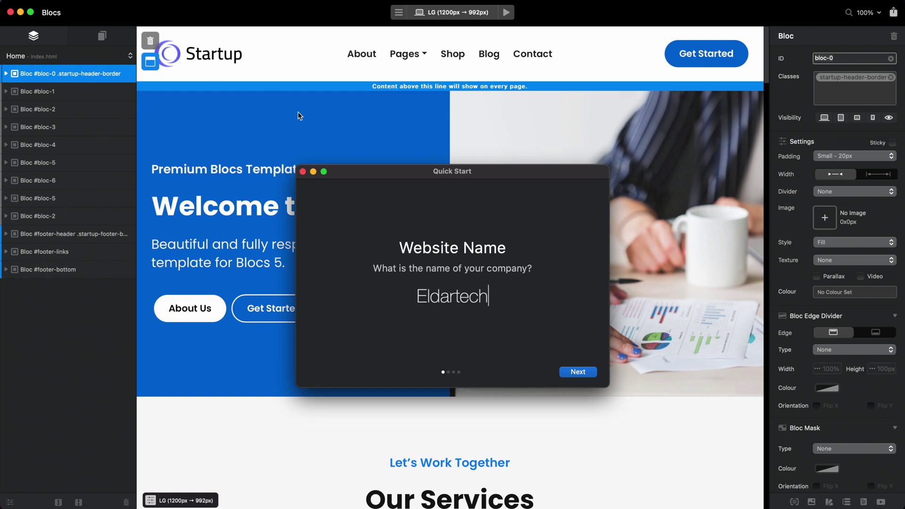
# Browse to Desktop > Files and set blocs-master-5.png as the business logo
pyautogui.click(592, 373)
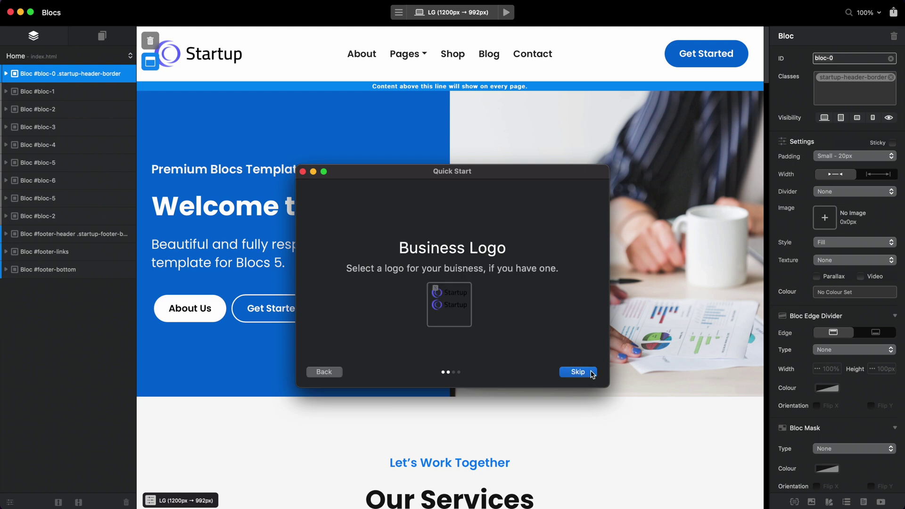
pyautogui.click(457, 300)
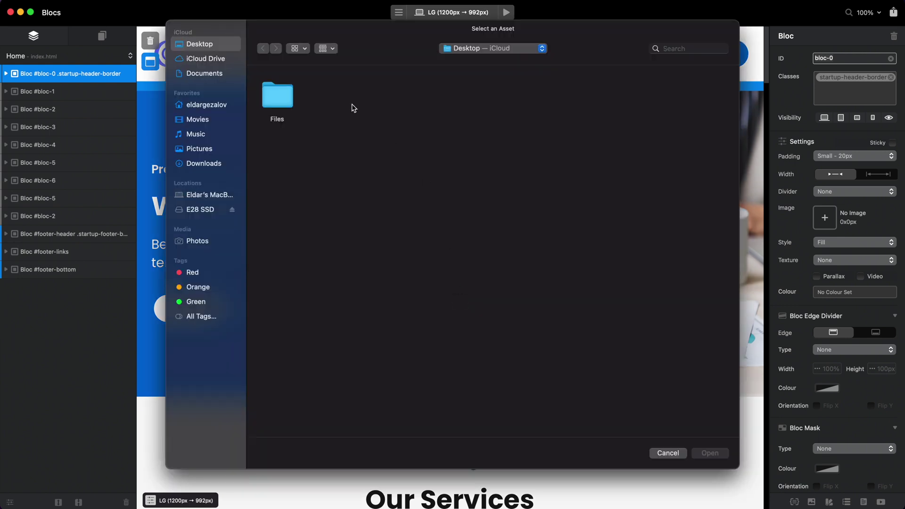
pyautogui.click(207, 74)
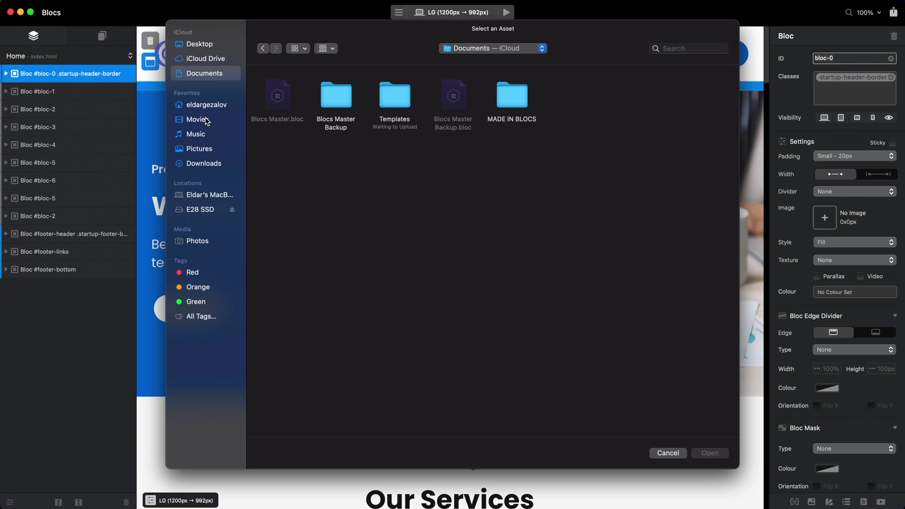
pyautogui.click(206, 121)
pyautogui.click(202, 46)
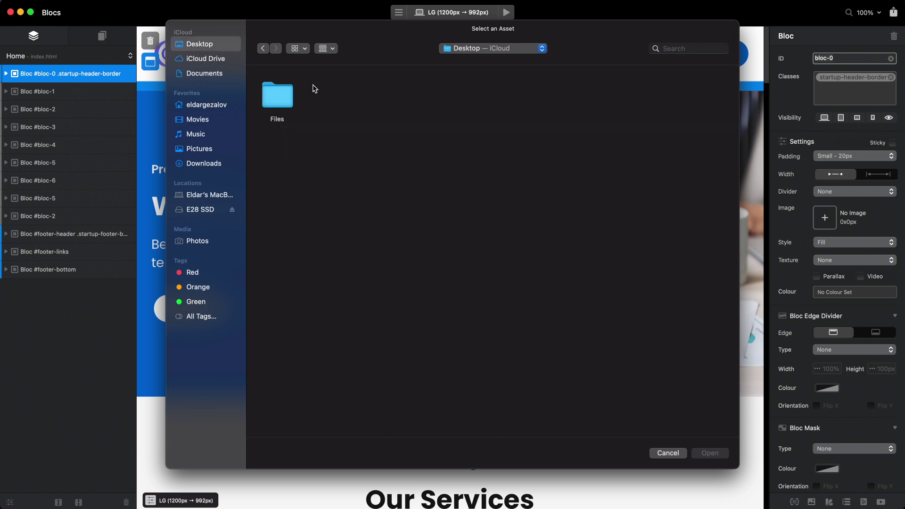
pyautogui.click(281, 103)
pyautogui.press('Return')
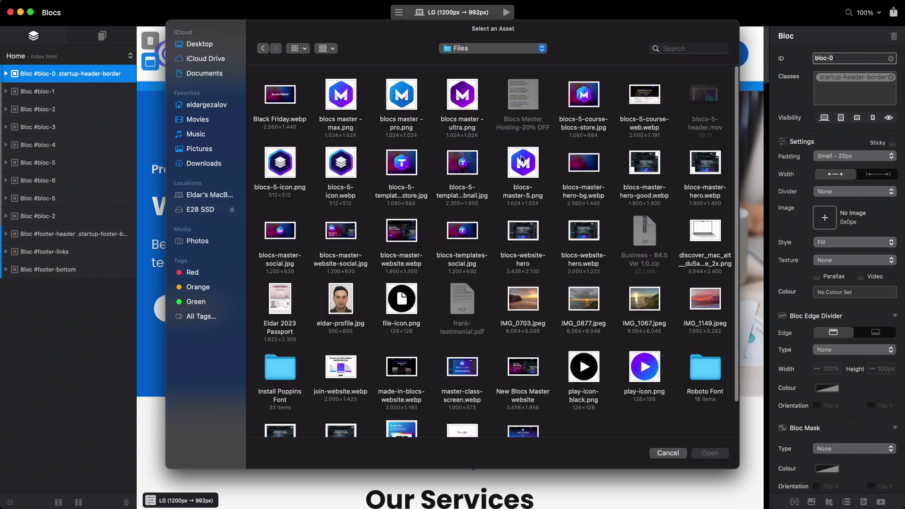
pyautogui.click(524, 161)
pyautogui.click(712, 453)
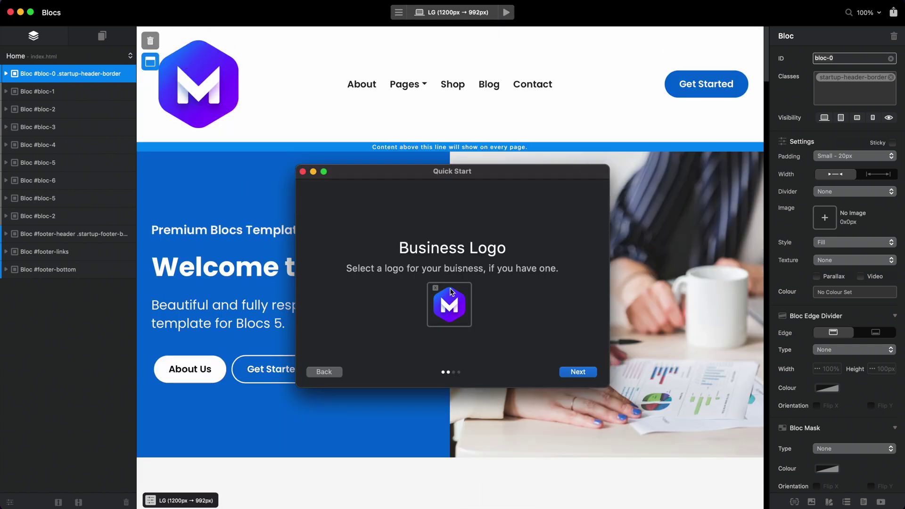
# Replace the logo with play-icon.png and proceed to the Website Colours step
pyautogui.click(436, 288)
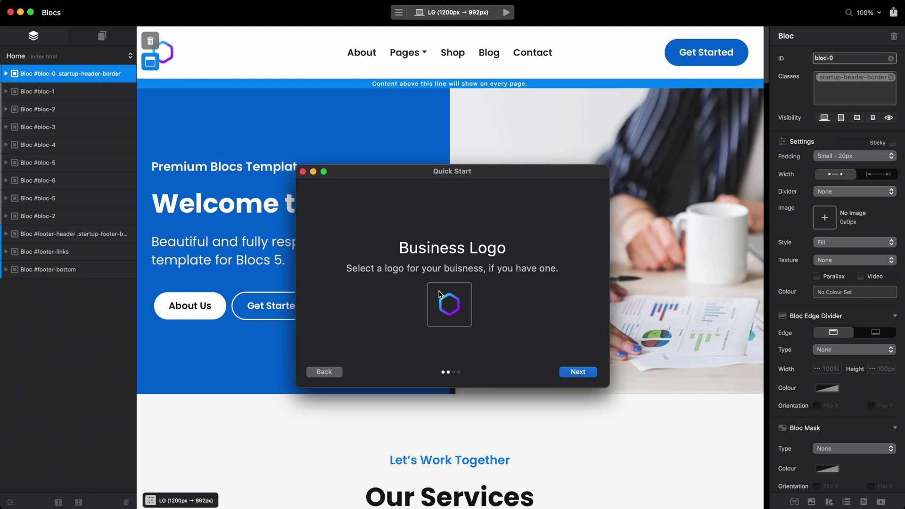
pyautogui.click(460, 305)
pyautogui.click(647, 380)
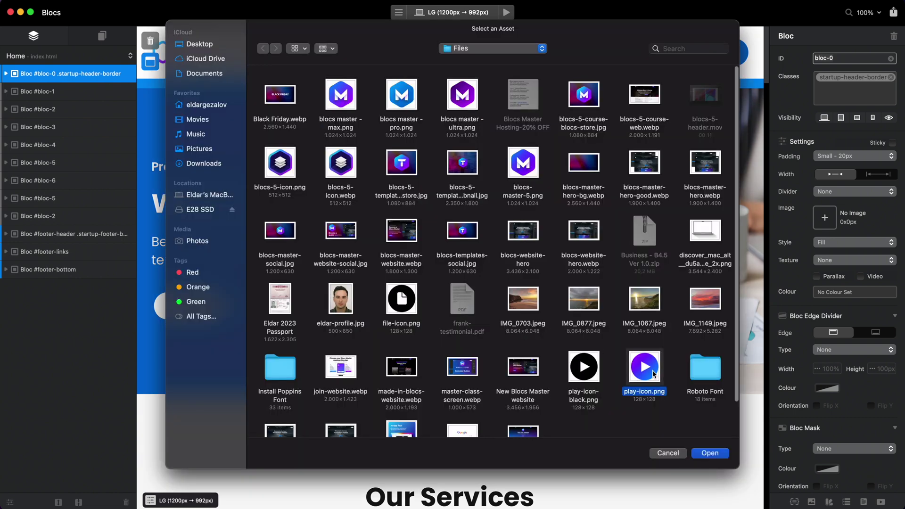
pyautogui.click(710, 453)
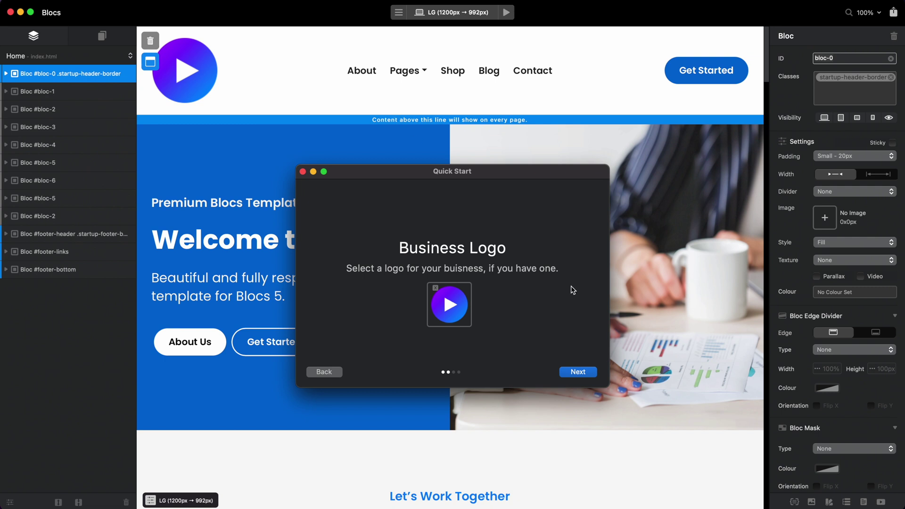
pyautogui.click(580, 373)
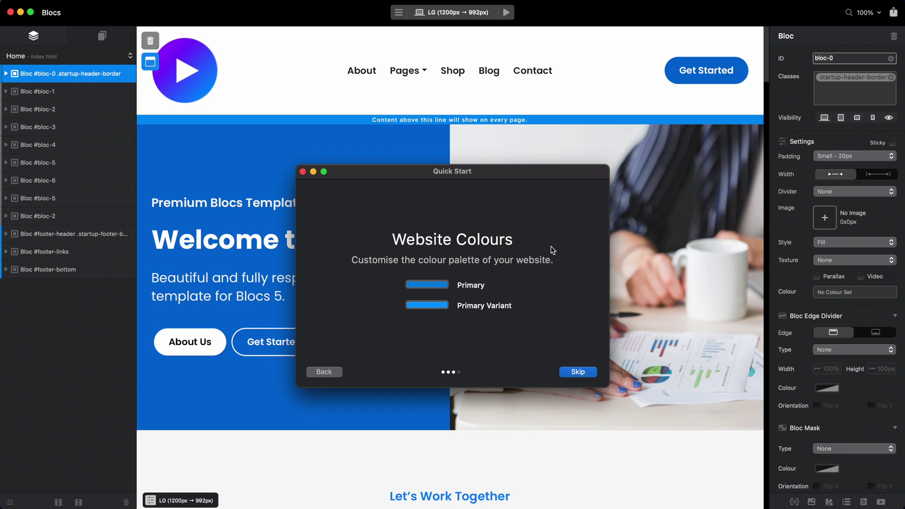
pyautogui.moveTo(456, 173); pyautogui.dragTo(609, 168)
pyautogui.scroll(-15, 421, 234)
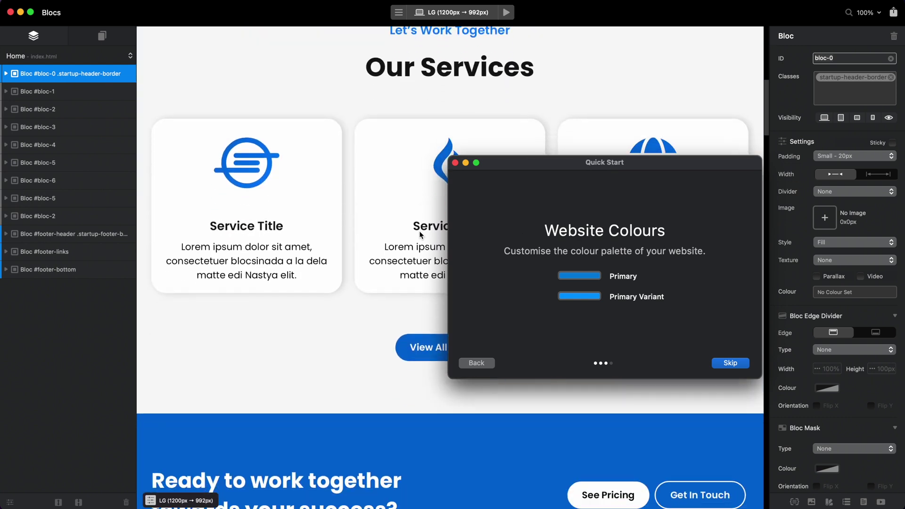
pyautogui.scroll(-20, 420, 234)
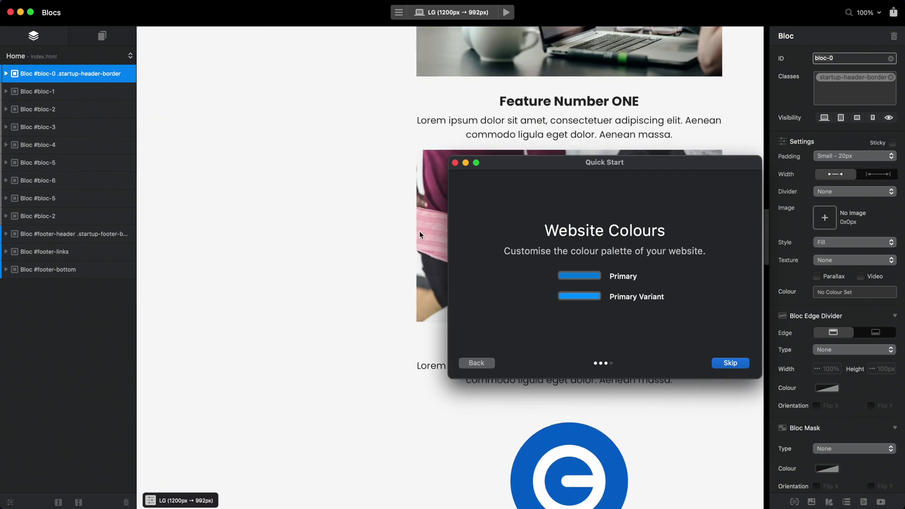
pyautogui.scroll(6, 421, 235)
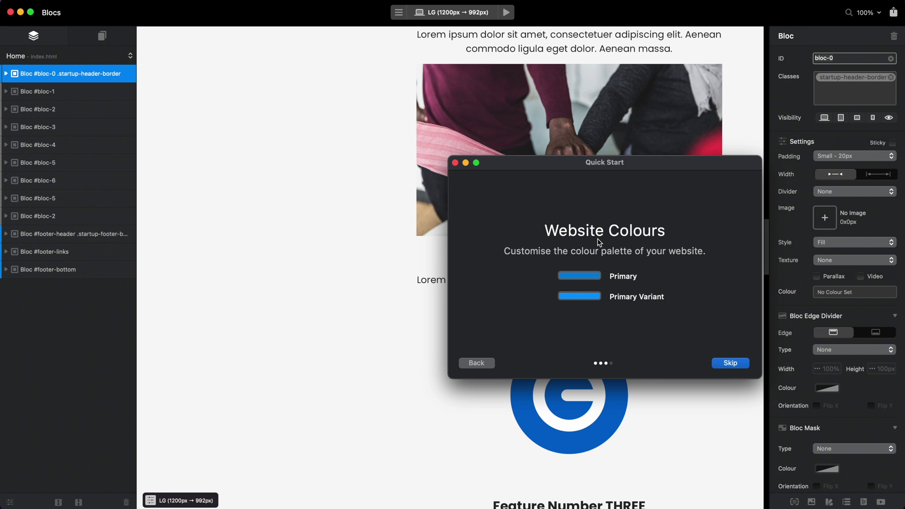
pyautogui.scroll(20, 358, 273)
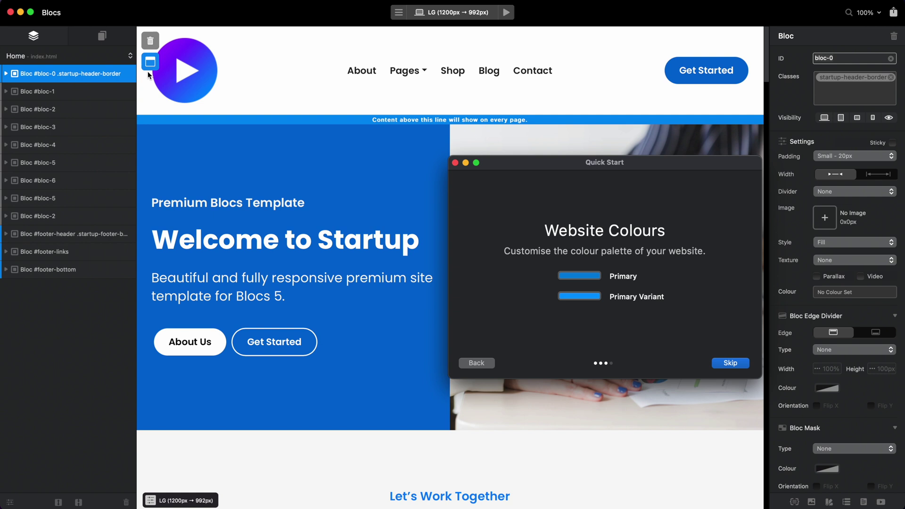
# Browse the About, Blog, Article, Services, Team, Shop, Product and Pricing pages
pyautogui.click(117, 38)
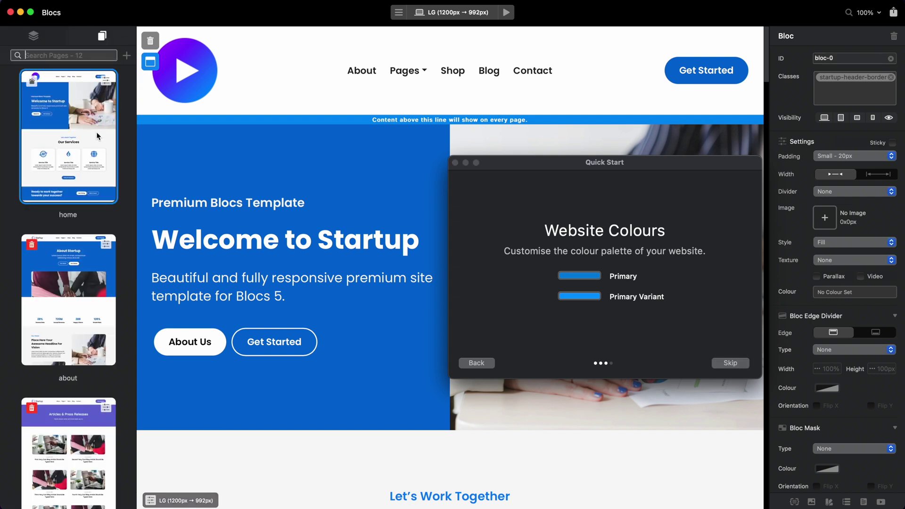
pyautogui.click(68, 273)
pyautogui.scroll(-10, 245, 320)
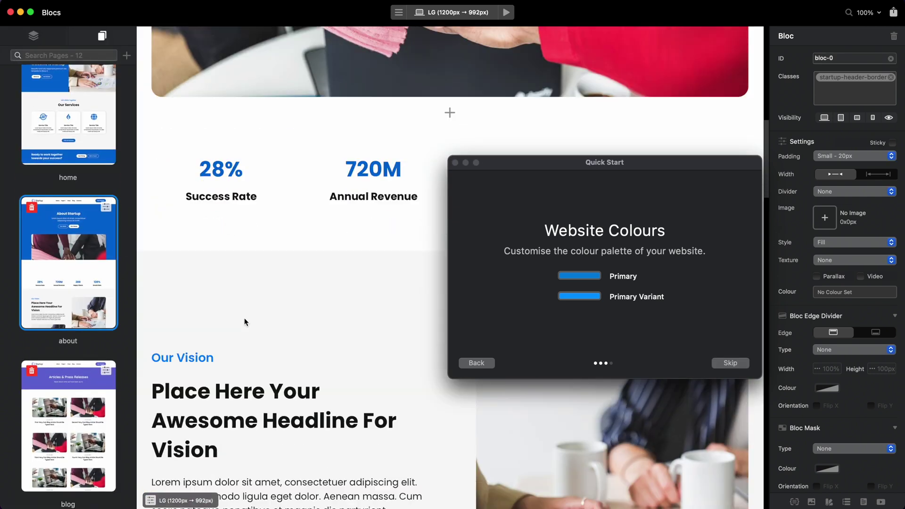
pyautogui.click(94, 401)
pyautogui.scroll(-15, 199, 376)
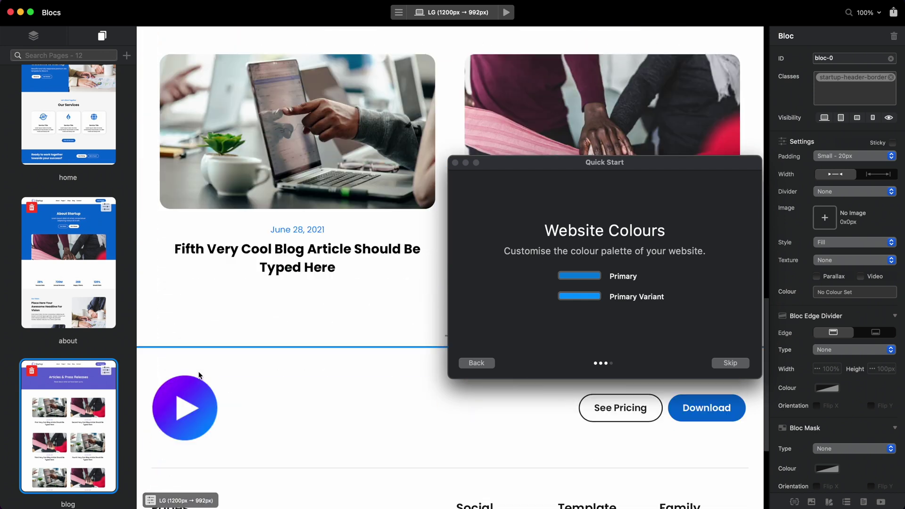
pyautogui.scroll(-10, 70, 330)
pyautogui.click(95, 364)
pyautogui.scroll(-5, 95, 365)
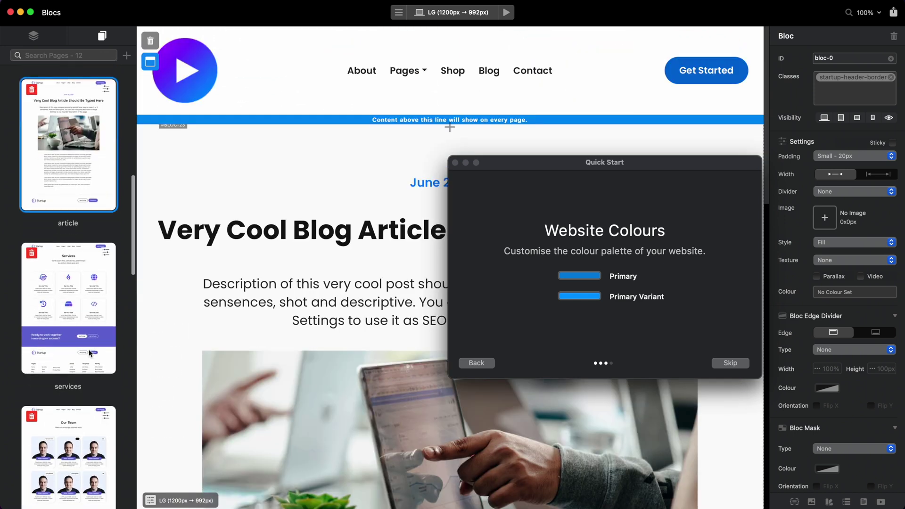
pyautogui.click(88, 306)
pyautogui.scroll(-5, 87, 306)
pyautogui.click(86, 293)
pyautogui.scroll(-5, 86, 293)
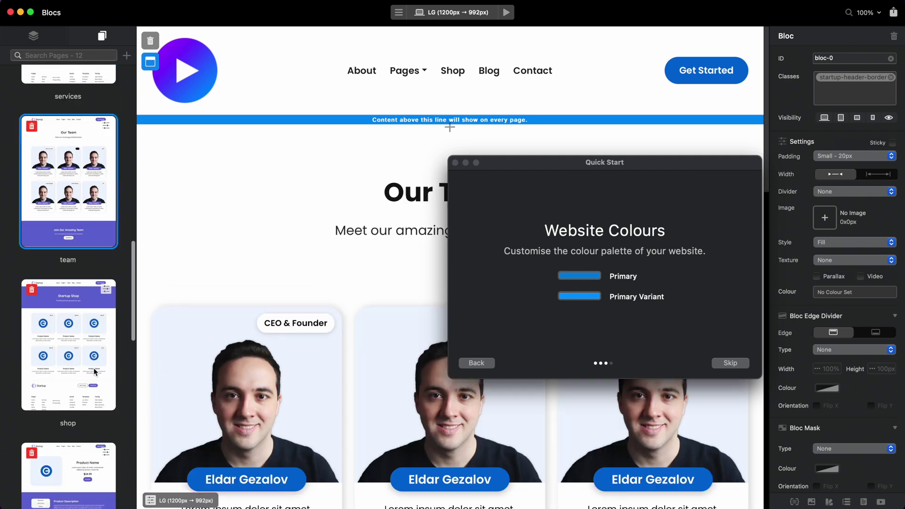
pyautogui.scroll(-15, 283, 283)
pyautogui.click(87, 321)
pyautogui.scroll(-5, 86, 321)
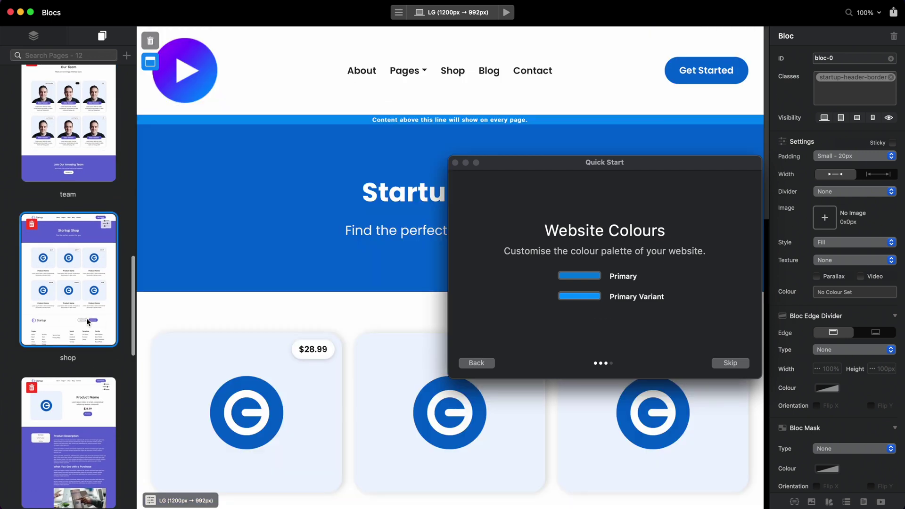
pyautogui.click(74, 348)
pyautogui.scroll(-2, 81, 354)
pyautogui.click(83, 362)
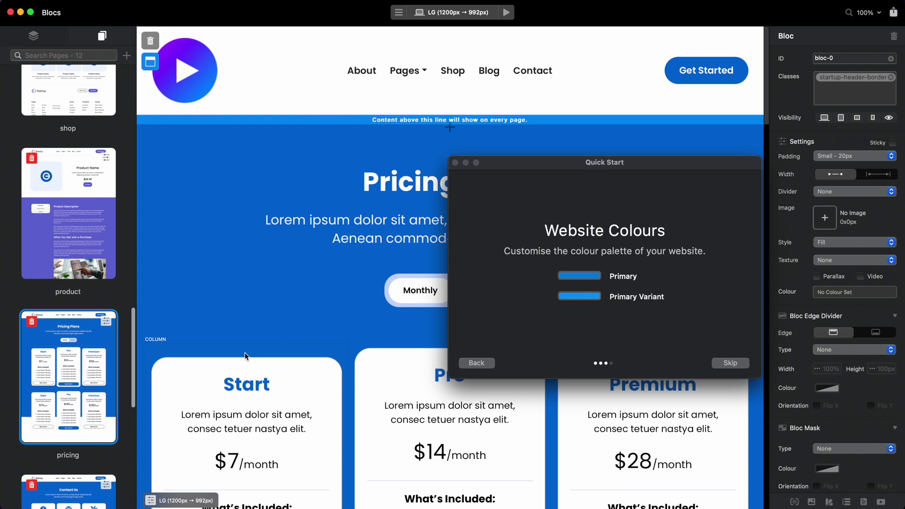
pyautogui.scroll(-5, 245, 357)
pyautogui.scroll(4, 246, 357)
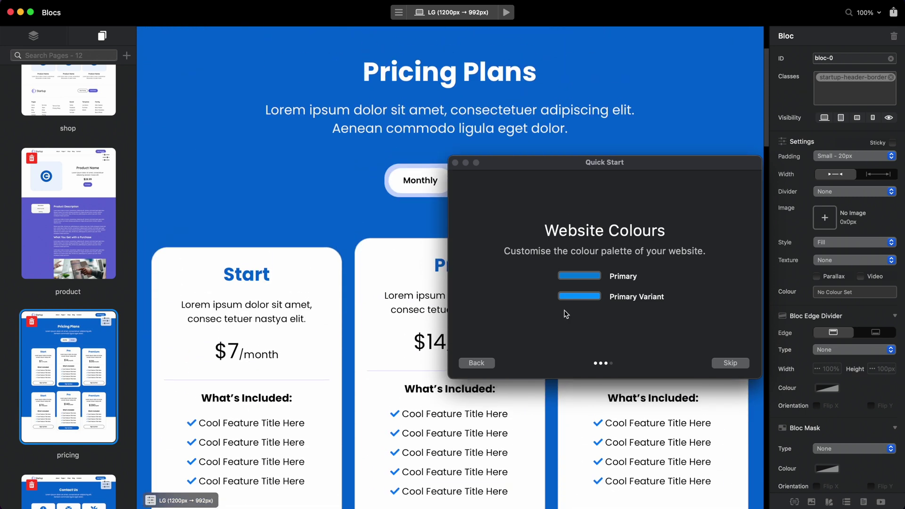
pyautogui.scroll(3, 364, 370)
# Set the Primary colour to deep red (H 360, S 98, B 78) and review the recoloured Pricing page
pyautogui.click(587, 282)
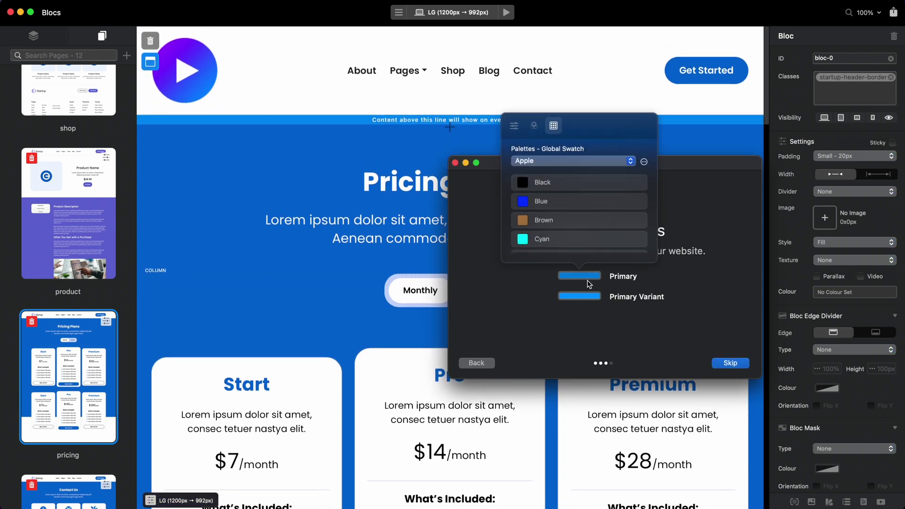
pyautogui.click(535, 130)
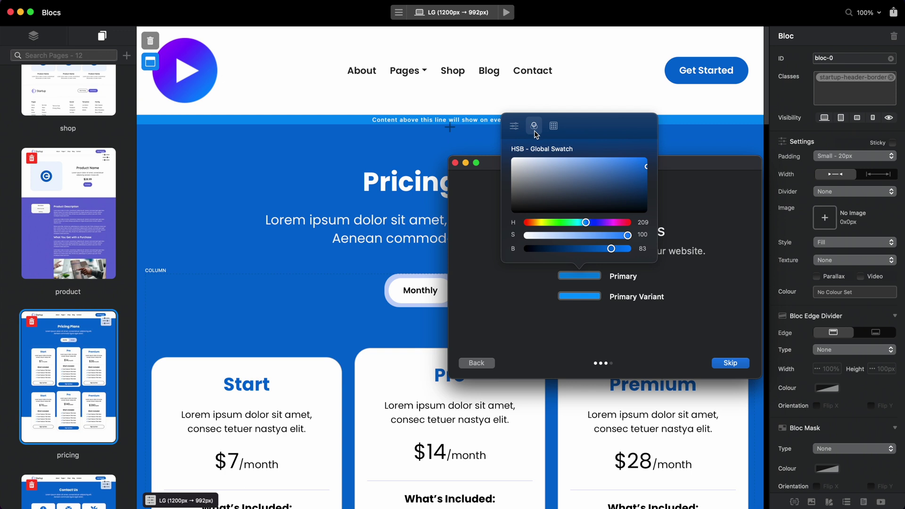
pyautogui.click(627, 223)
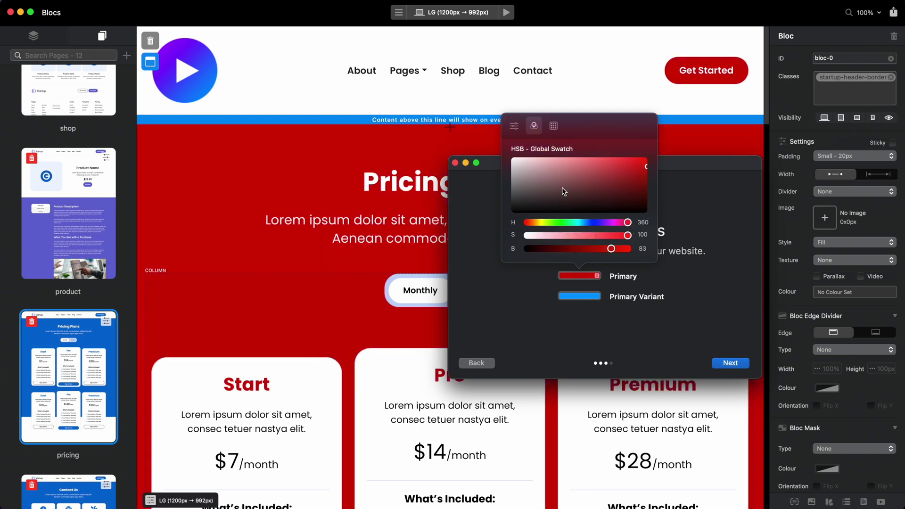
pyautogui.moveTo(647, 170)
pyautogui.mouseDown()
pyautogui.moveTo(646, 177)
pyautogui.moveTo(645, 170)
pyautogui.mouseUp()
pyautogui.click(49, 42)
pyautogui.scroll(-10, 294, 179)
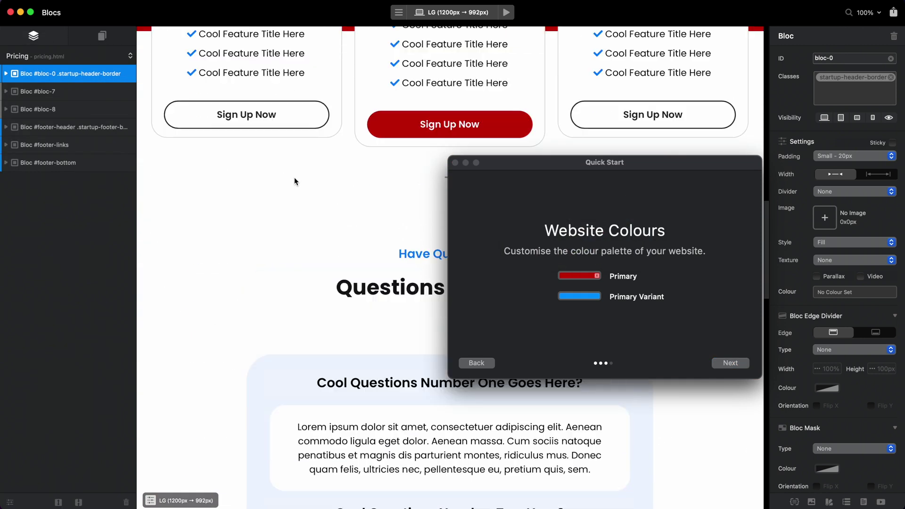
pyautogui.scroll(15, 294, 181)
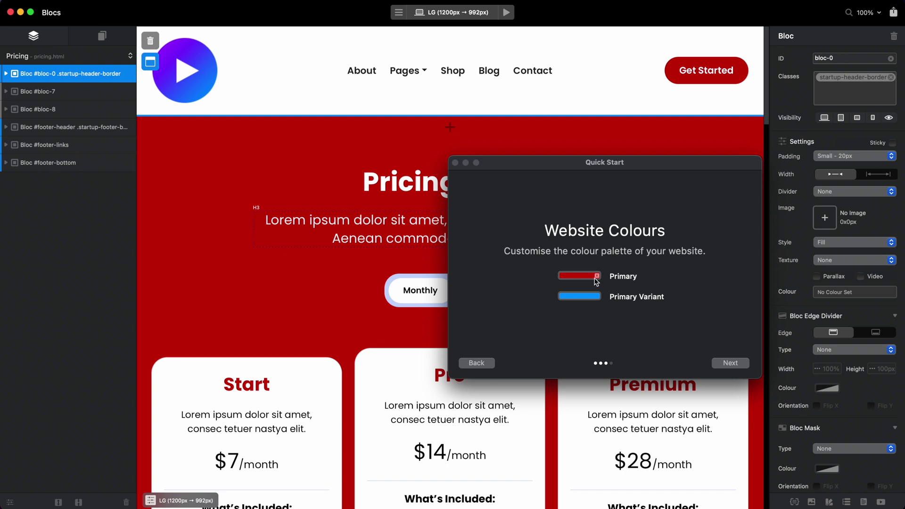
pyautogui.scroll(-8, 314, 263)
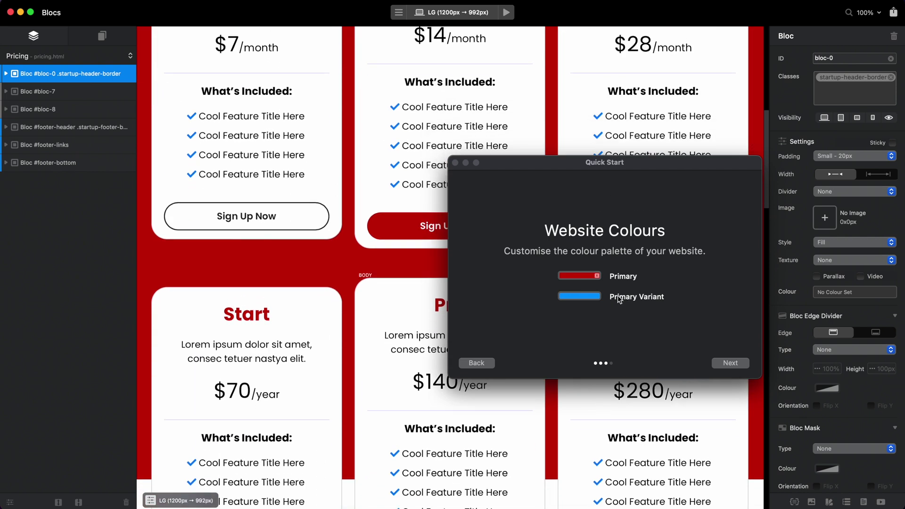
pyautogui.scroll(-1, 302, 286)
pyautogui.scroll(-12, 303, 284)
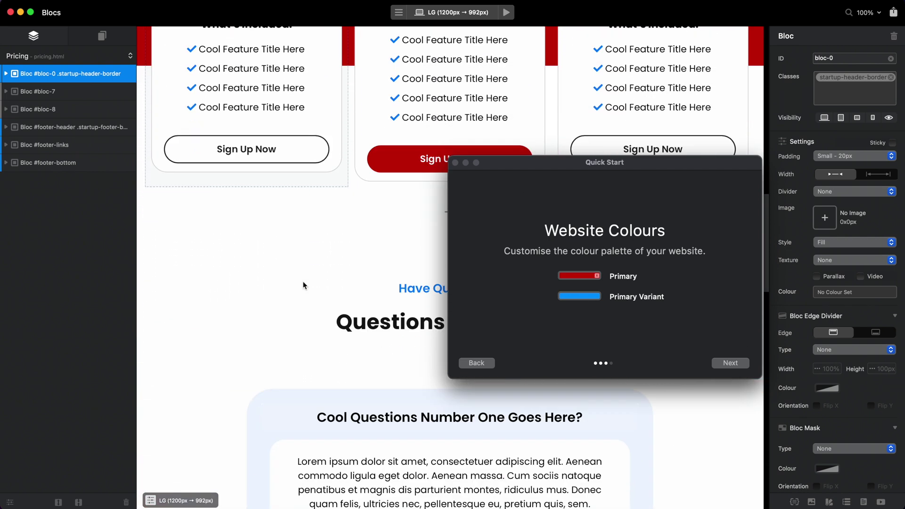
pyautogui.scroll(-1, 302, 283)
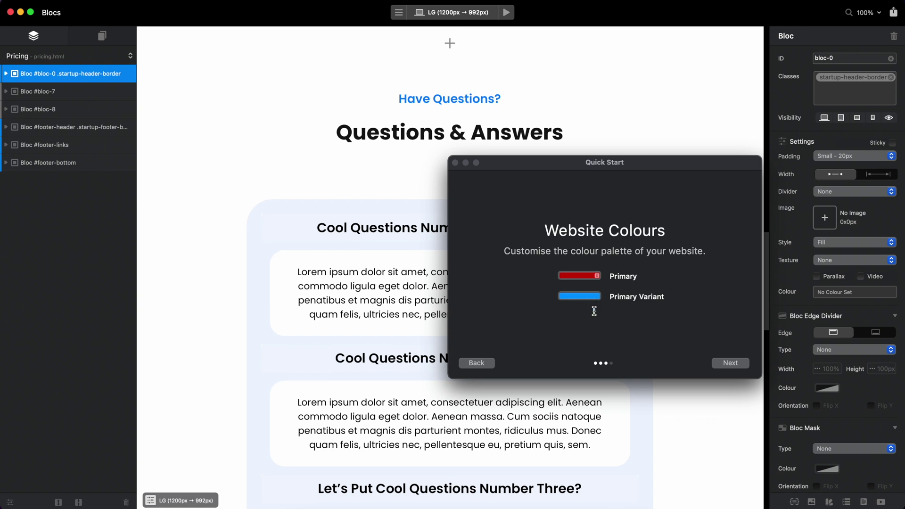
# Change the Primary Variant colour from blue to a lighter red (H 360, S 62, B 93)
pyautogui.click(577, 296)
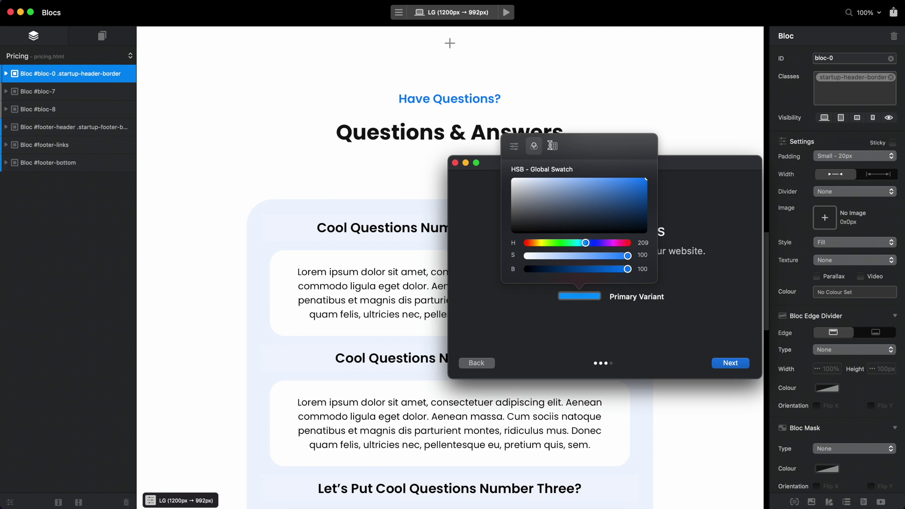
pyautogui.click(552, 147)
pyautogui.click(534, 146)
pyautogui.click(629, 243)
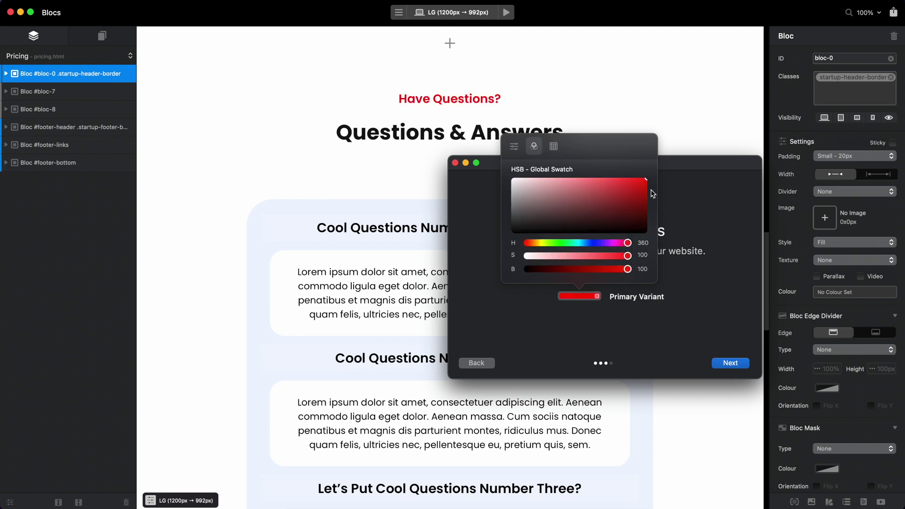
pyautogui.click(604, 185)
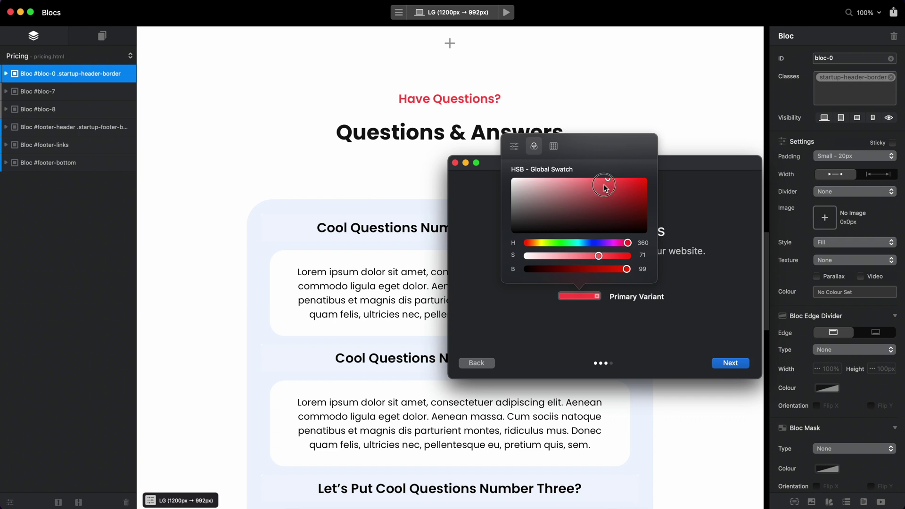
pyautogui.scroll(10, 422, 188)
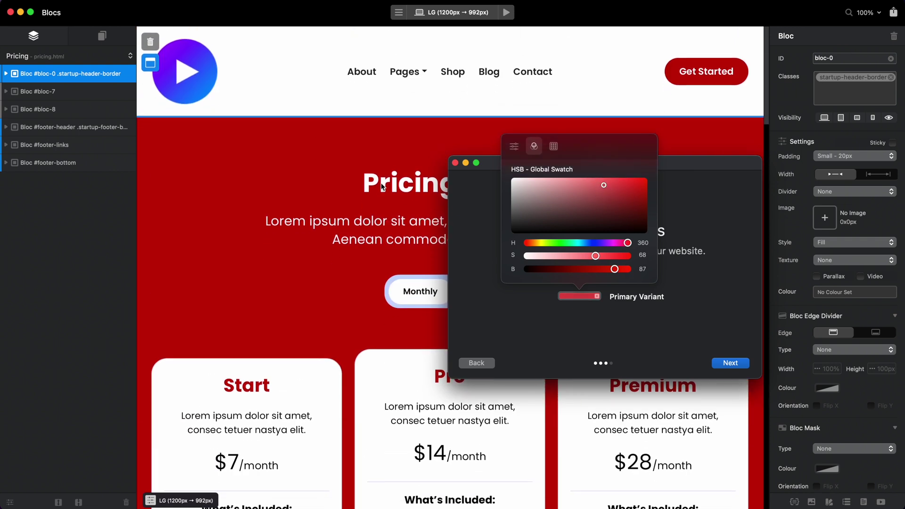
pyautogui.click(596, 182)
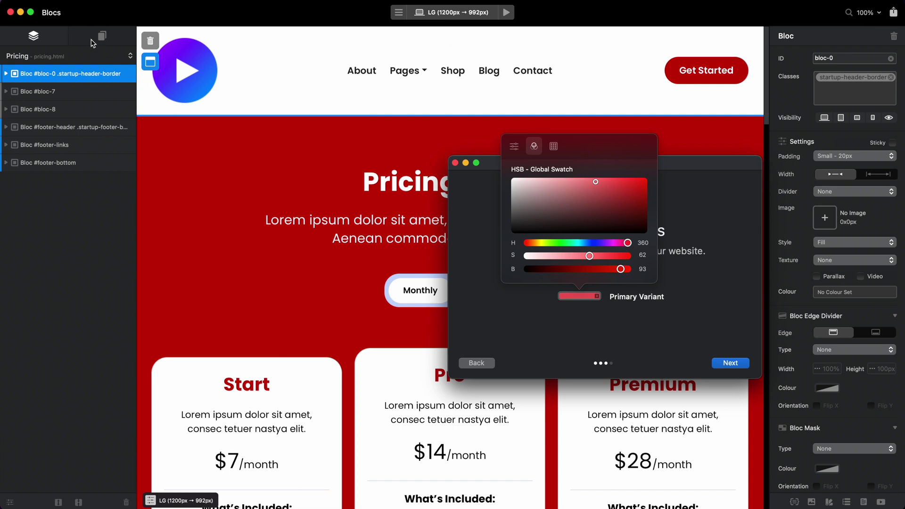
# Switch back to the Home page, use OpenSans-Regular for website titles, and finish Quick Start
pyautogui.click(101, 56)
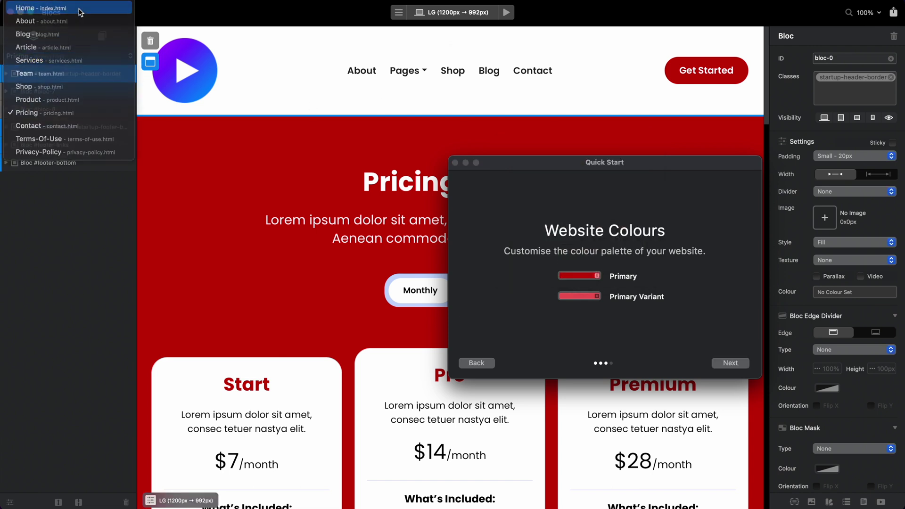
pyautogui.click(81, 11)
pyautogui.click(738, 366)
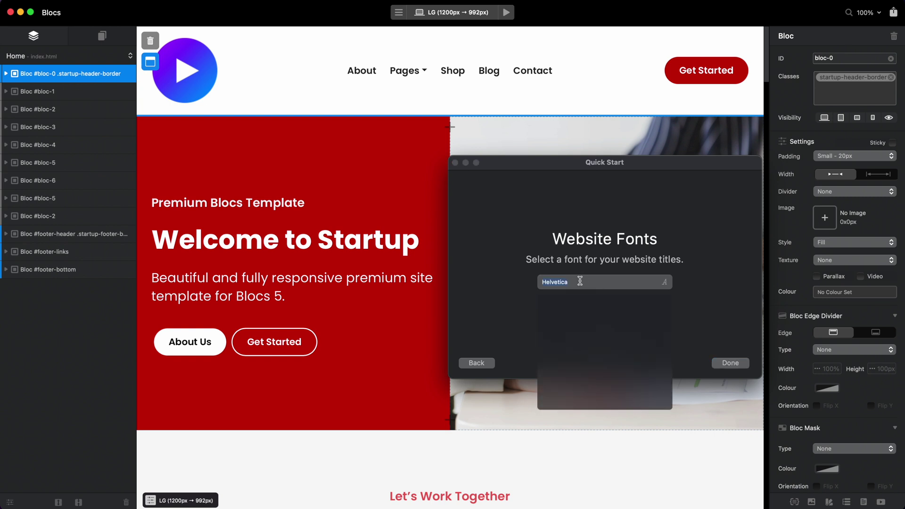
pyautogui.click(580, 282)
pyautogui.scroll(-5, 601, 346)
pyautogui.scroll(-5, 603, 349)
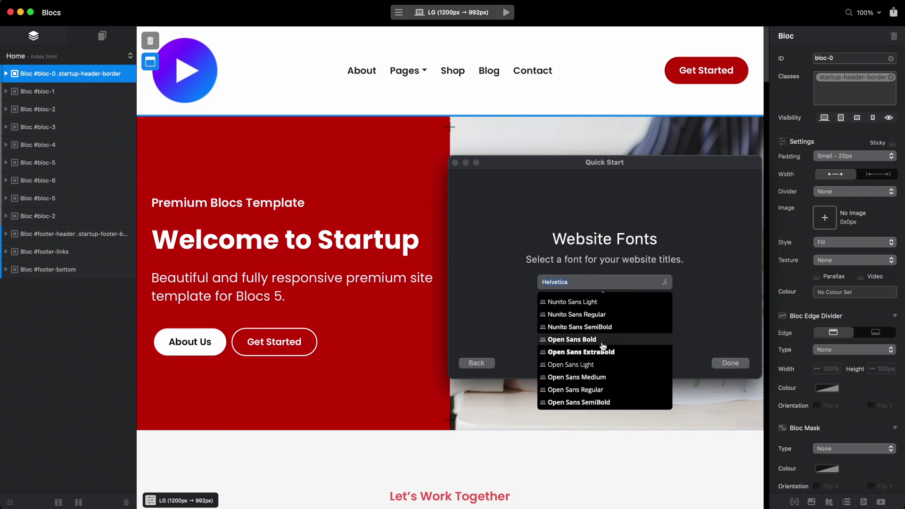
pyautogui.click(597, 370)
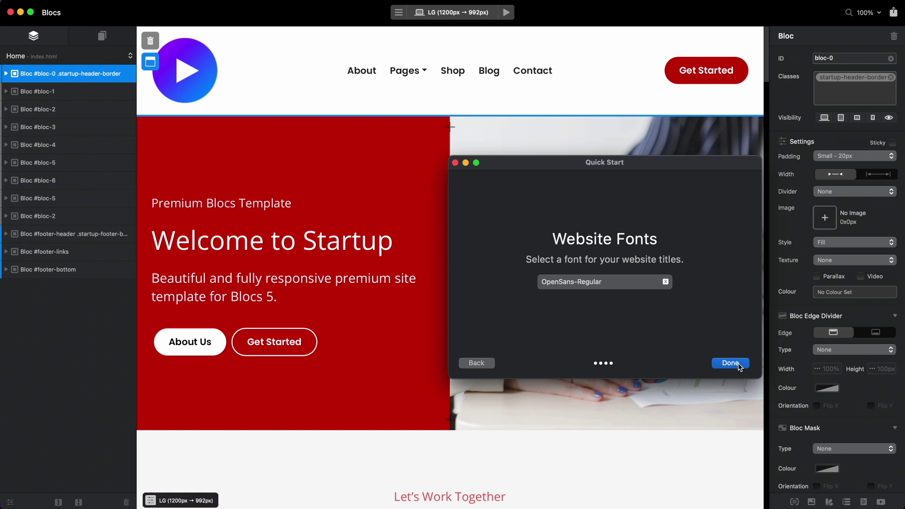
pyautogui.click(730, 363)
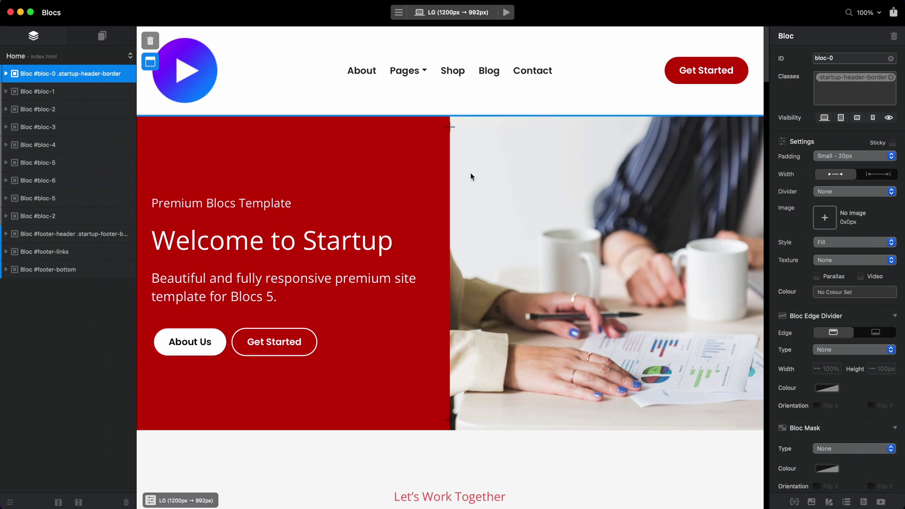
# Exit preview and resize the .startup-logo header image from 128×128 to 68×68 px
pyautogui.click(506, 12)
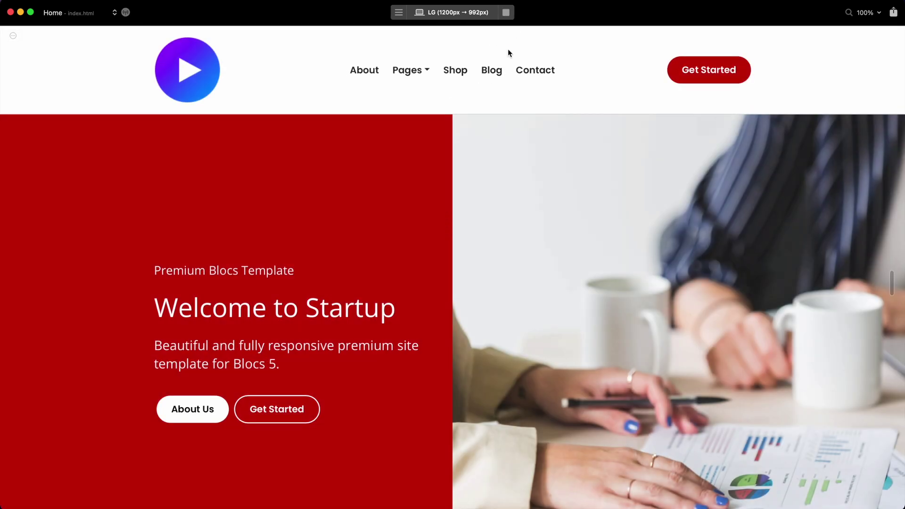
pyautogui.click(506, 12)
pyautogui.click(214, 65)
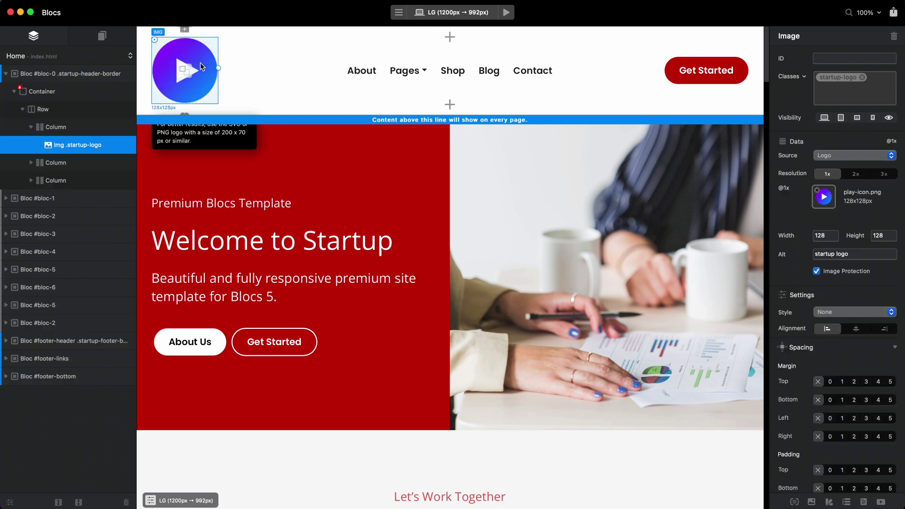
pyautogui.moveTo(218, 67); pyautogui.dragTo(187, 64)
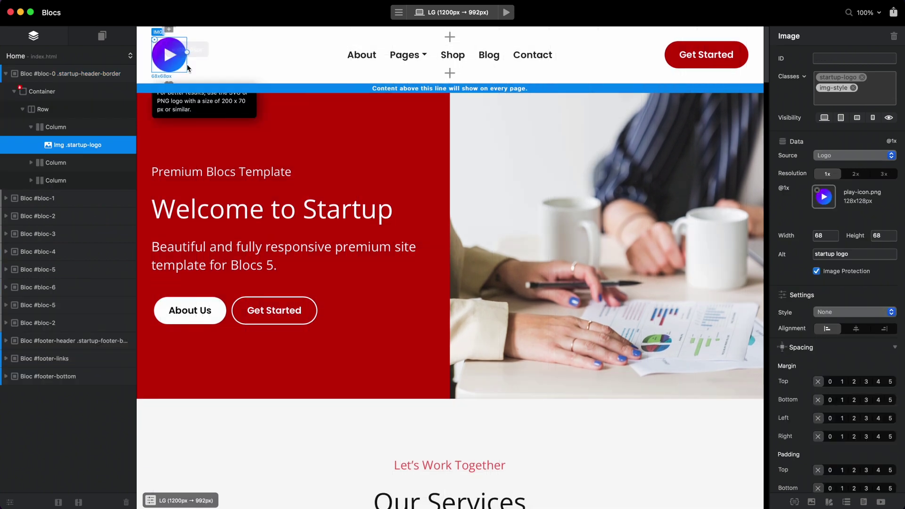
pyautogui.click(508, 13)
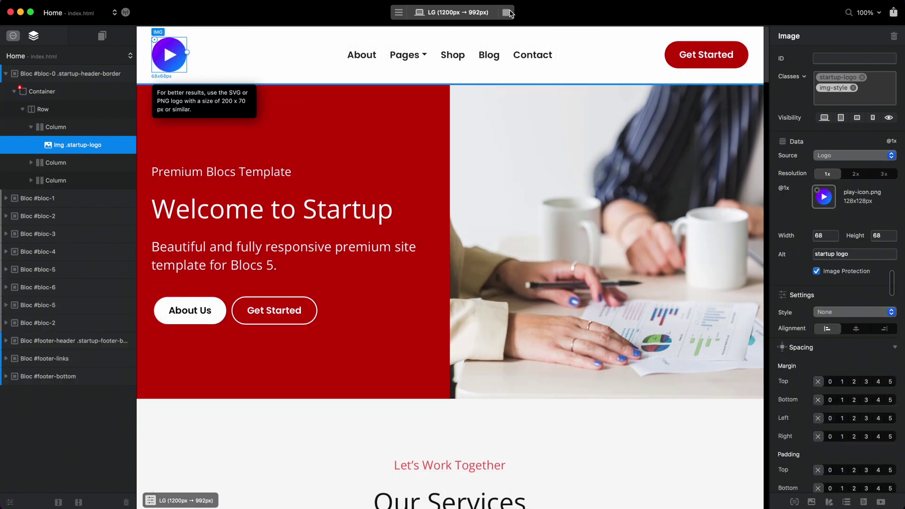
pyautogui.scroll(-10, 567, 233)
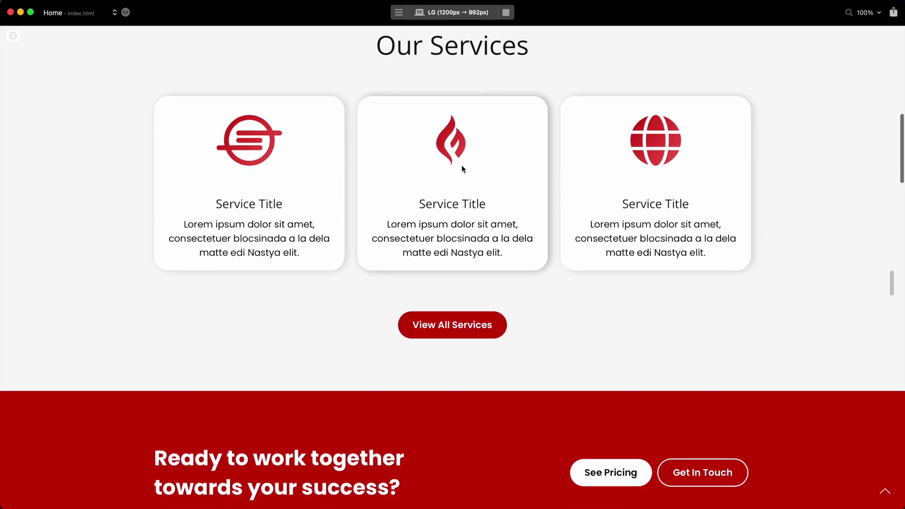
pyautogui.scroll(-3, 463, 165)
pyautogui.scroll(-6, 493, 256)
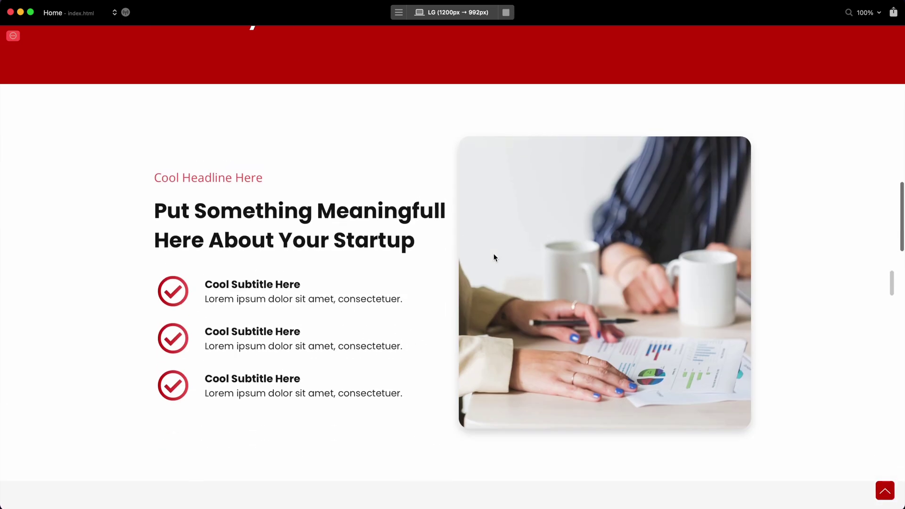
pyautogui.scroll(3, 560, 213)
pyautogui.scroll(-5, 601, 171)
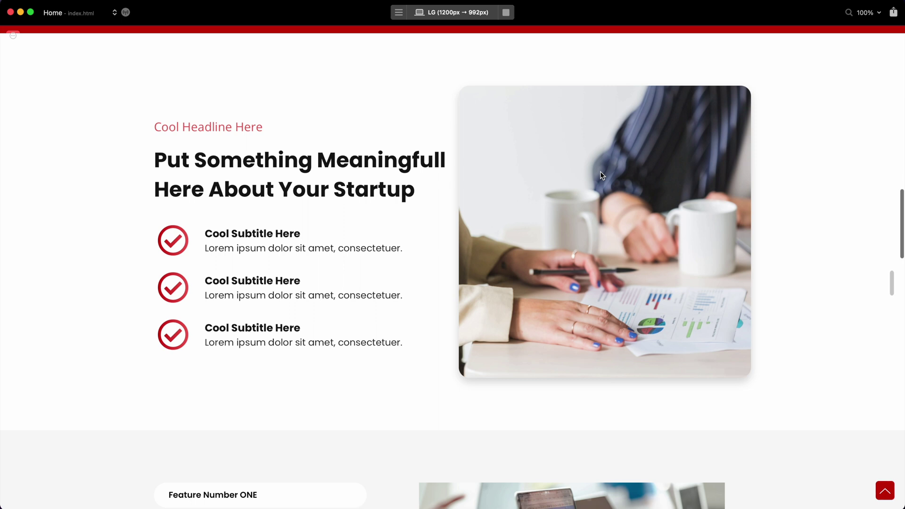
pyautogui.scroll(-10, 281, 126)
pyautogui.scroll(4, 252, 198)
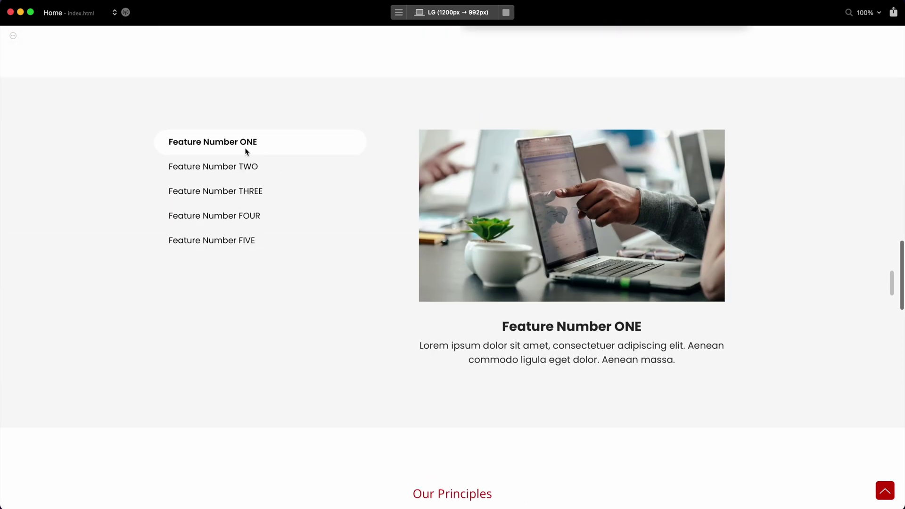
pyautogui.click(247, 175)
pyautogui.scroll(-10, 247, 182)
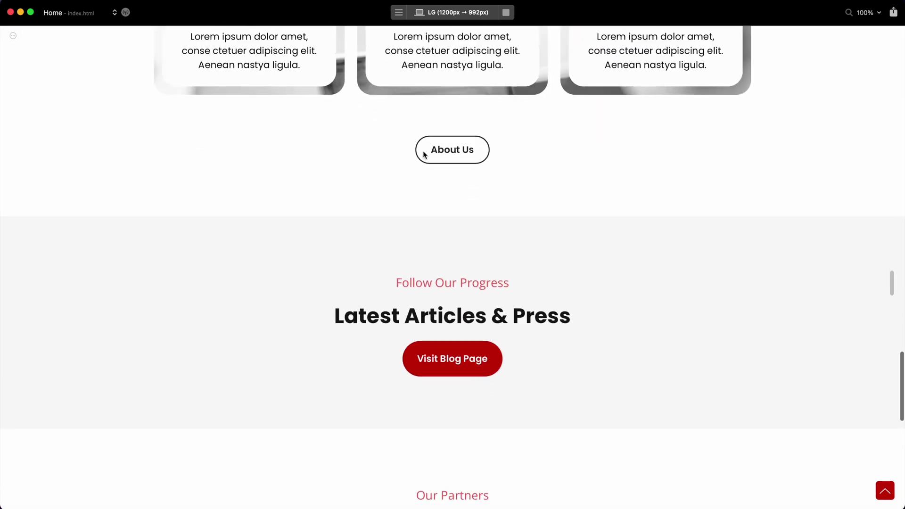
pyautogui.scroll(-12, 435, 159)
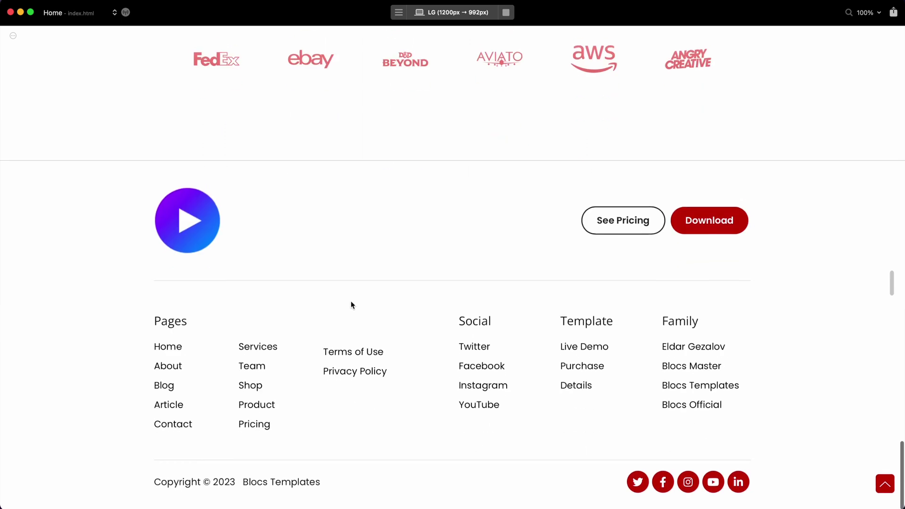
pyautogui.scroll(20, 335, 295)
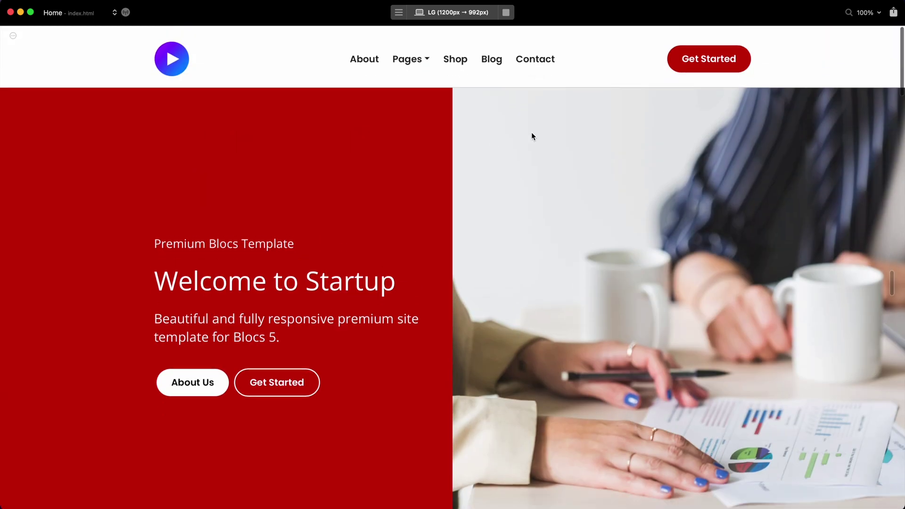
pyautogui.click(506, 13)
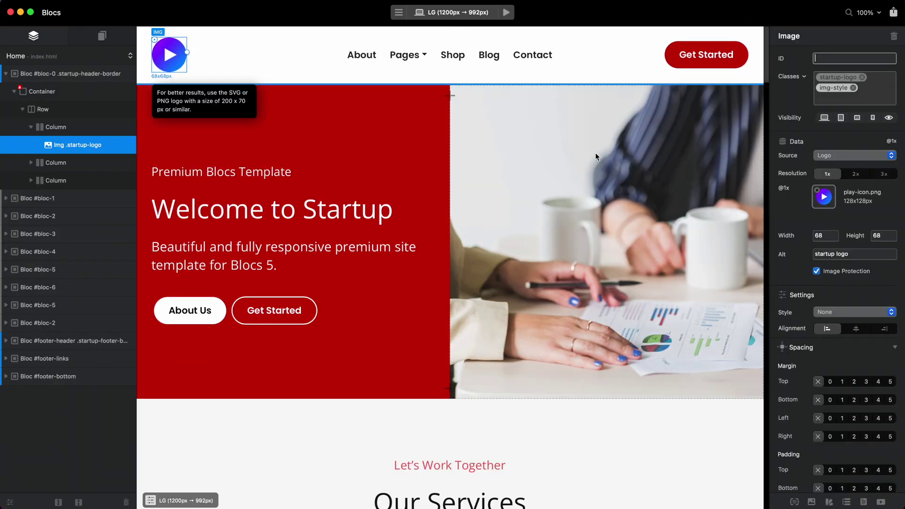
# Select the hero bloc and open its global swatches, trying Primary Variant then Primary
pyautogui.click(377, 127)
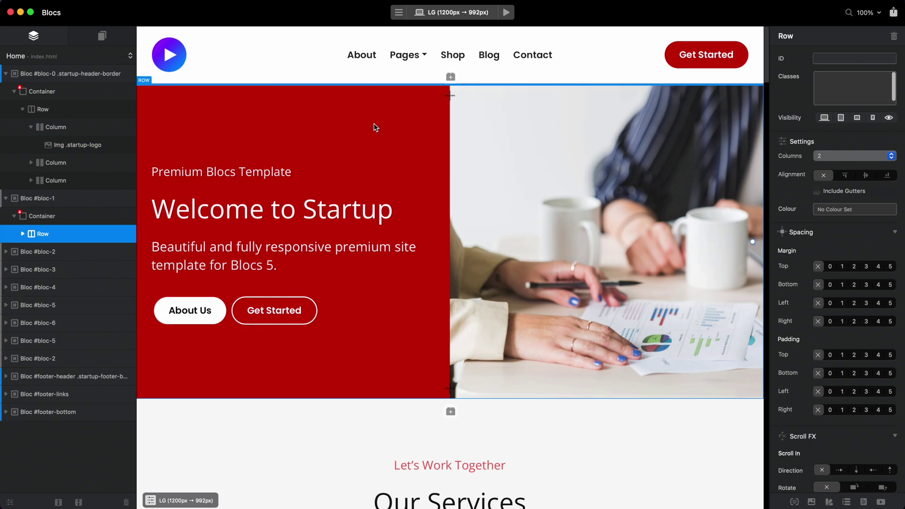
pyautogui.click(109, 199)
pyautogui.click(841, 292)
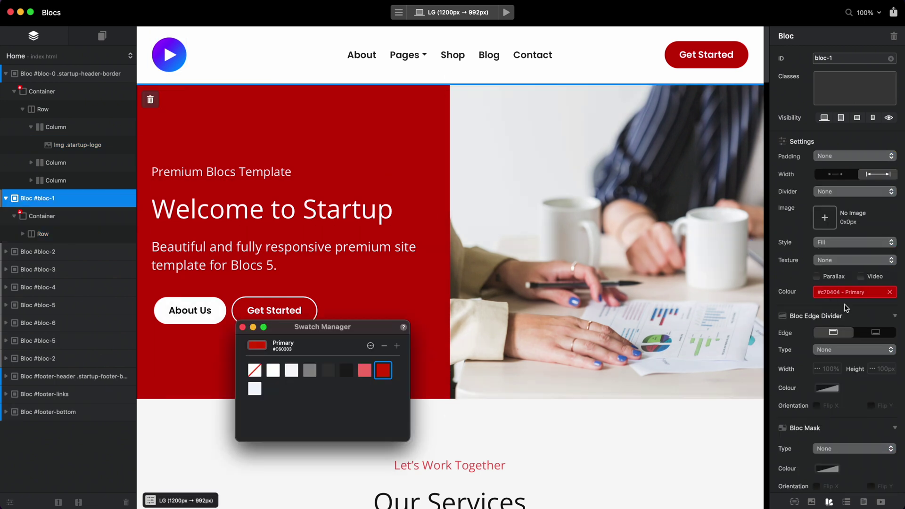
pyautogui.moveTo(344, 326); pyautogui.dragTo(664, 200)
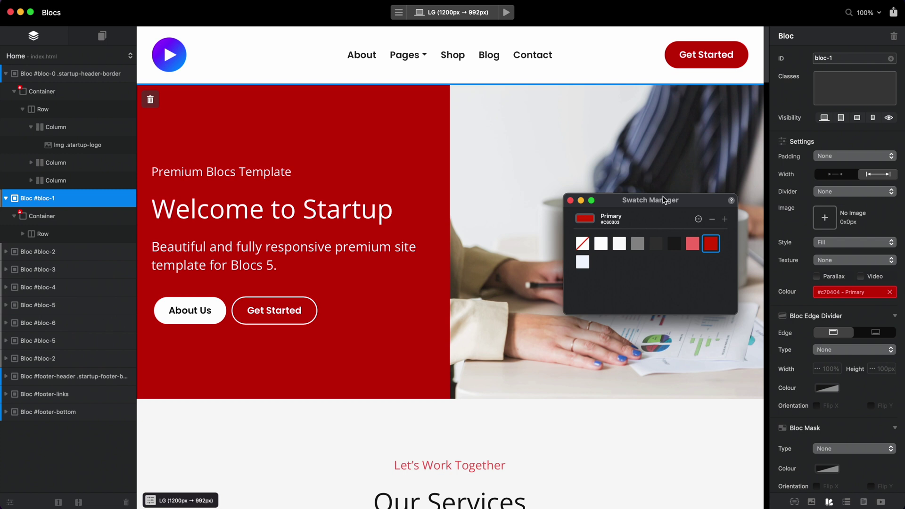
pyautogui.click(693, 243)
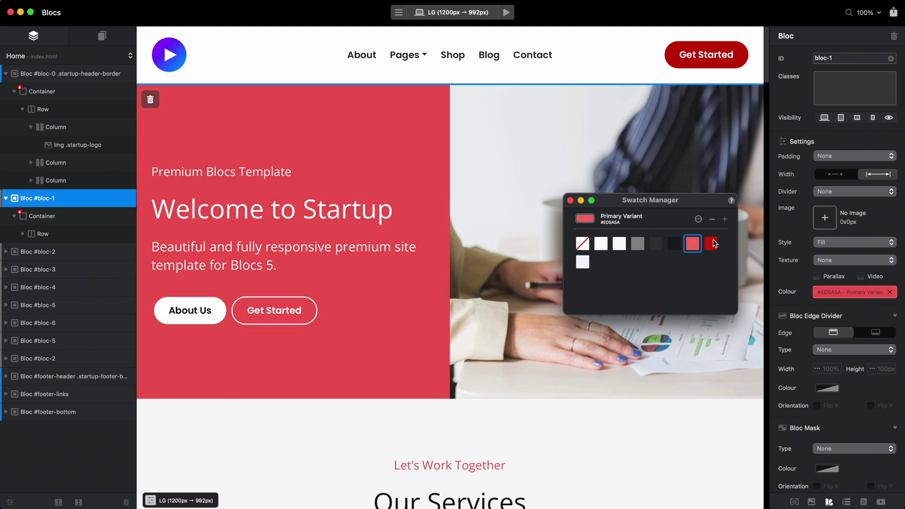
pyautogui.click(714, 243)
# Recolour the global Primary swatch to dark green #137C03
pyautogui.doubleClick(715, 245)
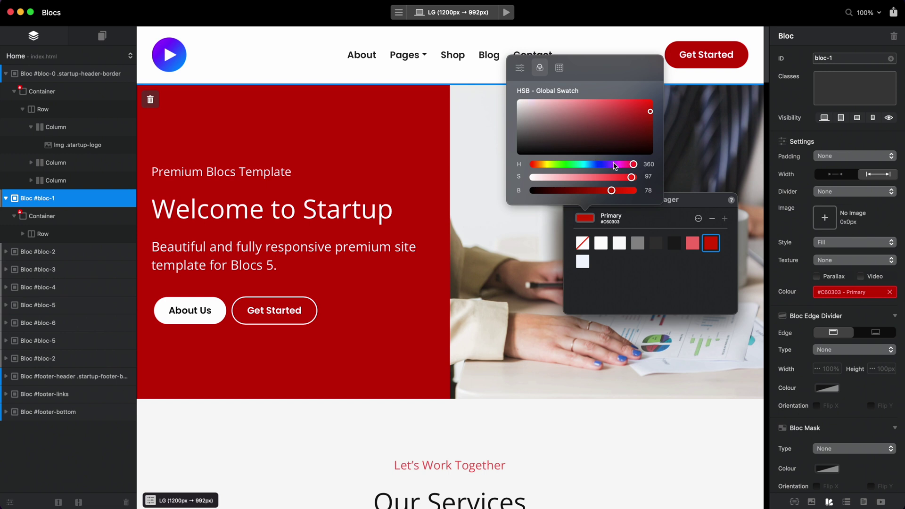
pyautogui.moveTo(615, 166); pyautogui.dragTo(565, 167)
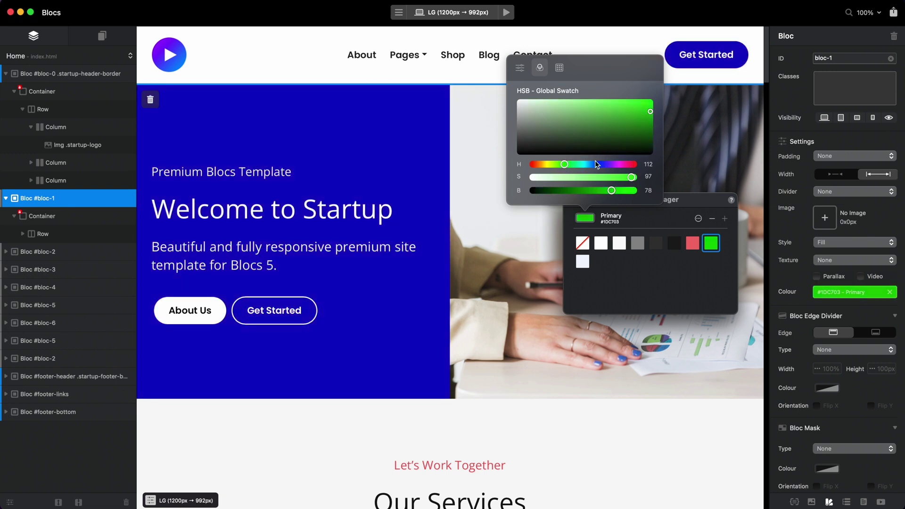
pyautogui.click(650, 127)
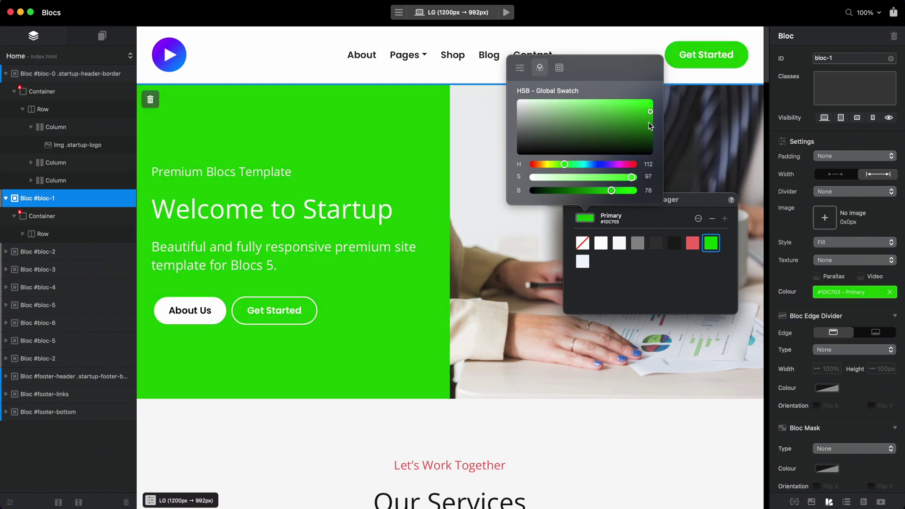
# Shift the Primary Variant swatch to a lighter green and reapply Primary to the hero
pyautogui.click(693, 243)
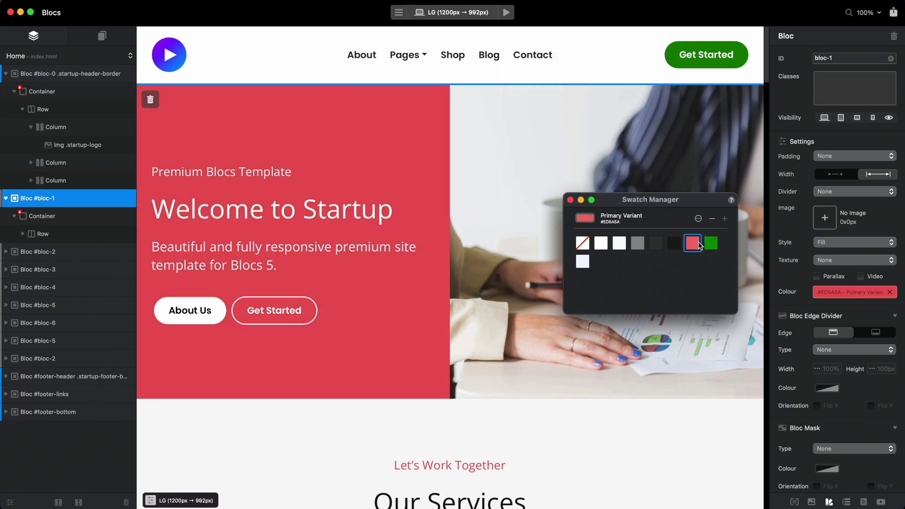
pyautogui.doubleClick(693, 243)
pyautogui.click(573, 163)
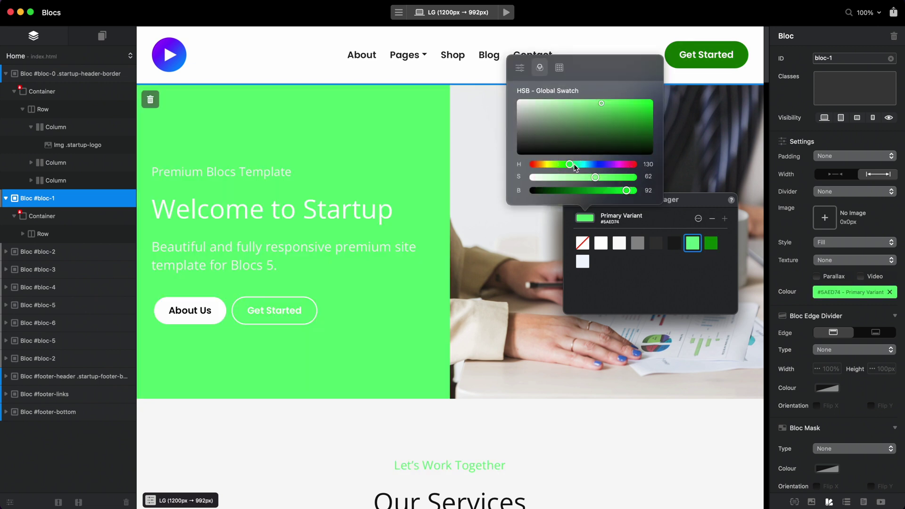
pyautogui.click(642, 108)
pyautogui.click(711, 243)
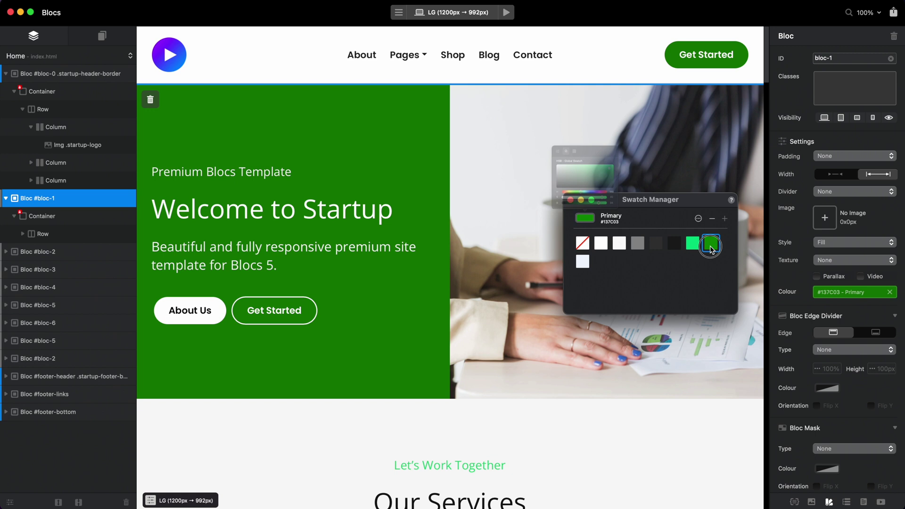
# Preview the recoloured page full-width, then exit the preview and close the project
pyautogui.click(571, 200)
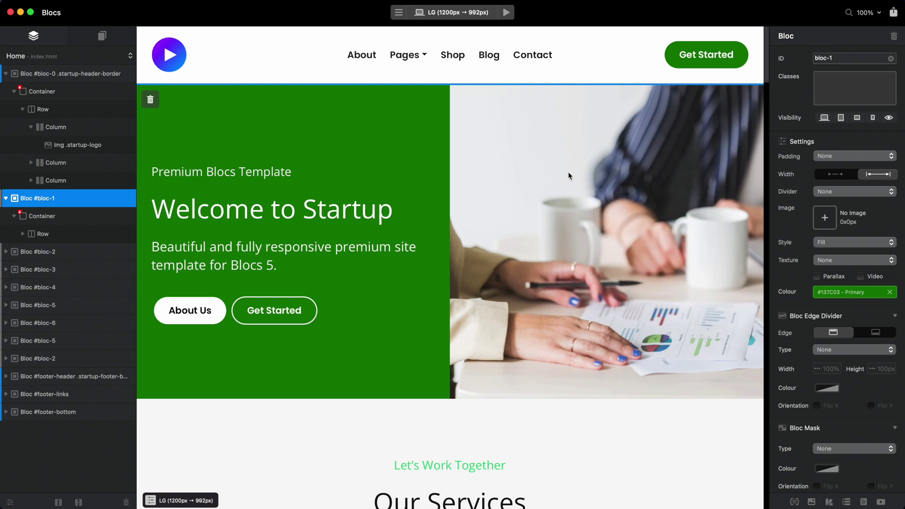
pyautogui.click(505, 12)
pyautogui.scroll(-10, 585, 178)
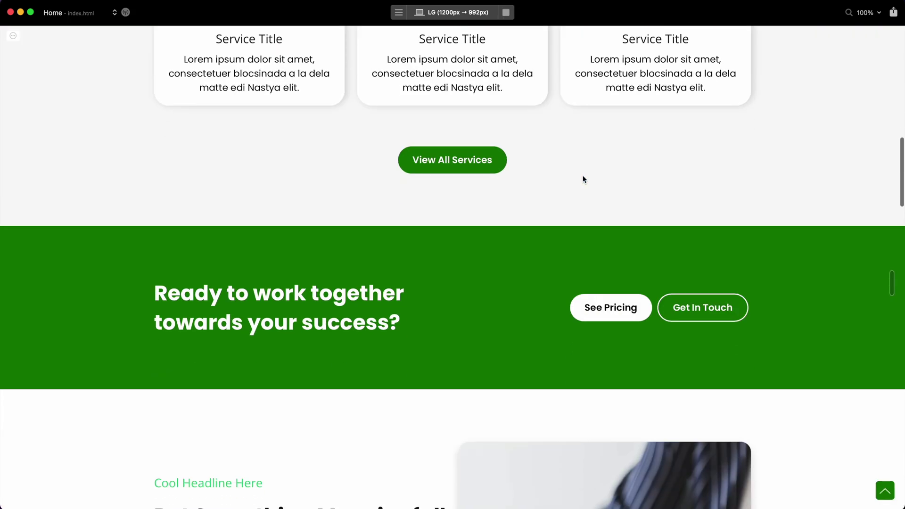
pyautogui.scroll(-10, 584, 179)
pyautogui.scroll(20, 584, 179)
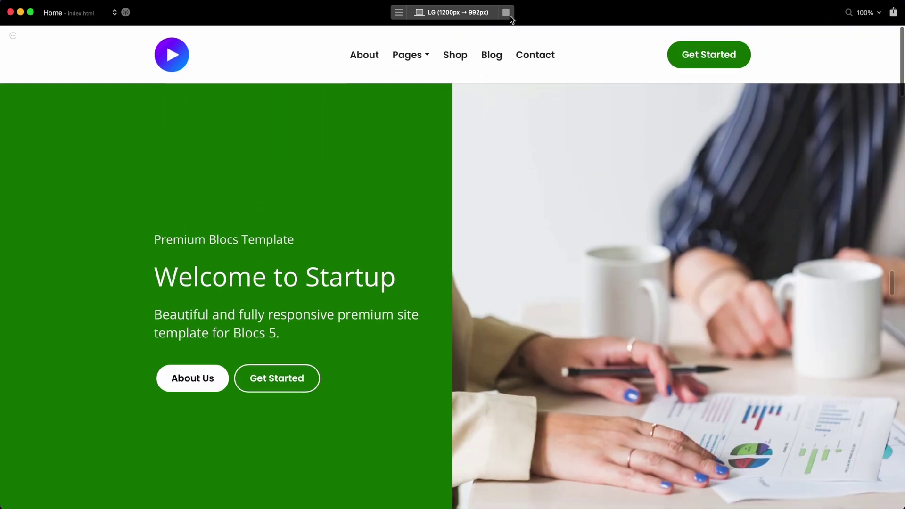
pyautogui.click(507, 12)
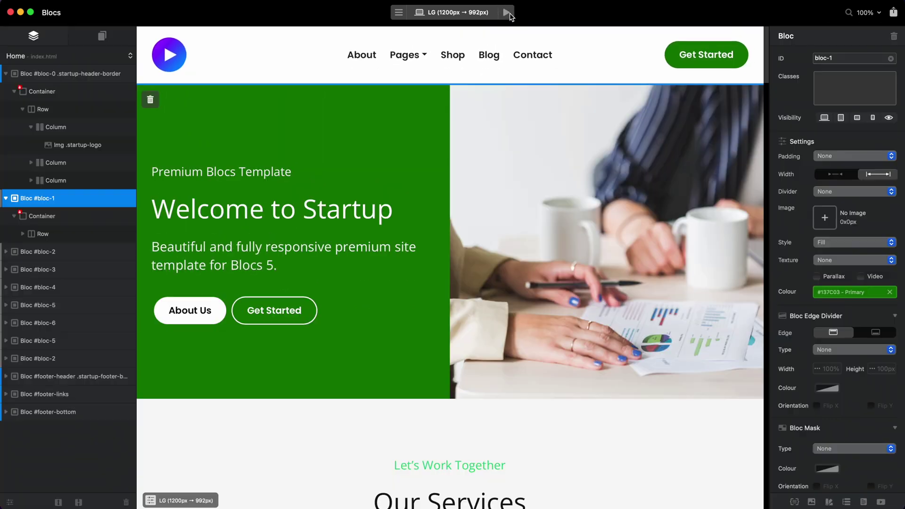
pyautogui.click(10, 12)
# Discard the old project unsaved and create a new project from the Investor template
pyautogui.click(447, 210)
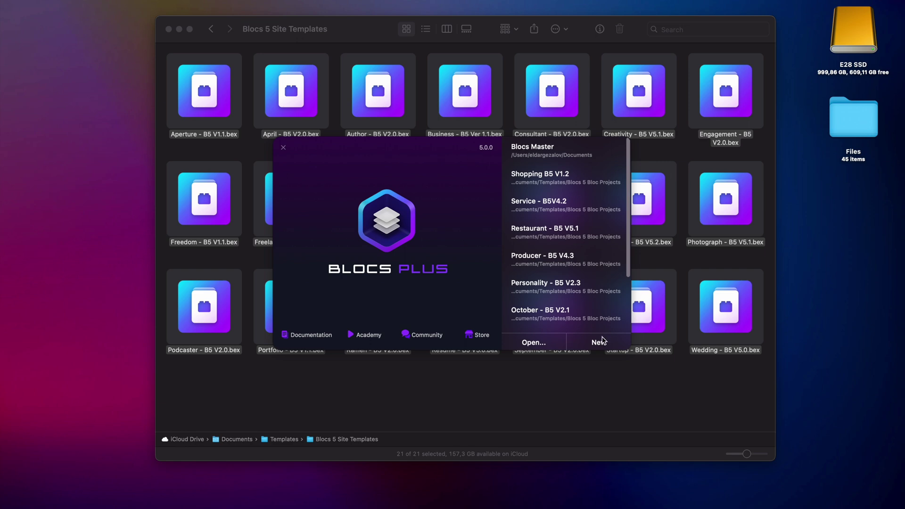
pyautogui.click(602, 342)
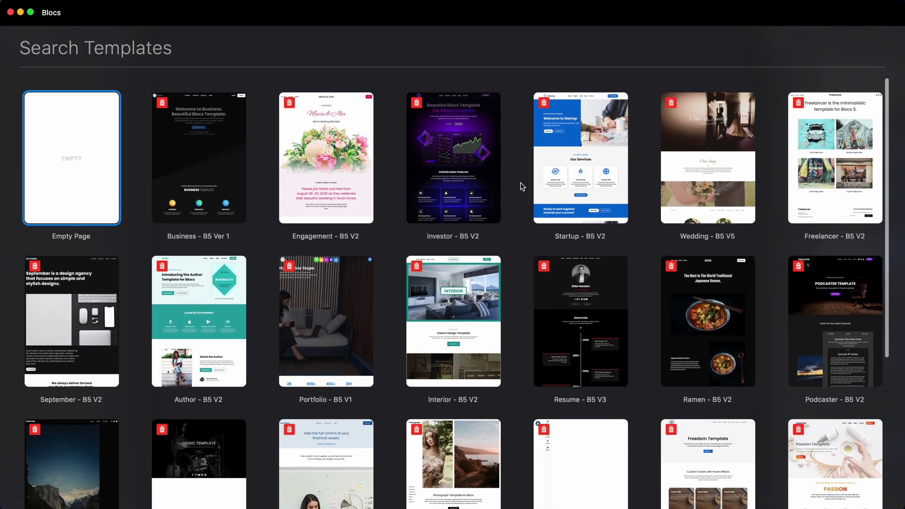
pyautogui.click(477, 139)
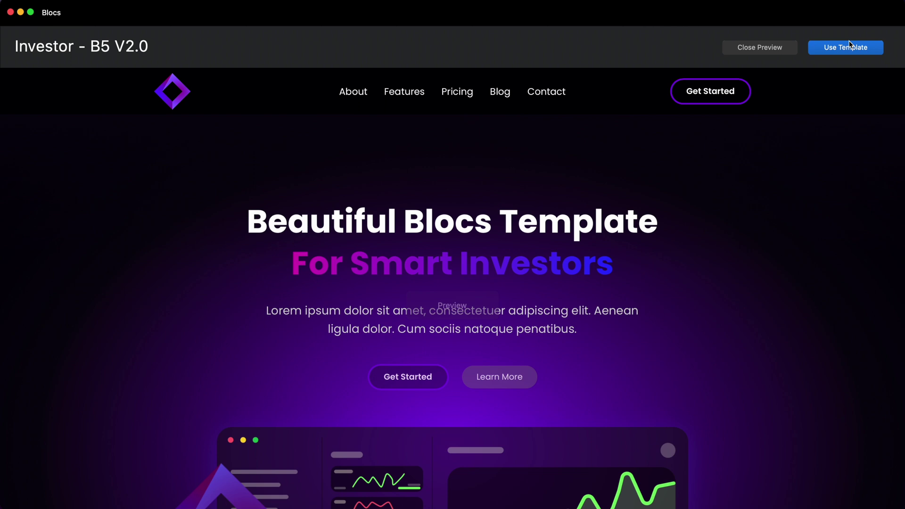
pyautogui.click(850, 46)
# Skip the website name and logo steps and open the Primary colour editor
pyautogui.click(731, 362)
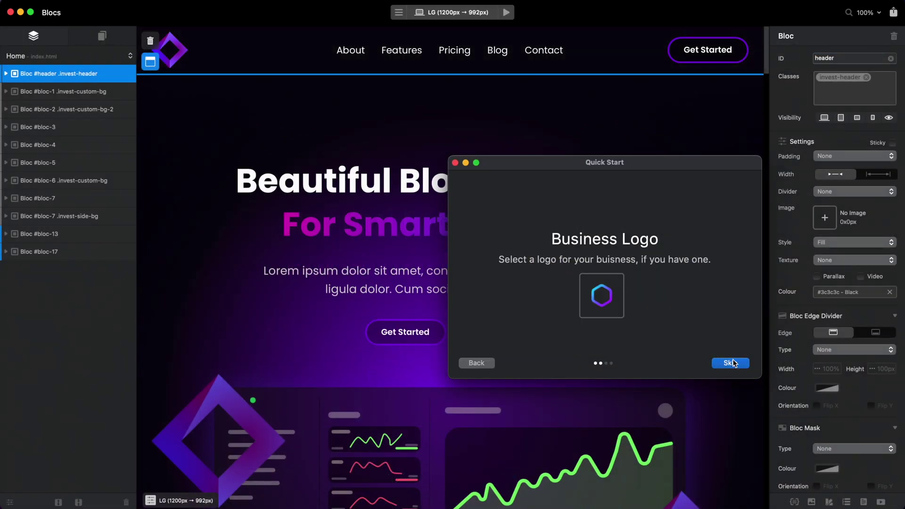
pyautogui.click(731, 363)
pyautogui.moveTo(671, 168); pyautogui.dragTo(769, 85)
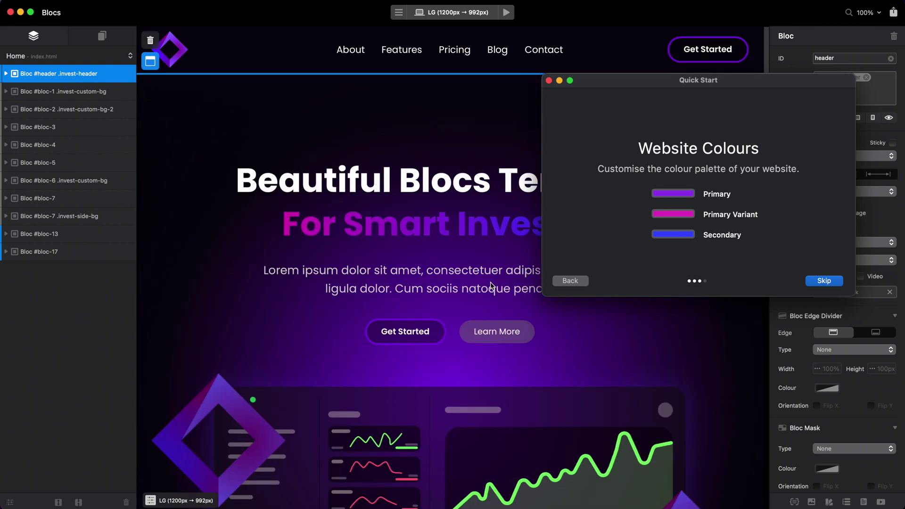
pyautogui.click(691, 195)
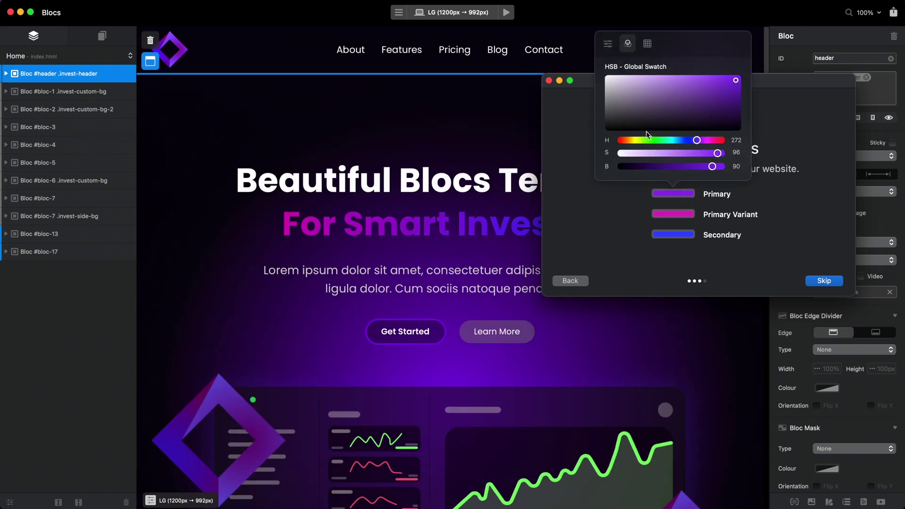
# Make the Primary colour a dark red (hue 347, brightness 60)
pyautogui.click(720, 142)
pyautogui.click(734, 98)
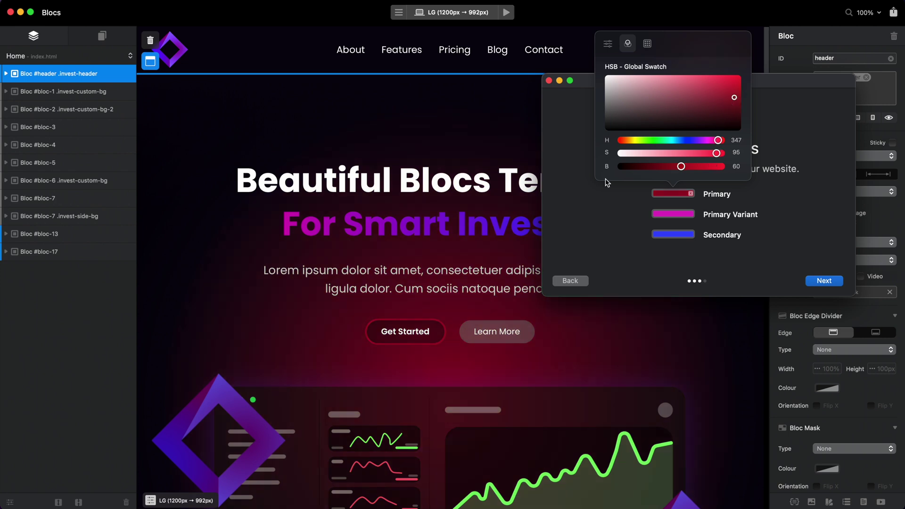
pyautogui.scroll(-10, 414, 299)
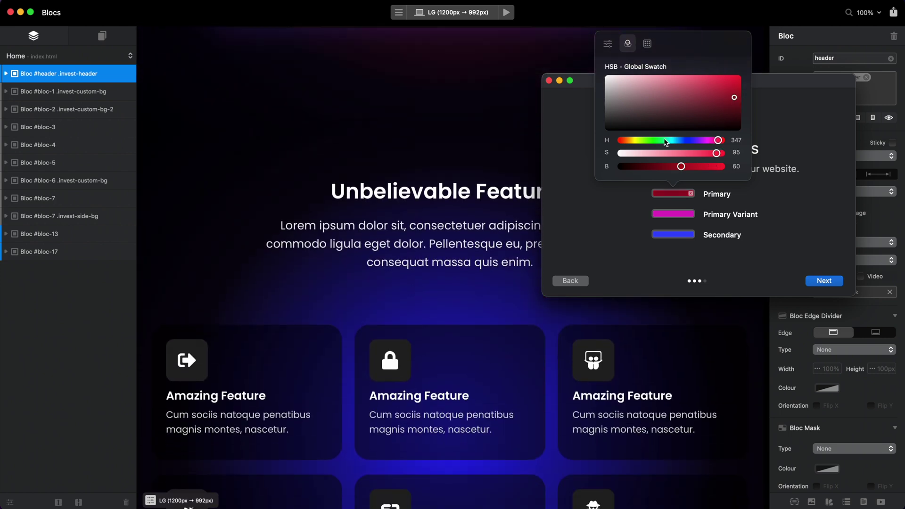
# Set the Primary Variant to a bright green, hue 99
pyautogui.click(680, 219)
pyautogui.scroll(10, 460, 230)
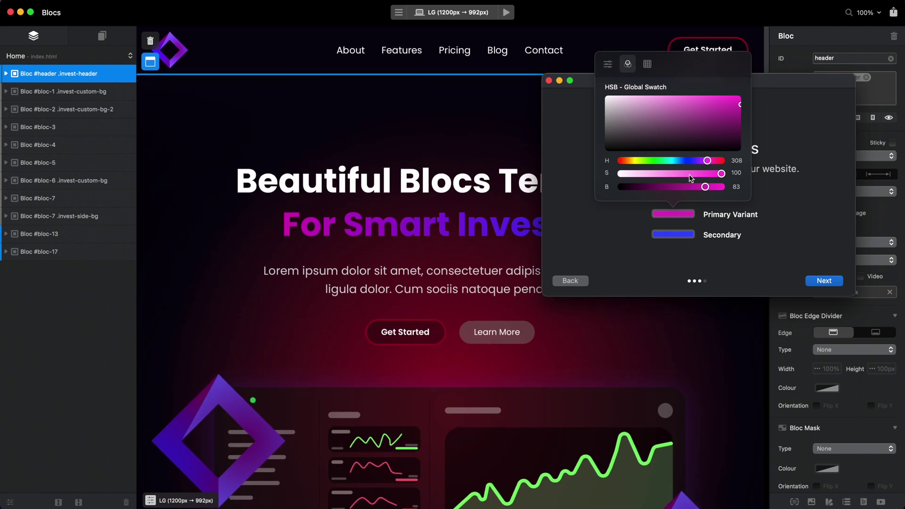
pyautogui.click(721, 162)
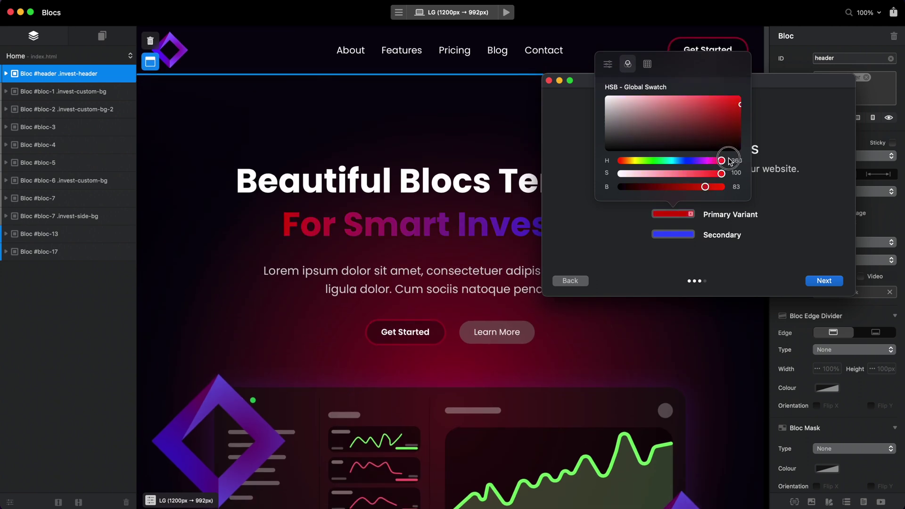
pyautogui.click(648, 161)
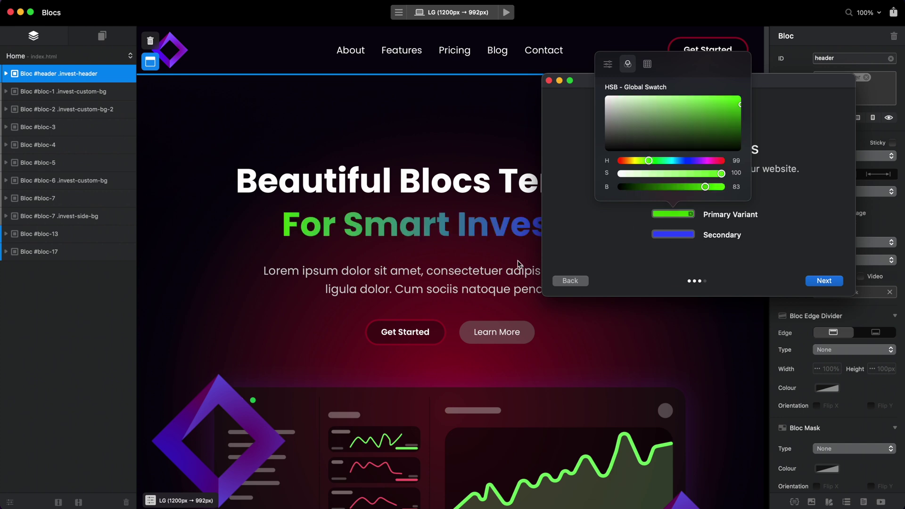
pyautogui.scroll(-10, 421, 307)
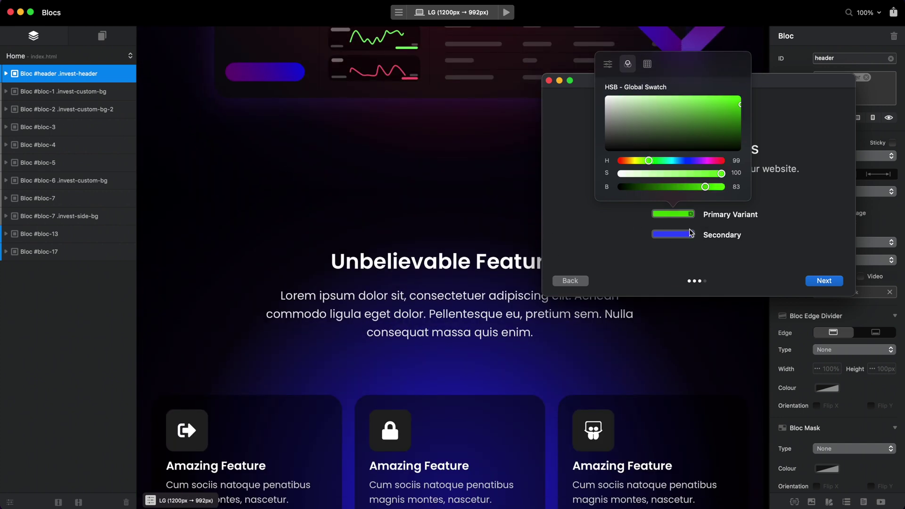
# Make the Secondary colour olive yellow (H 50, S 96, B 50) and preview the site
pyautogui.click(690, 234)
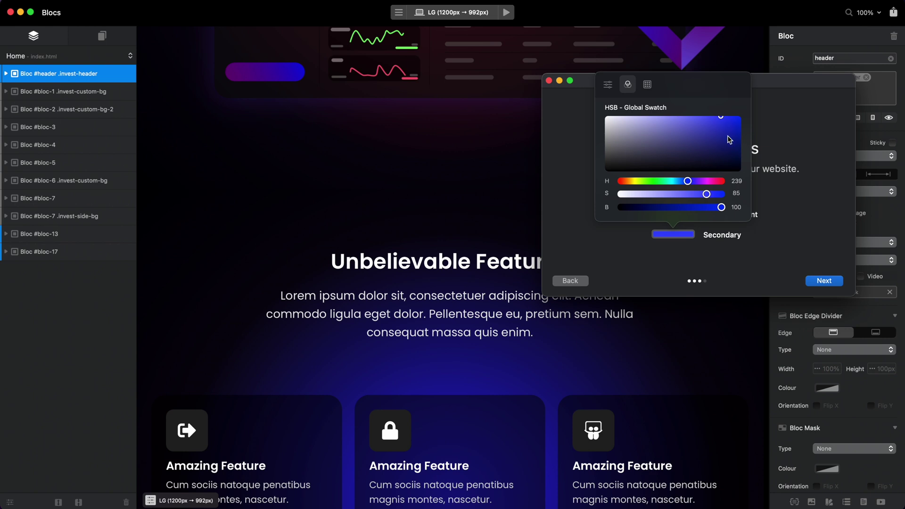
pyautogui.click(636, 181)
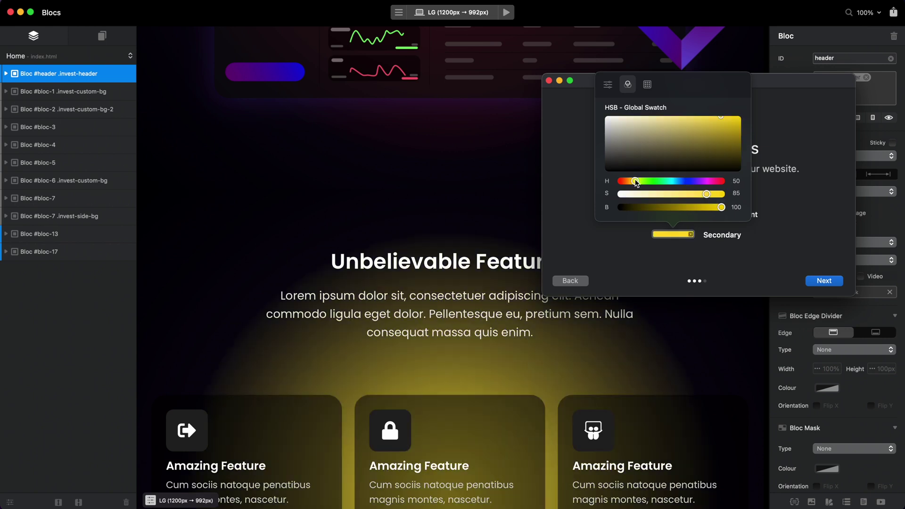
pyautogui.moveTo(735, 140); pyautogui.dragTo(736, 144)
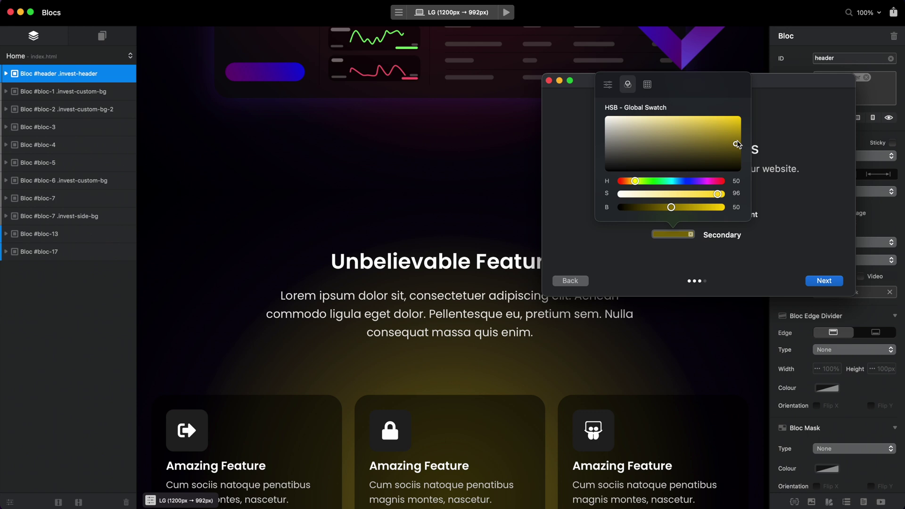
pyautogui.scroll(7, 493, 223)
pyautogui.scroll(6, 493, 223)
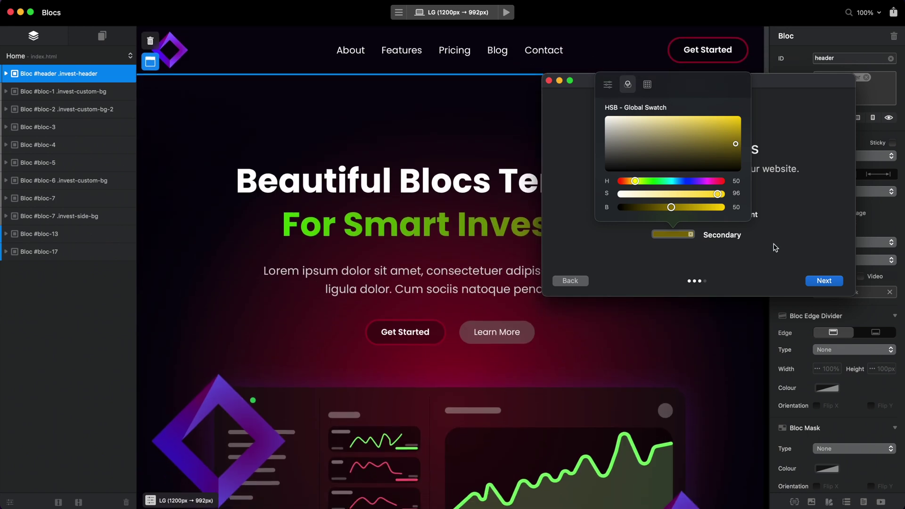
pyautogui.click(507, 12)
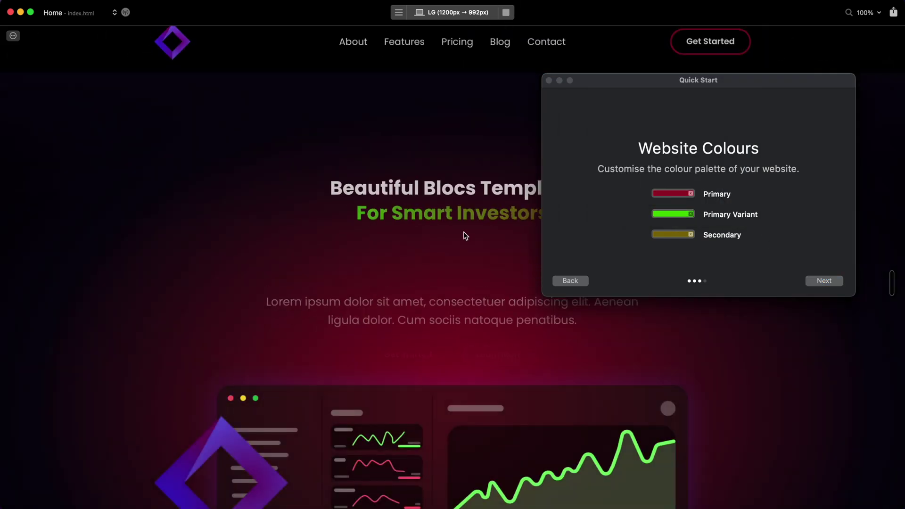
# Scroll through the recoloured Investor site preview, then stop the preview
pyautogui.scroll(-8, 457, 259)
pyautogui.scroll(-15, 450, 282)
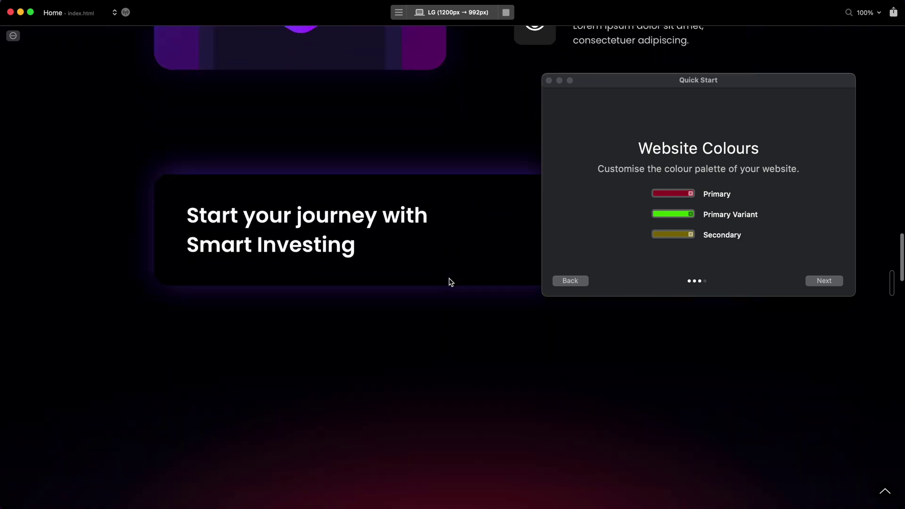
pyautogui.scroll(-15, 450, 282)
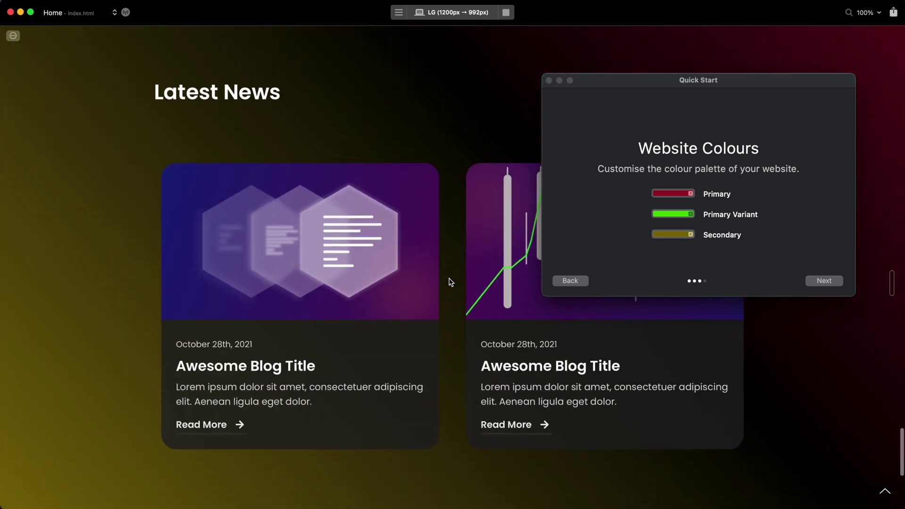
pyautogui.scroll(5, 451, 282)
pyautogui.scroll(10, 450, 282)
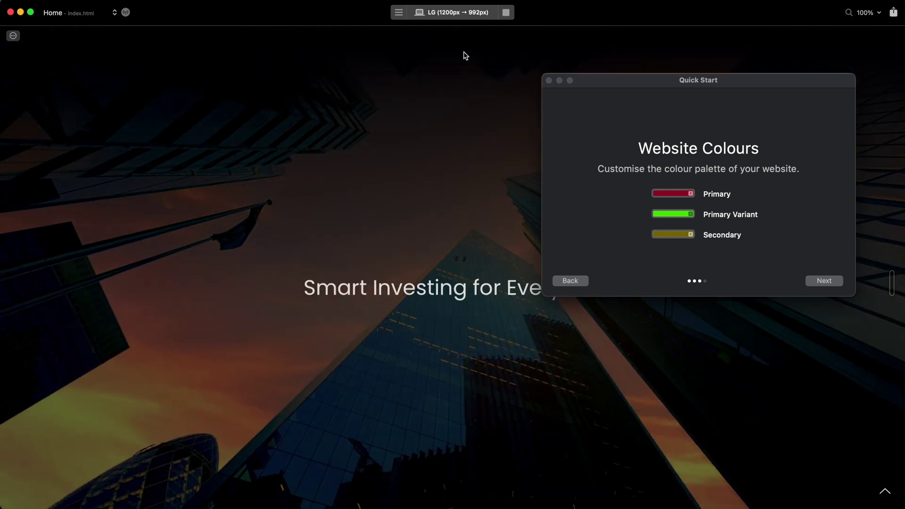
pyautogui.scroll(-10, 429, 217)
pyautogui.scroll(10, 429, 217)
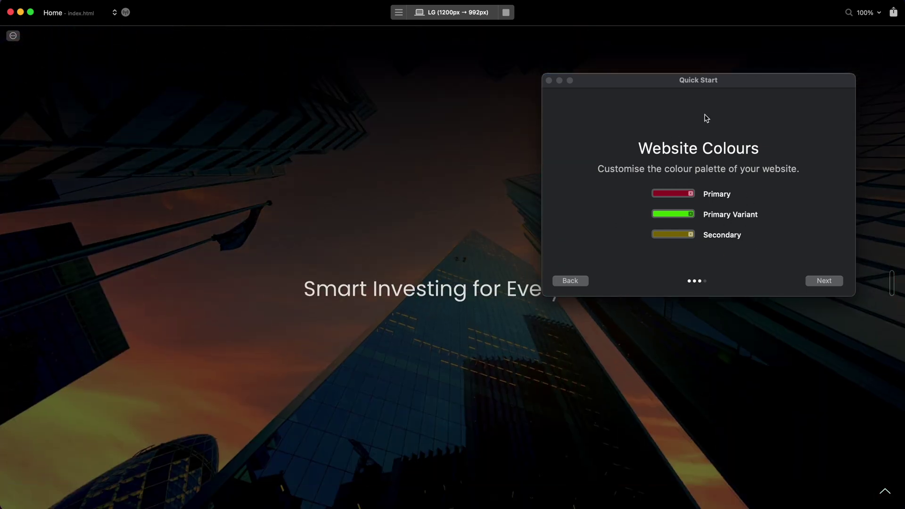
pyautogui.scroll(-15, 479, 141)
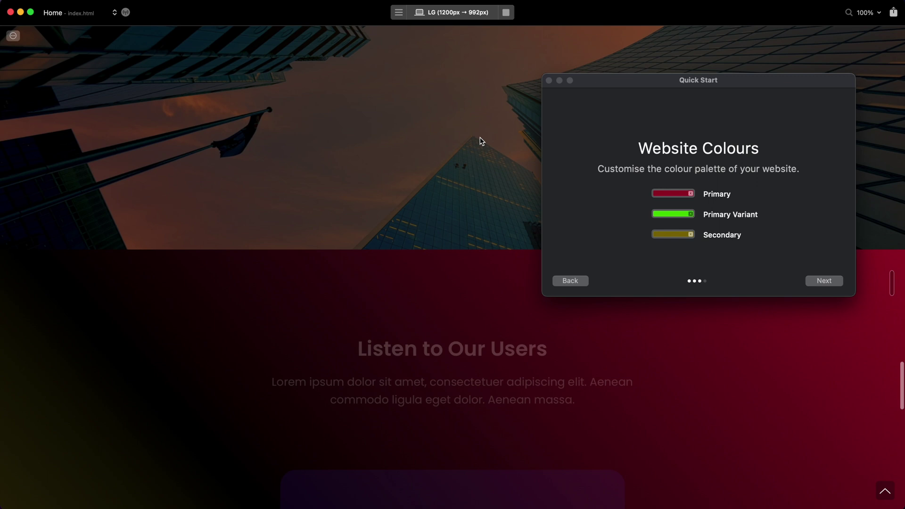
pyautogui.scroll(12, 479, 142)
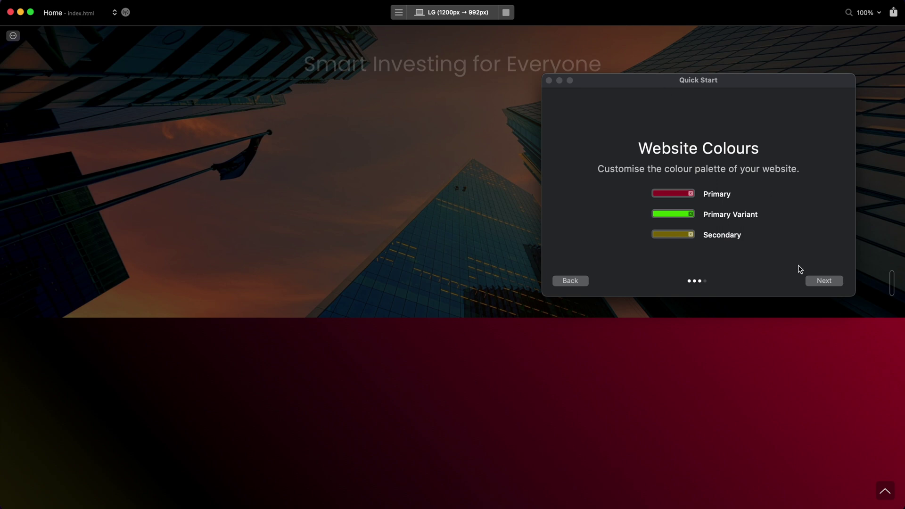
pyautogui.click(506, 13)
# Close the Investor project without saving and create a new project from the Interior - B5 V2 template
pyautogui.click(9, 12)
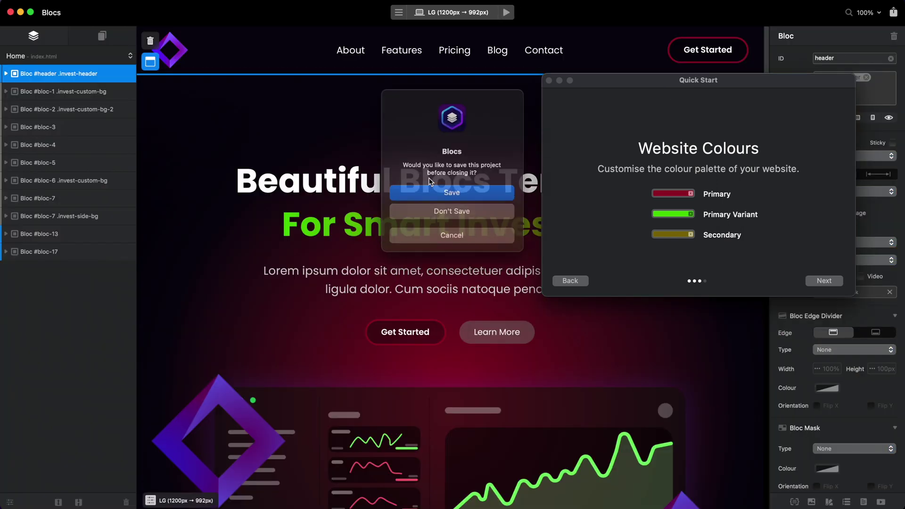
pyautogui.click(453, 212)
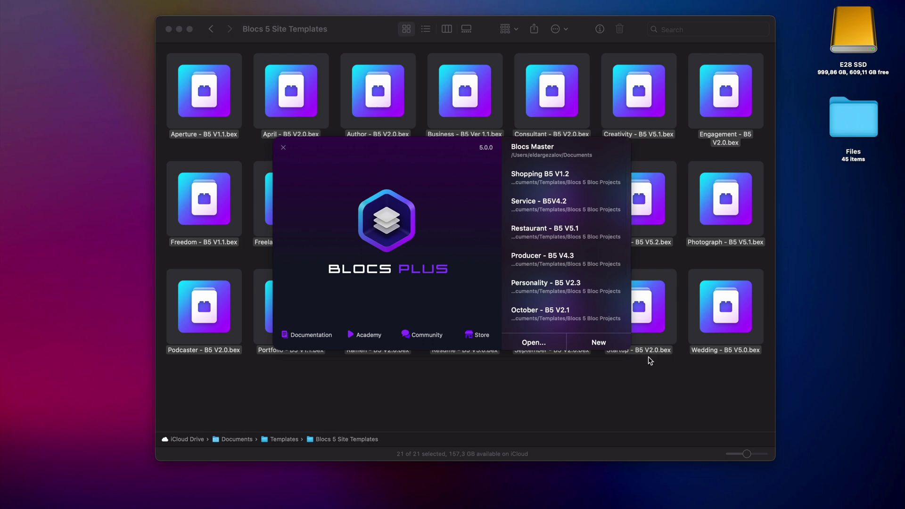
pyautogui.click(612, 345)
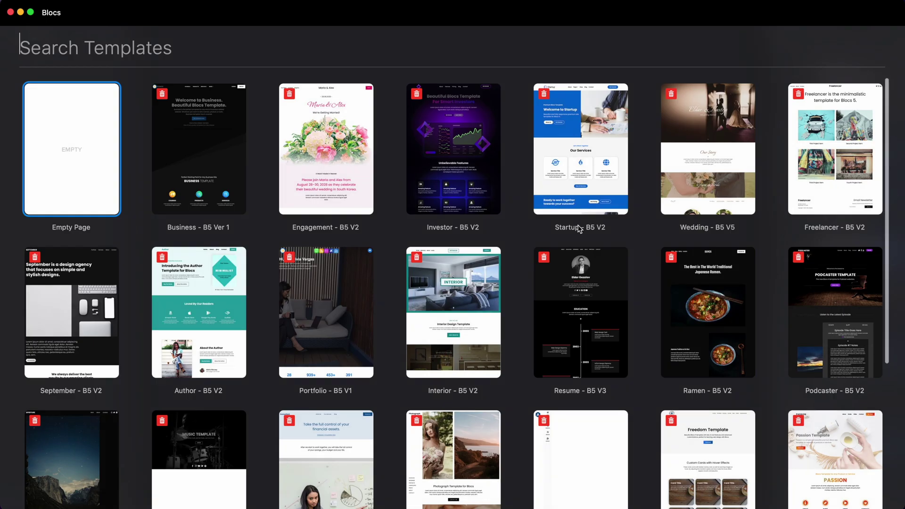
pyautogui.click(455, 293)
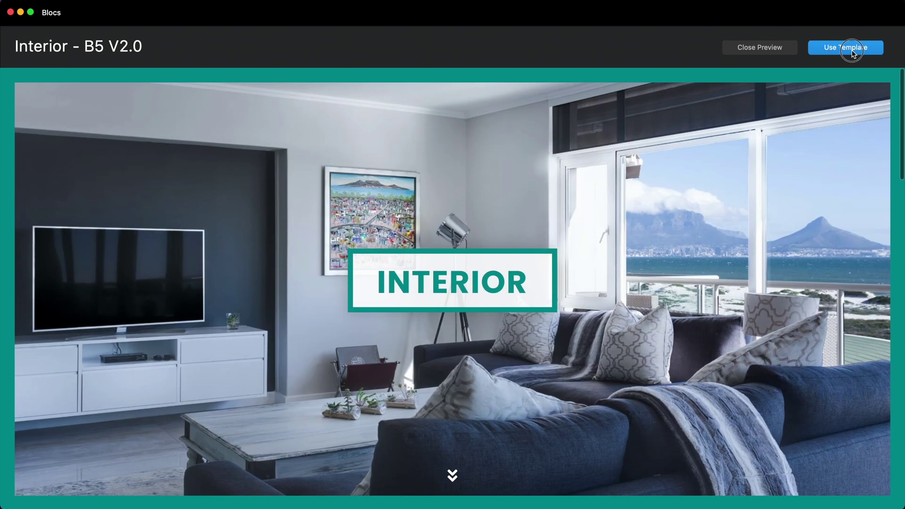
pyautogui.click(851, 53)
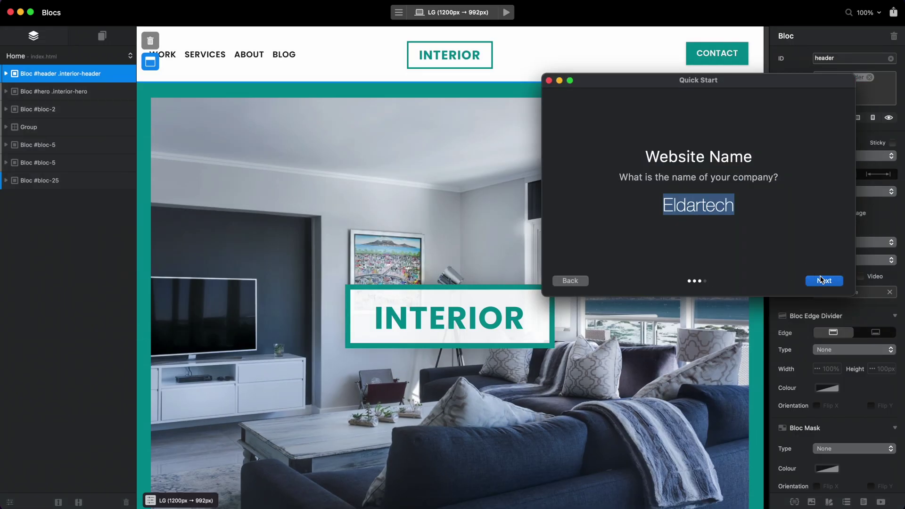
# Skip to Website Colours and make the Primary blue (H 233, S 100, B 57)
pyautogui.click(821, 281)
pyautogui.click(824, 281)
pyautogui.click(672, 193)
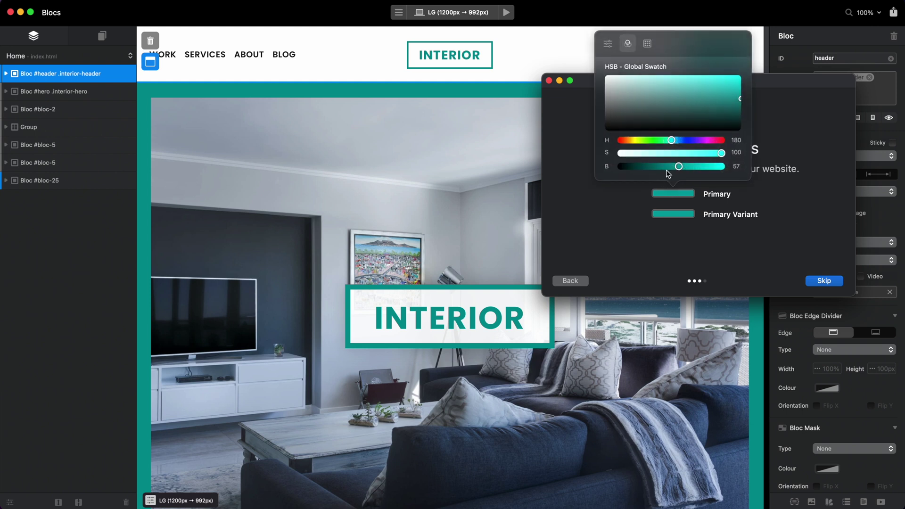
pyautogui.click(687, 141)
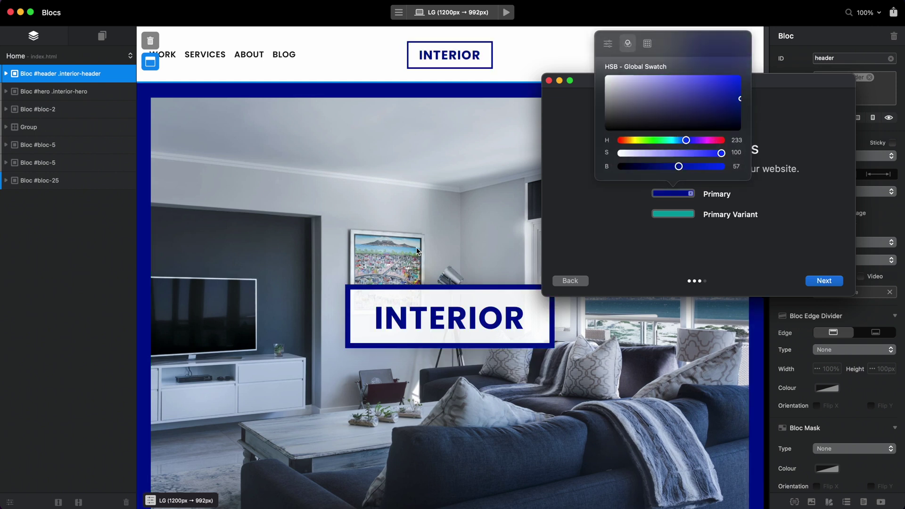
pyautogui.scroll(-20, 417, 247)
pyautogui.scroll(20, 416, 249)
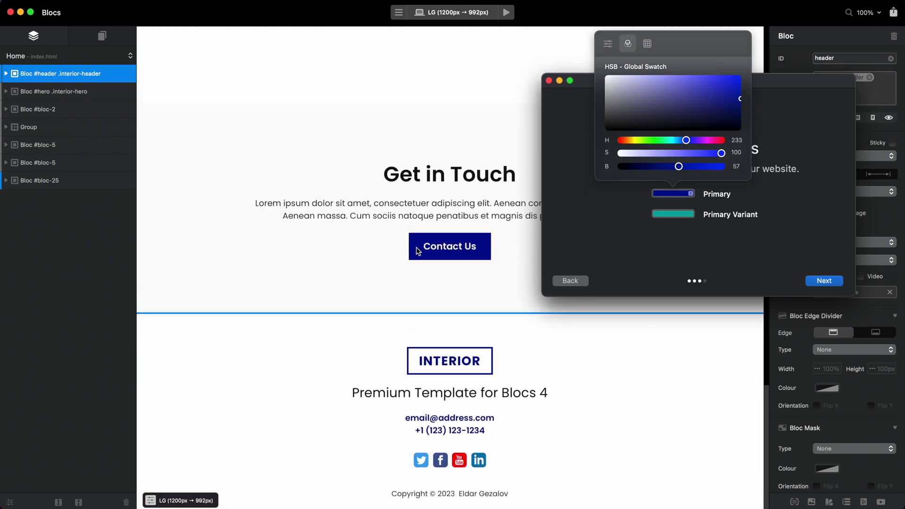
# Look over the about and services pages, then close the Interior project
pyautogui.click(101, 39)
pyautogui.click(87, 284)
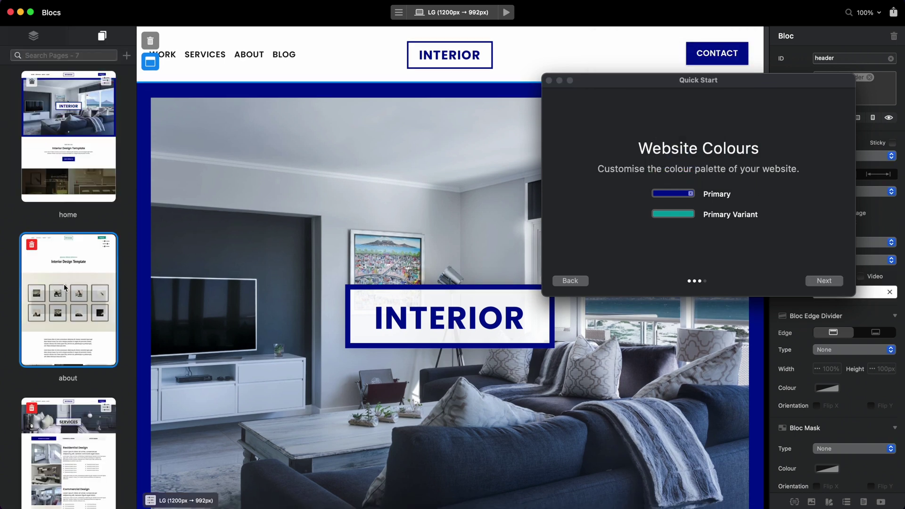
pyautogui.scroll(-1, 64, 335)
pyautogui.click(80, 347)
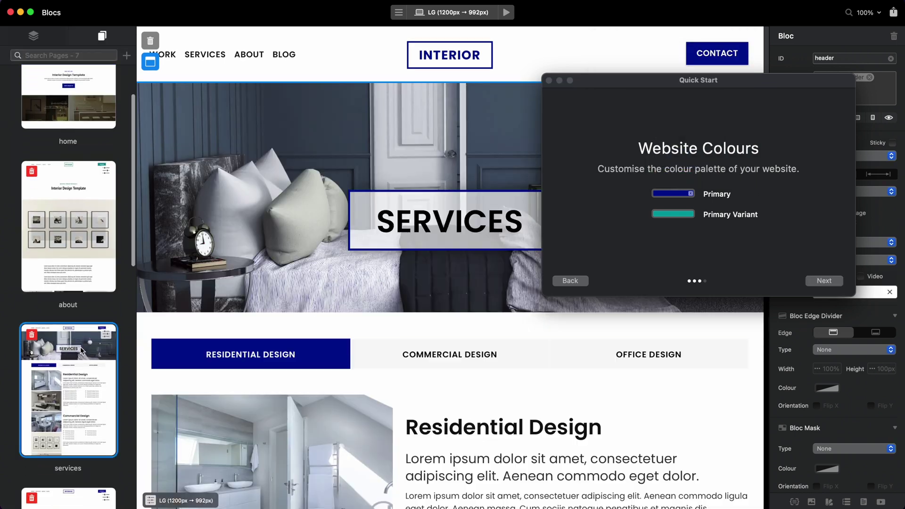
pyautogui.scroll(-6, 81, 347)
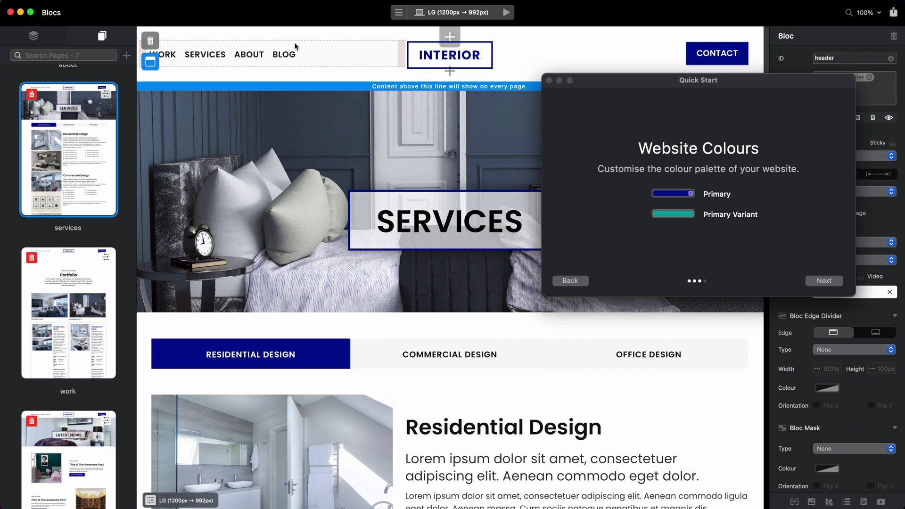
pyautogui.click(10, 13)
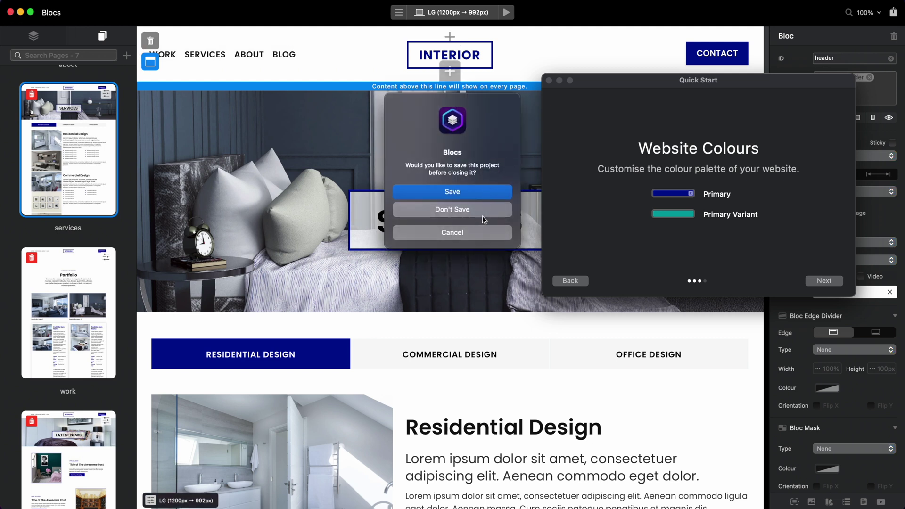
# Discard the Interior project unsaved and browse the new-project template picker
pyautogui.click(484, 220)
pyautogui.click(605, 344)
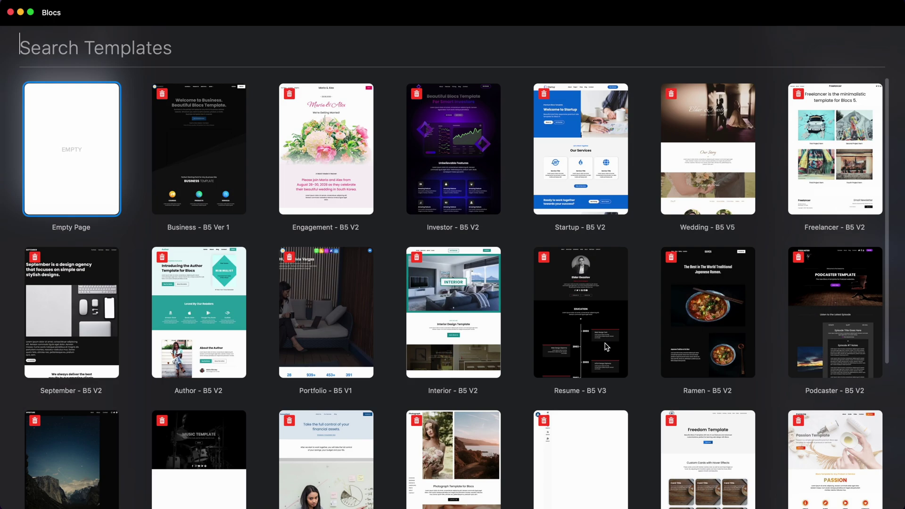
pyautogui.scroll(-5, 477, 250)
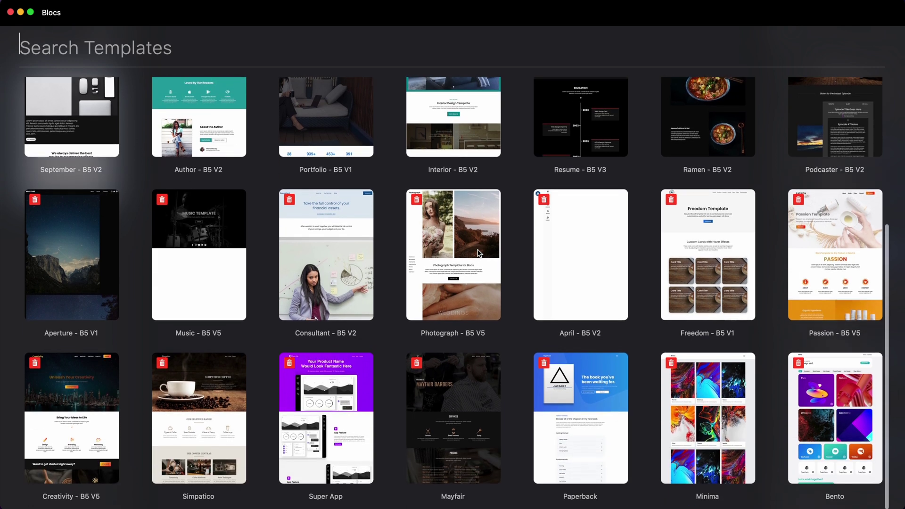
pyautogui.scroll(4, 508, 262)
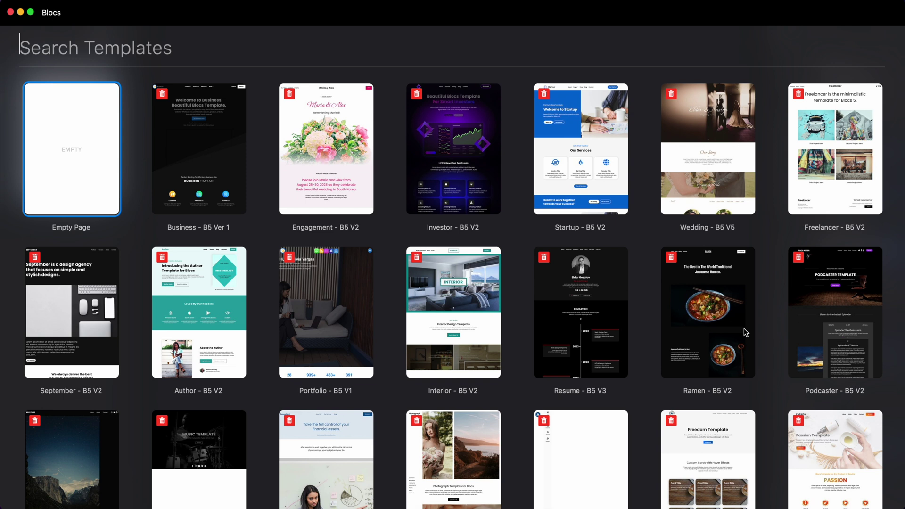
pyautogui.click(716, 275)
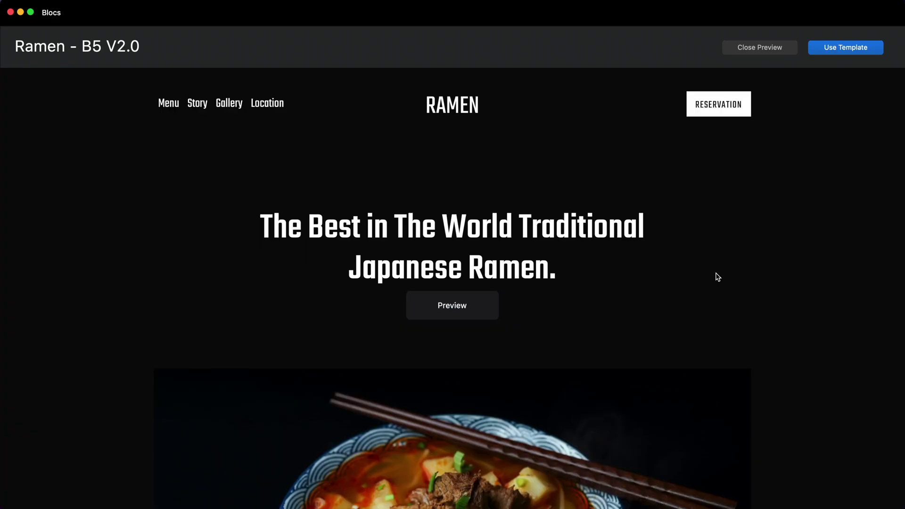
pyautogui.scroll(-20, 627, 347)
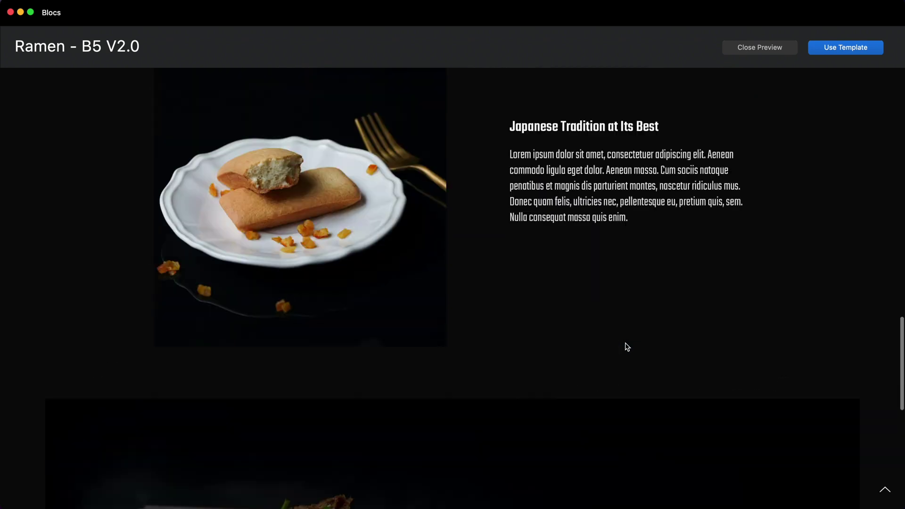
pyautogui.scroll(20, 625, 345)
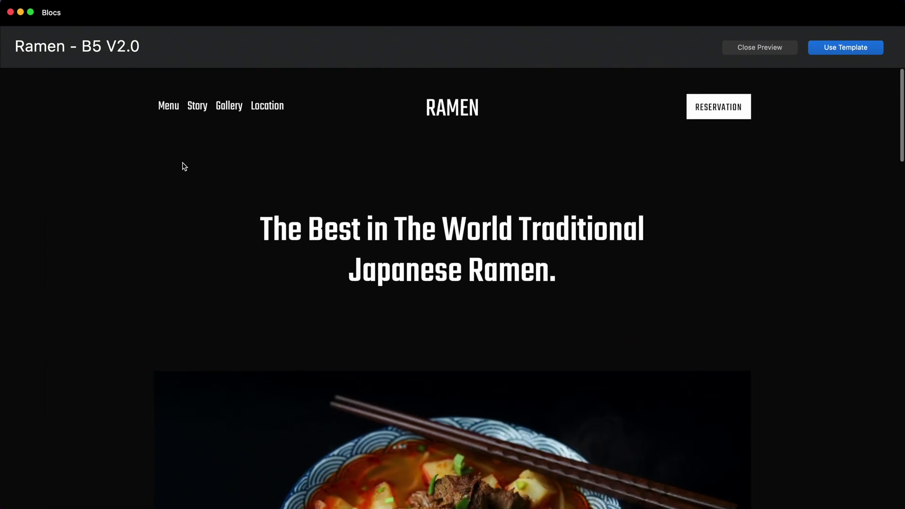
pyautogui.click(174, 104)
pyautogui.scroll(-10, 293, 216)
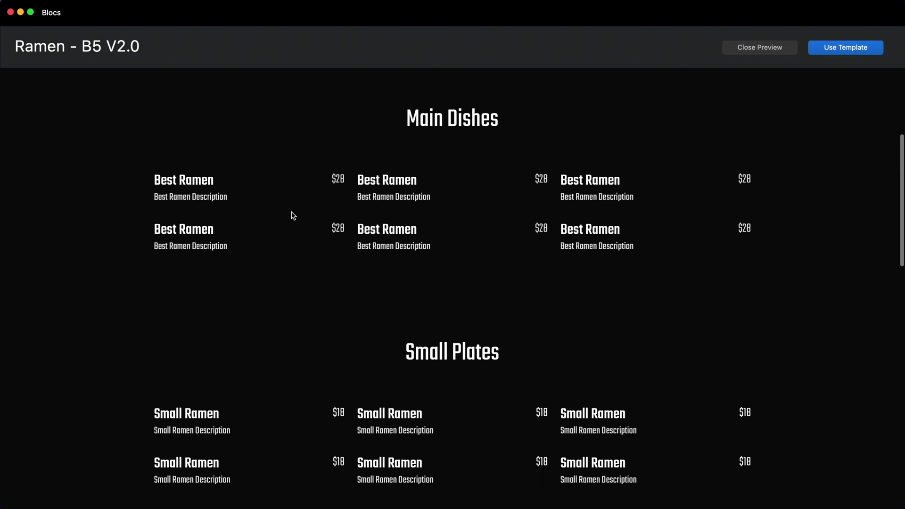
pyautogui.scroll(5, 294, 216)
pyautogui.click(197, 102)
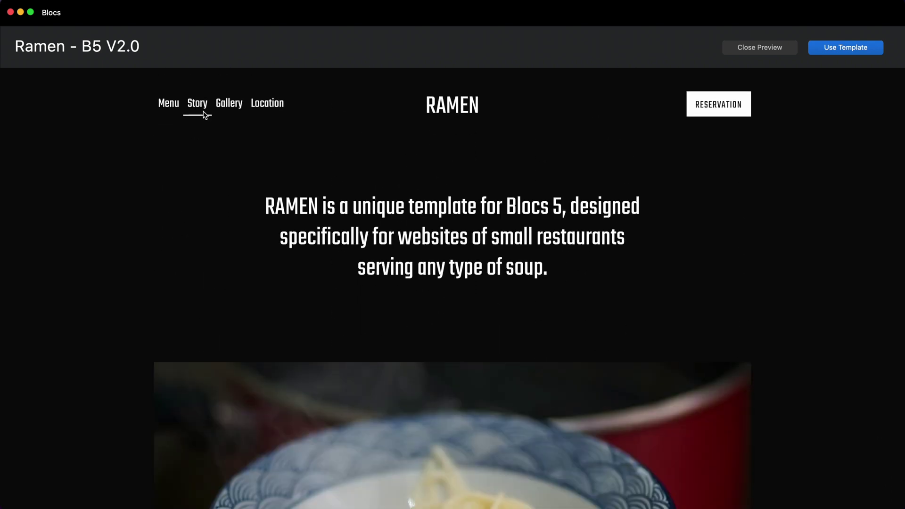
pyautogui.scroll(-5, 314, 228)
pyautogui.scroll(-5, 312, 228)
pyautogui.scroll(10, 283, 189)
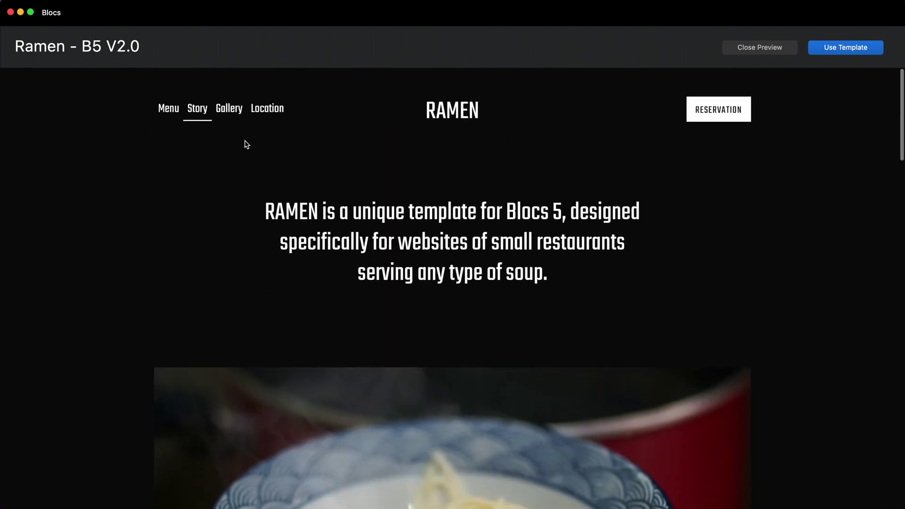
pyautogui.click(230, 103)
pyautogui.scroll(-10, 317, 187)
pyautogui.scroll(10, 290, 152)
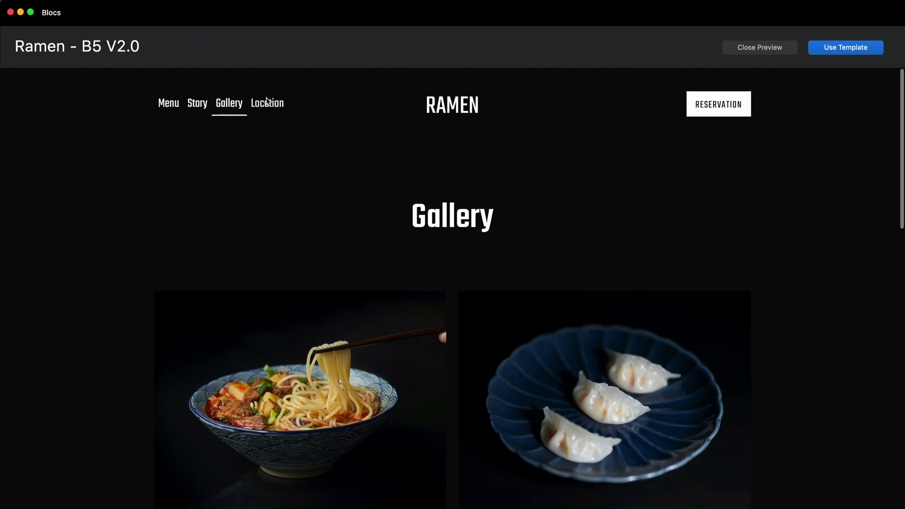
pyautogui.click(267, 103)
pyautogui.click(450, 109)
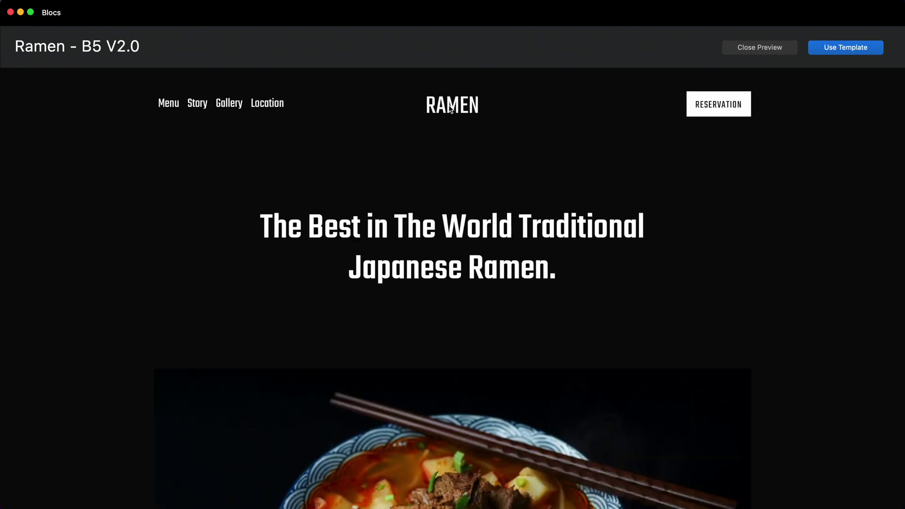
# Create a project from the Ramen template and advance Quick Start to Website Colours
pyautogui.click(848, 47)
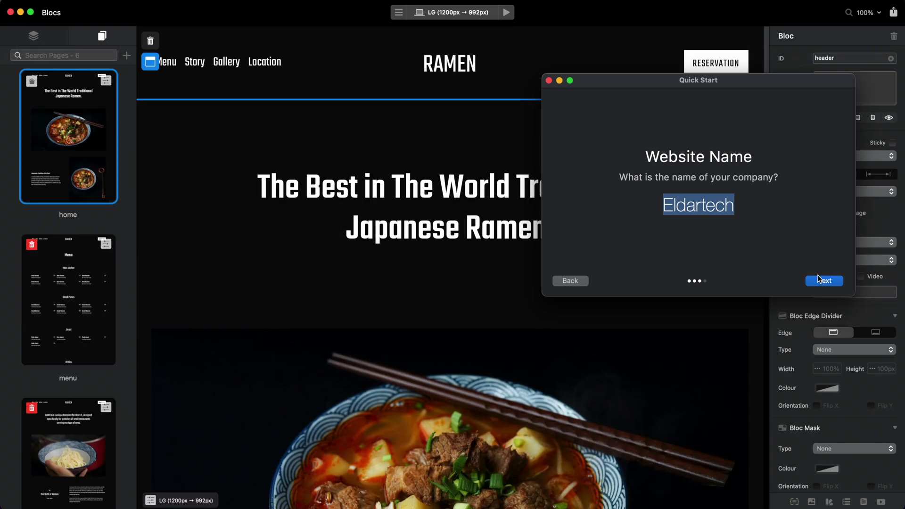
pyautogui.click(824, 282)
pyautogui.click(824, 282)
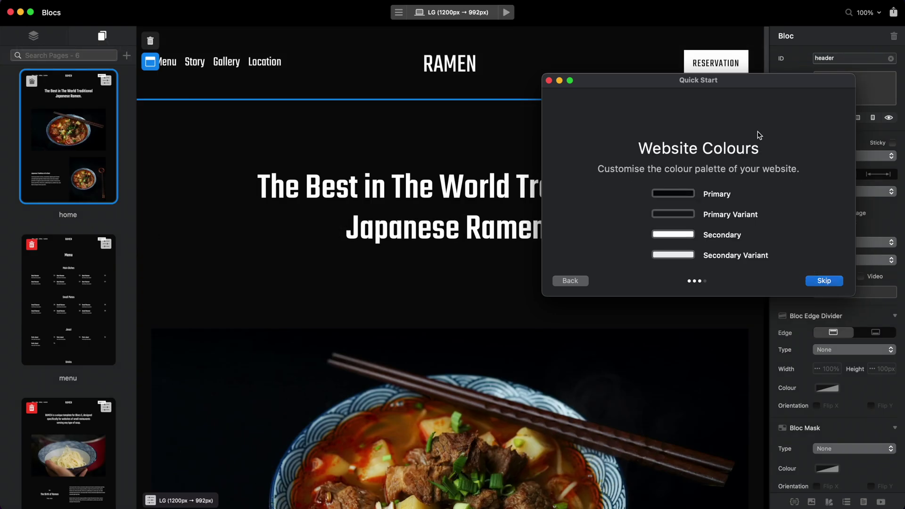
pyautogui.moveTo(780, 84); pyautogui.dragTo(809, 181)
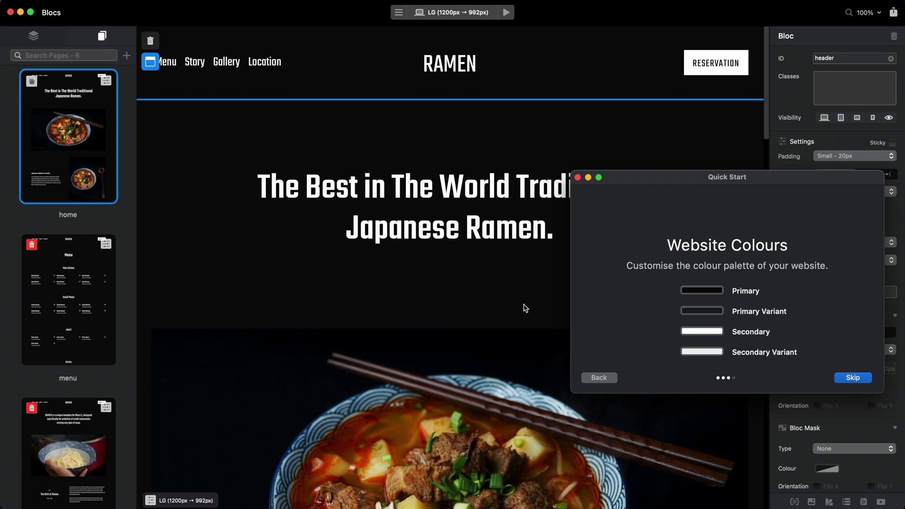
# Set the Primary colour to bright red and the Primary Variant to a darker red
pyautogui.click(702, 291)
pyautogui.click(767, 177)
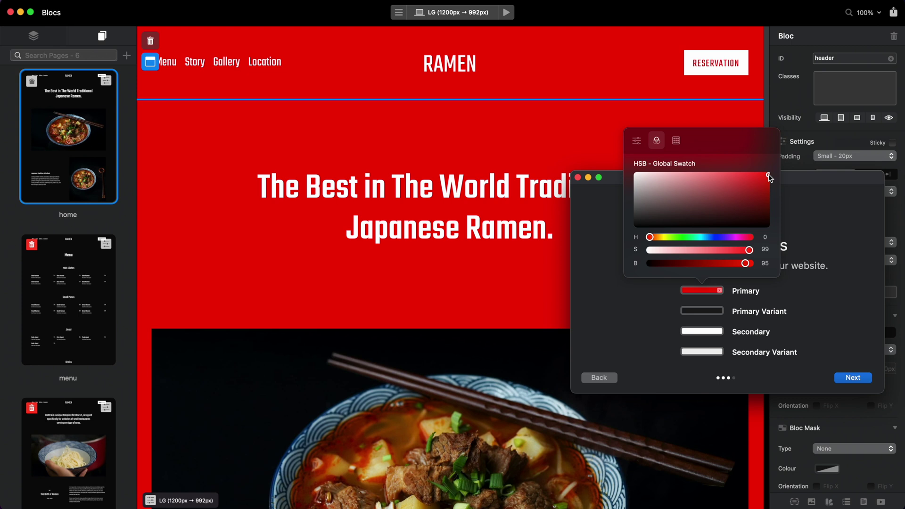
pyautogui.click(761, 210)
pyautogui.click(823, 302)
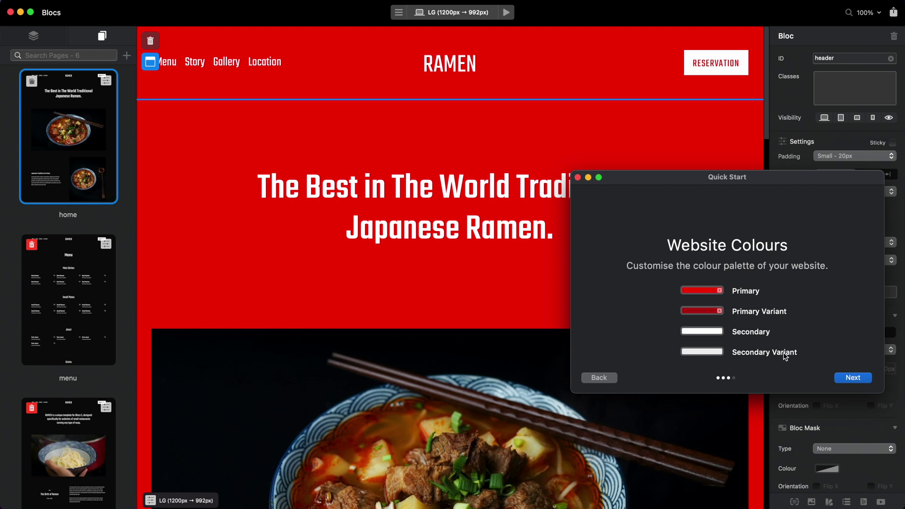
pyautogui.scroll(-20, 394, 287)
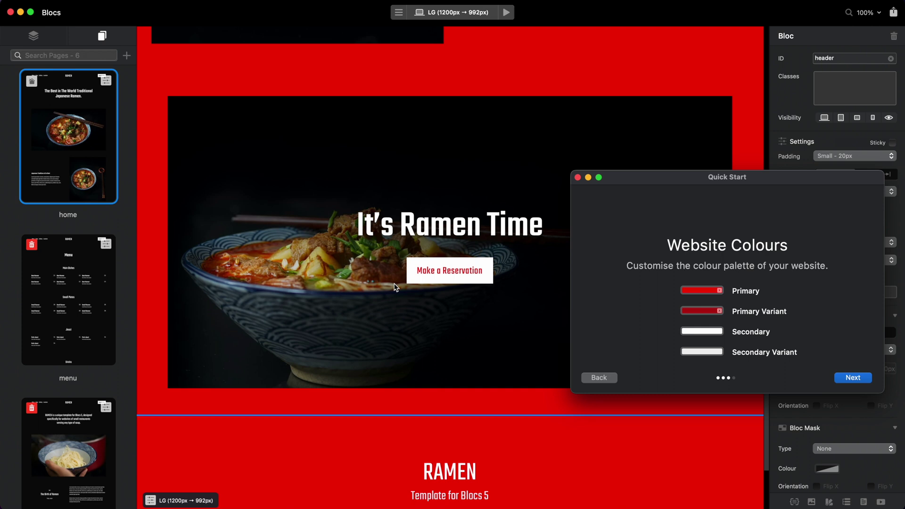
pyautogui.scroll(20, 394, 287)
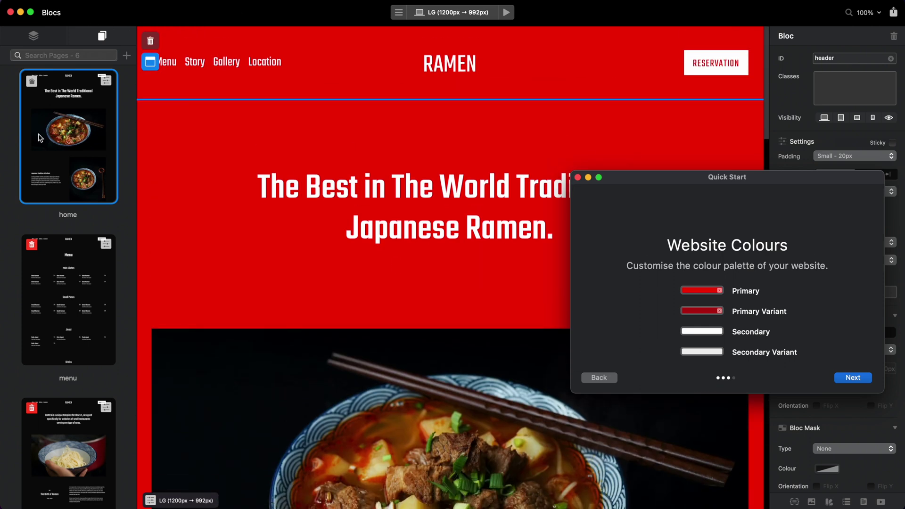
pyautogui.click(507, 15)
pyautogui.scroll(-8, 403, 194)
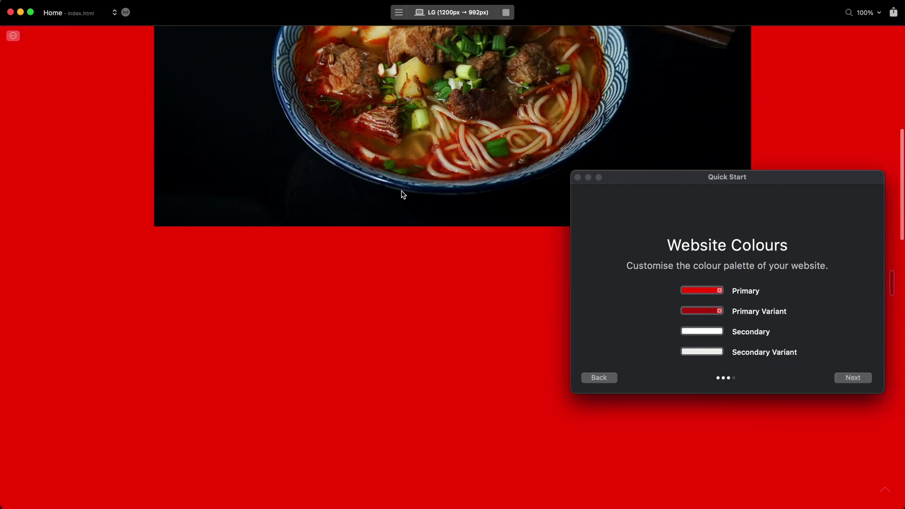
pyautogui.scroll(8, 403, 194)
pyautogui.click(168, 61)
pyautogui.click(194, 61)
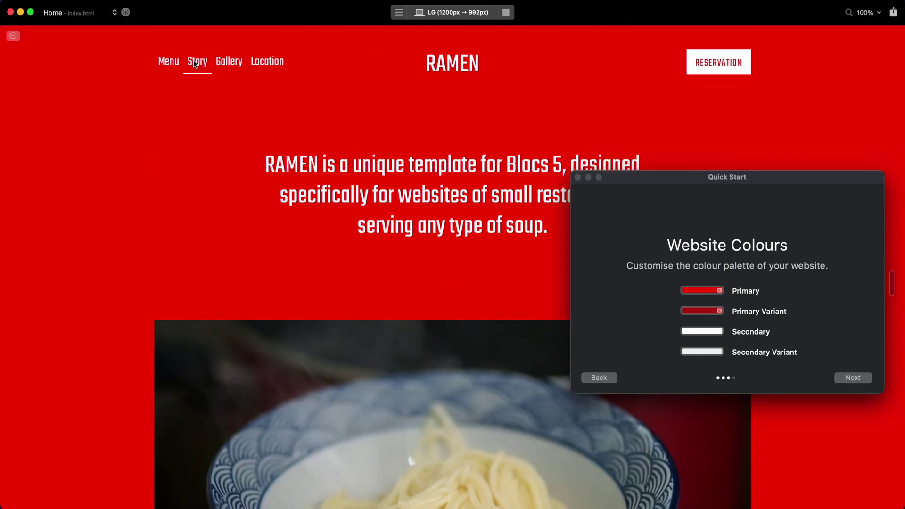
pyautogui.scroll(-5, 310, 157)
pyautogui.scroll(5, 306, 154)
pyautogui.click(229, 62)
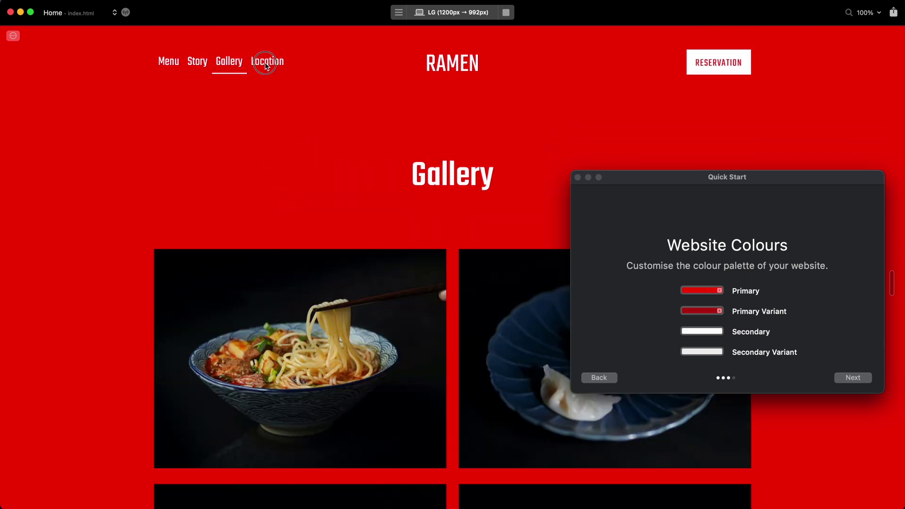
pyautogui.click(267, 65)
pyautogui.click(456, 71)
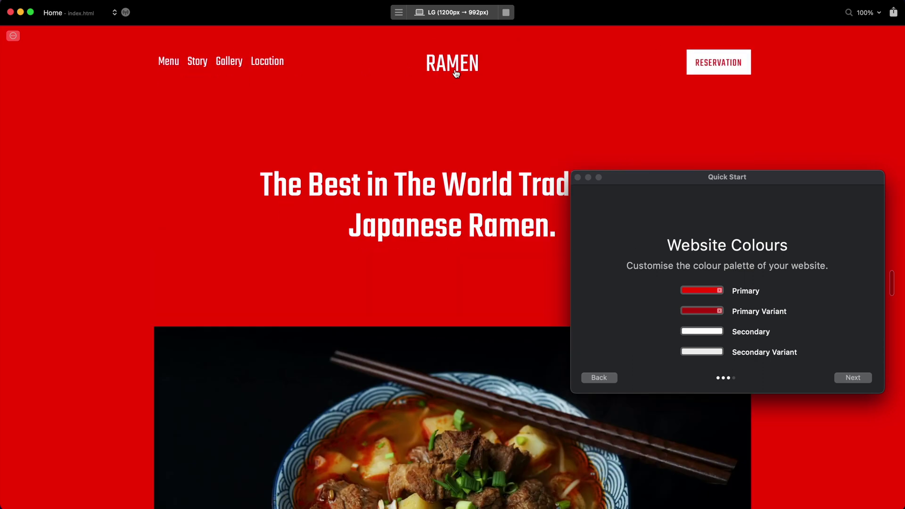
pyautogui.click(506, 13)
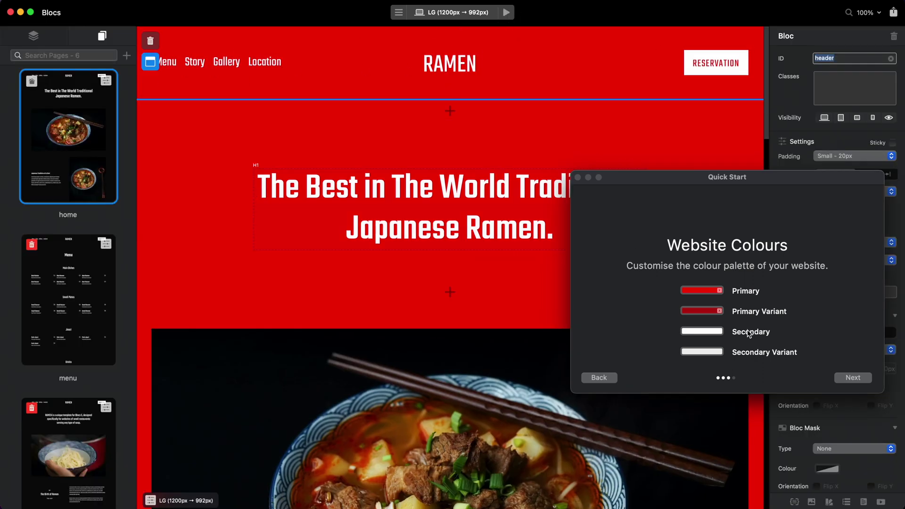
# Make the Primary a near-white grey and the Primary Variant a light grey
pyautogui.click(694, 292)
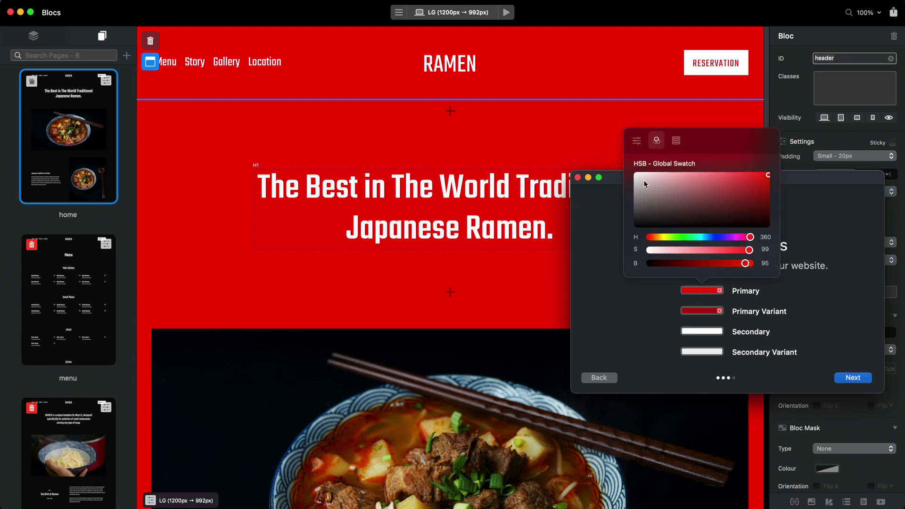
pyautogui.click(635, 175)
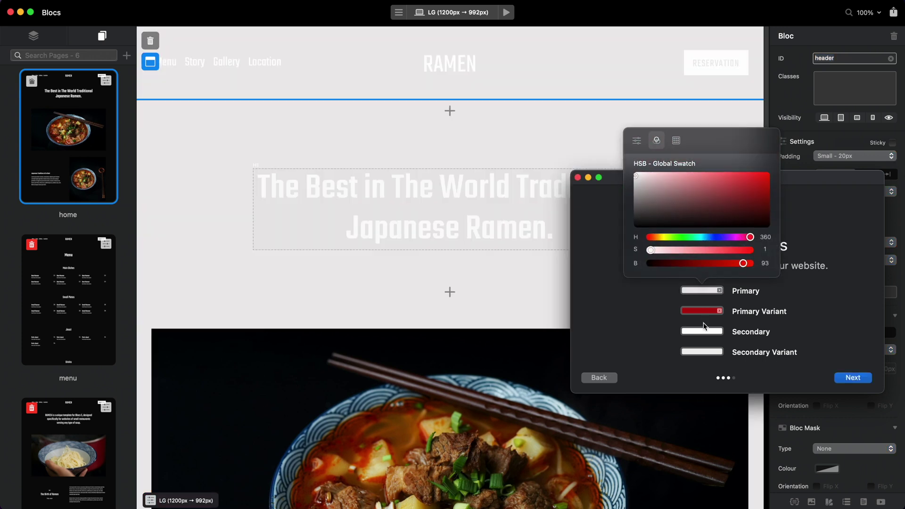
pyautogui.click(702, 312)
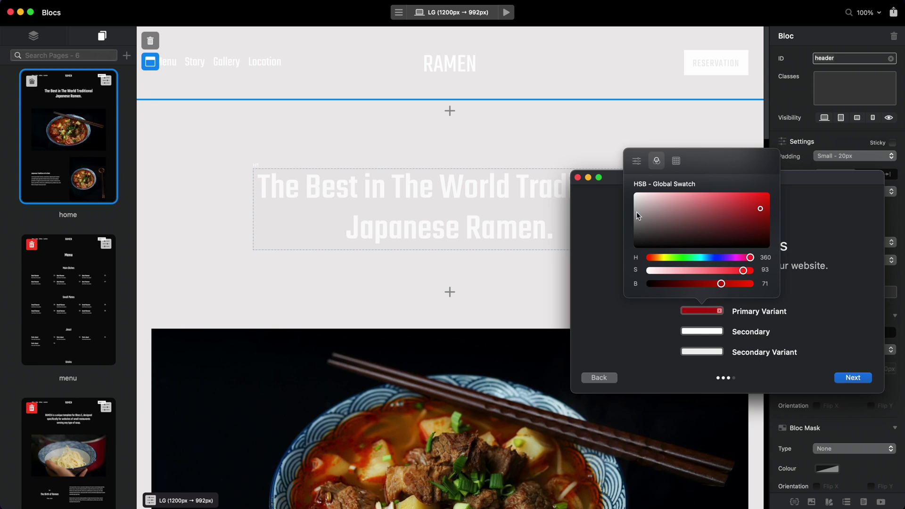
pyautogui.moveTo(638, 216); pyautogui.dragTo(634, 206)
# Set the Secondary colour to a bright blue, hue 225
pyautogui.click(699, 336)
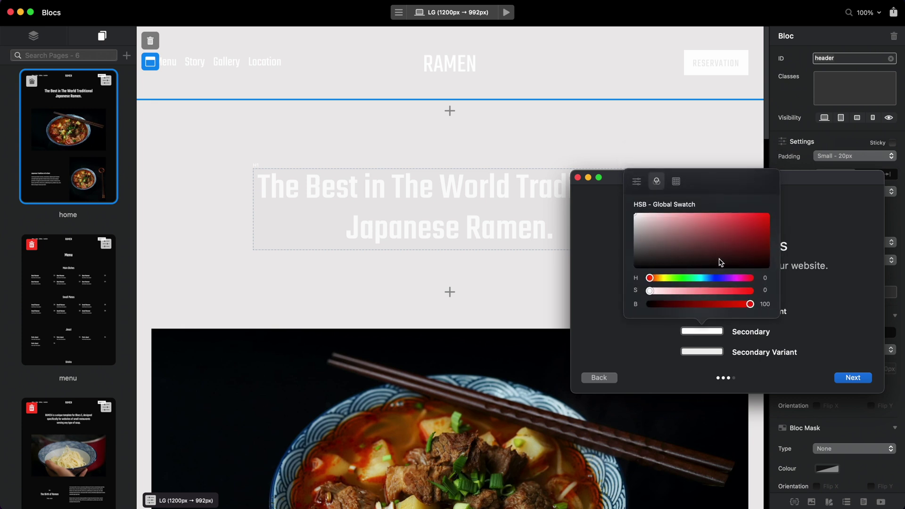
pyautogui.click(767, 267)
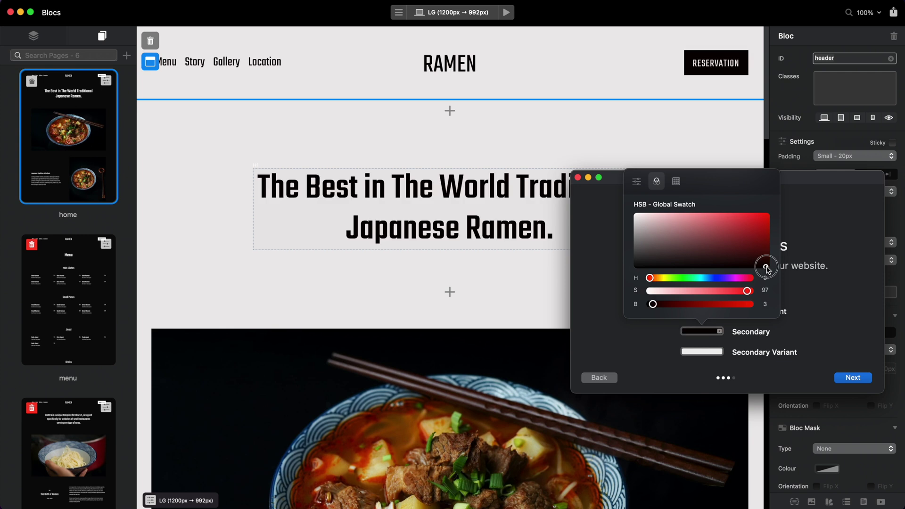
pyautogui.click(713, 279)
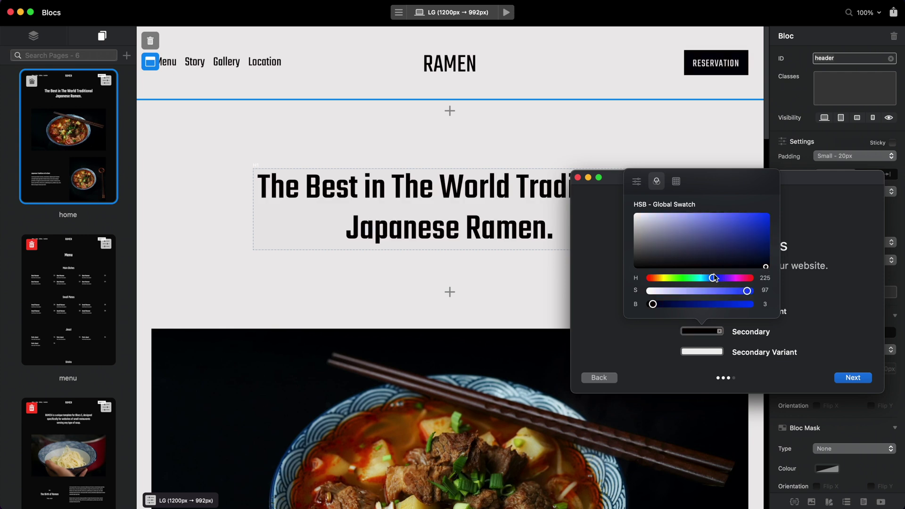
pyautogui.click(765, 216)
# Make the Secondary Variant purple (hue 251, S 75) and preview the page
pyautogui.click(713, 352)
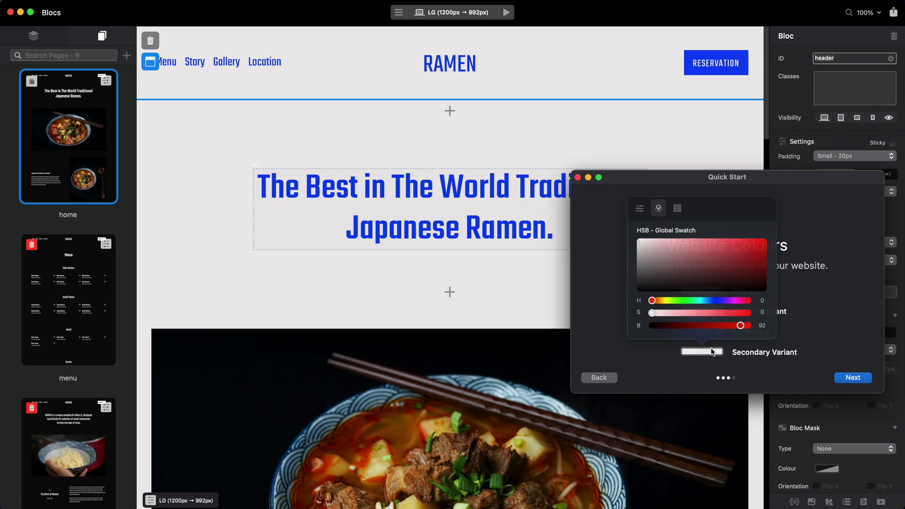
pyautogui.click(720, 299)
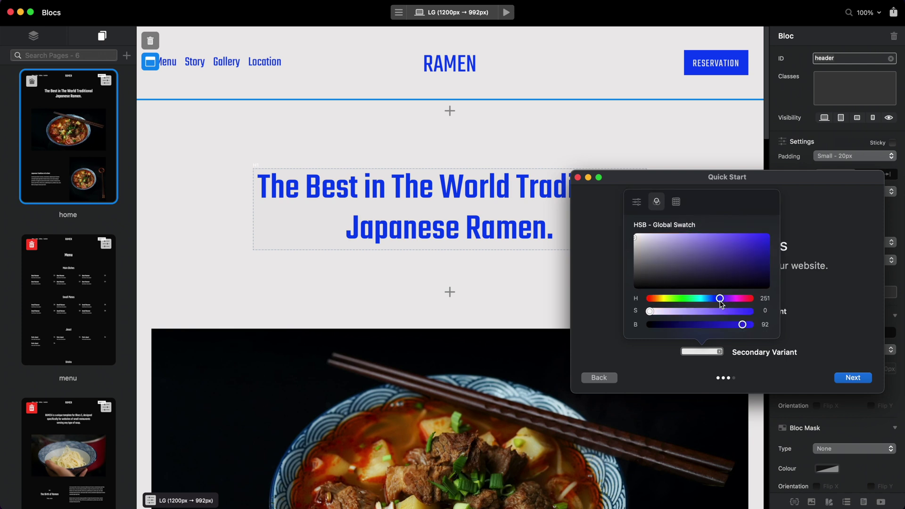
pyautogui.click(736, 238)
pyautogui.click(506, 13)
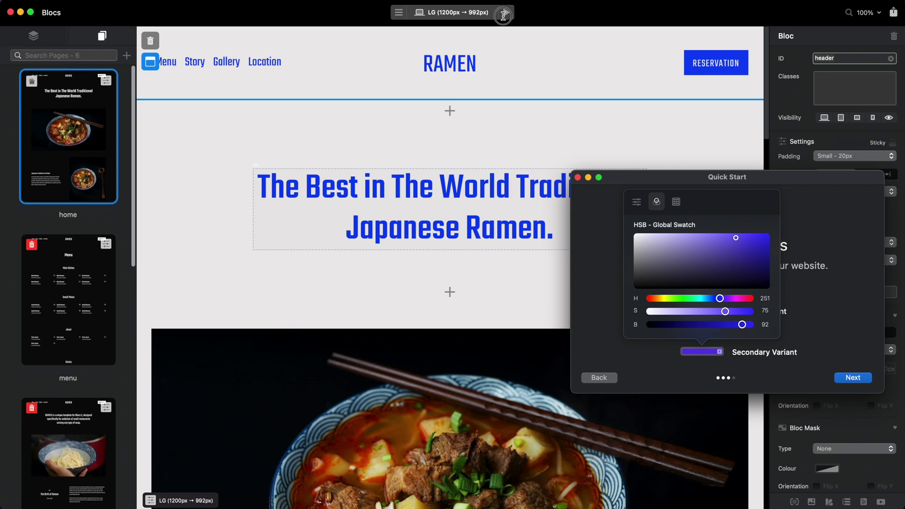
pyautogui.scroll(-15, 368, 229)
pyautogui.scroll(15, 367, 229)
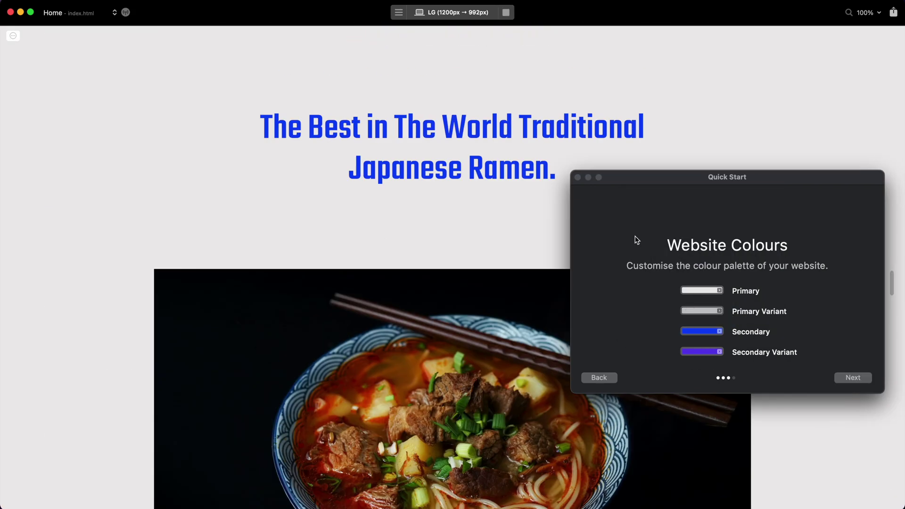
pyautogui.click(503, 13)
# Set the Primary colour to cyan
pyautogui.click(707, 291)
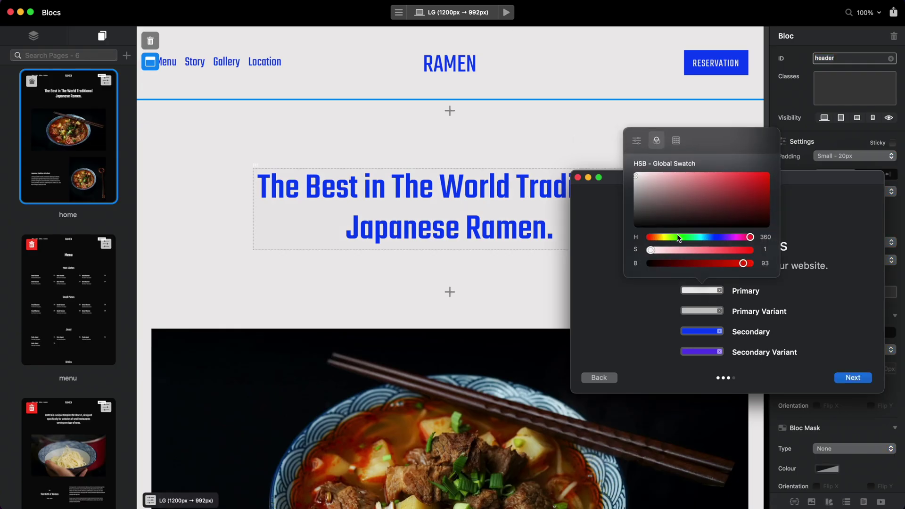
pyautogui.moveTo(679, 238); pyautogui.dragTo(704, 239)
pyautogui.moveTo(698, 172); pyautogui.dragTo(698, 179)
# Make the Secondary colour nearly black
pyautogui.click(702, 331)
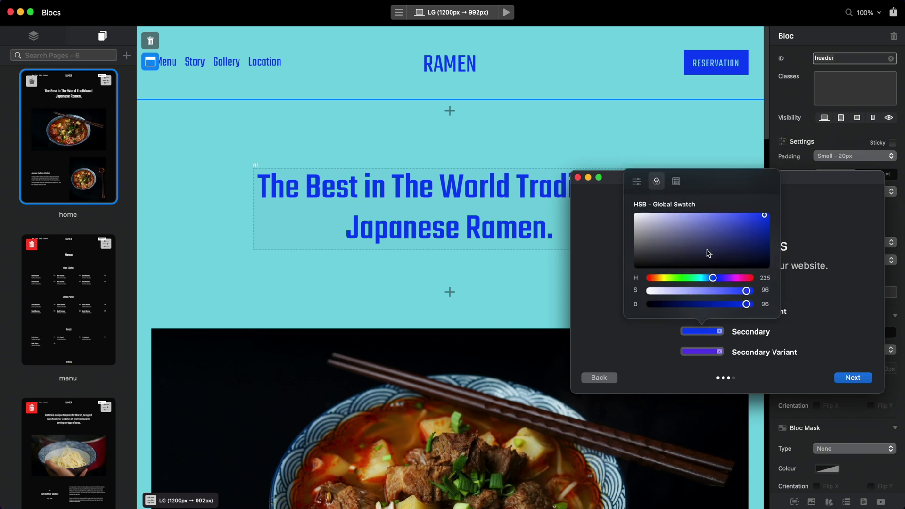
pyautogui.moveTo(770, 238); pyautogui.dragTo(719, 256)
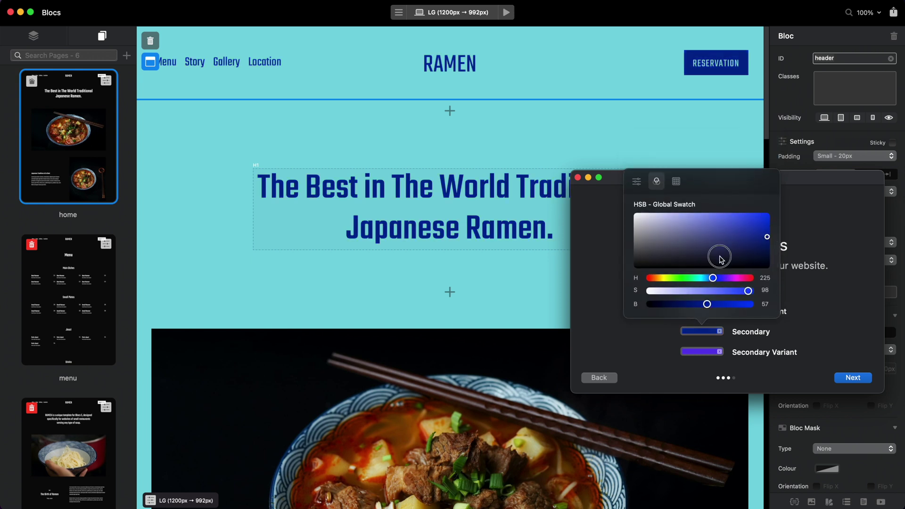
pyautogui.click(688, 267)
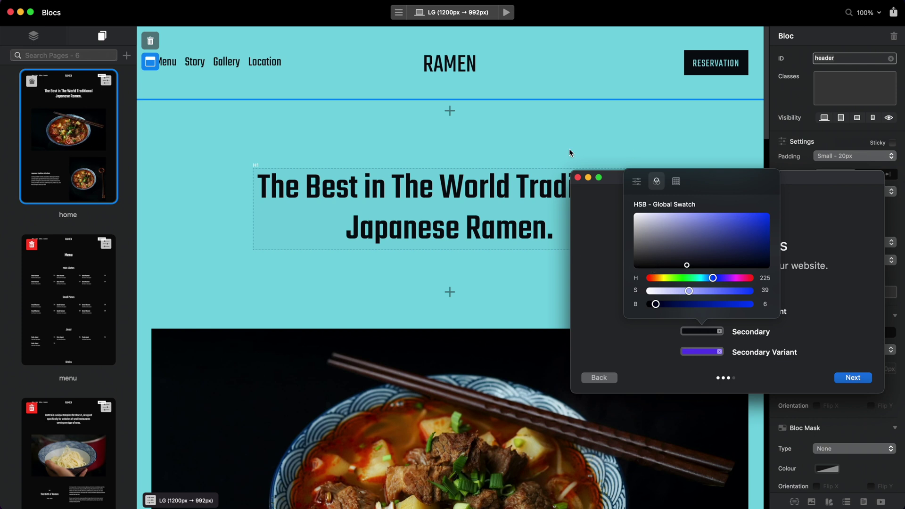
pyautogui.scroll(-6, 569, 152)
pyautogui.scroll(6, 472, 142)
# Cancel the accidental close prompt and finish Quick Start through the fonts step
pyautogui.click(10, 12)
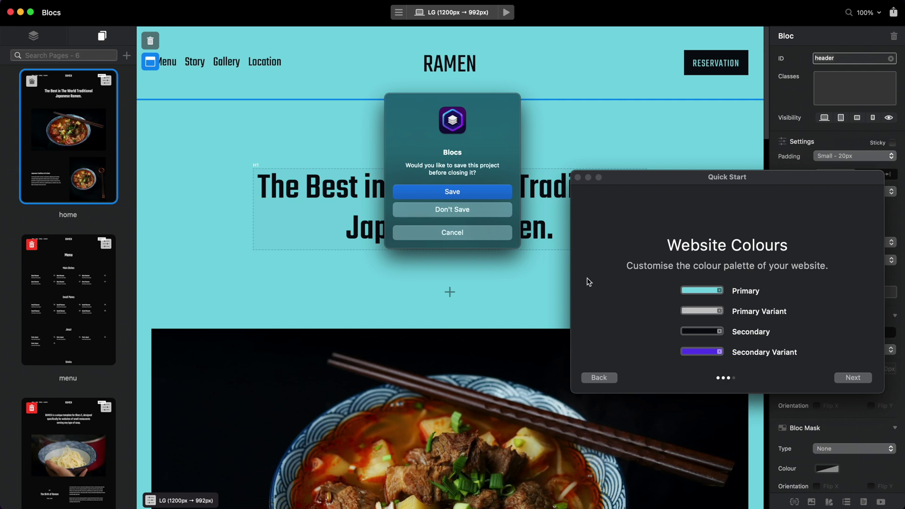
pyautogui.click(453, 232)
pyautogui.click(858, 379)
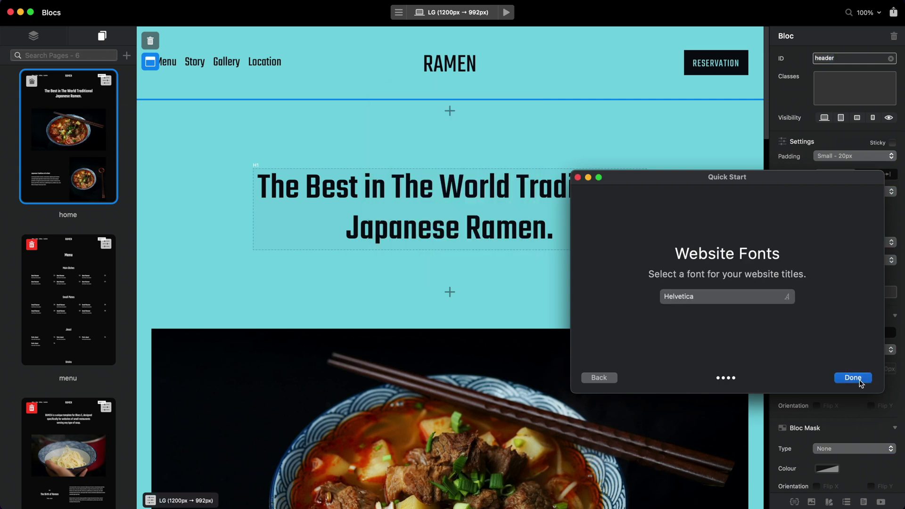
pyautogui.click(856, 378)
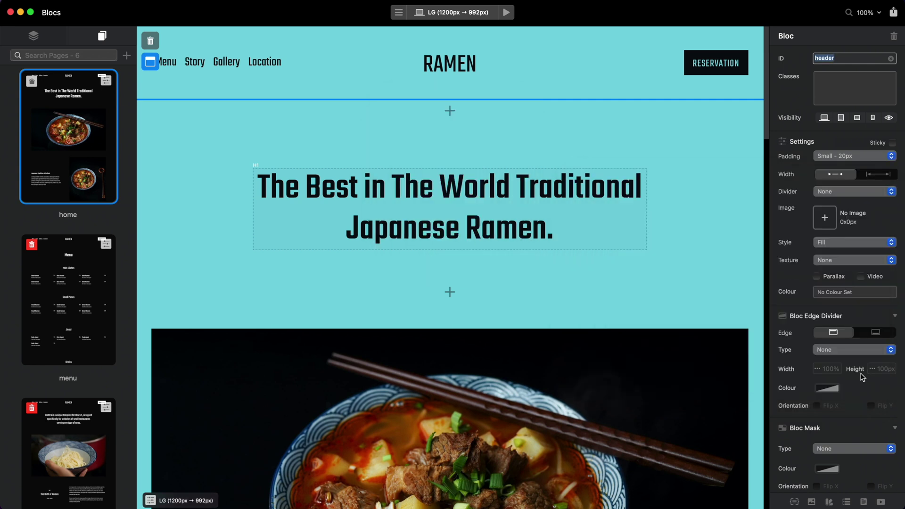
# Browse the page sections list and the page thumbnails
pyautogui.click(64, 38)
pyautogui.scroll(-10, 413, 161)
pyautogui.scroll(10, 412, 157)
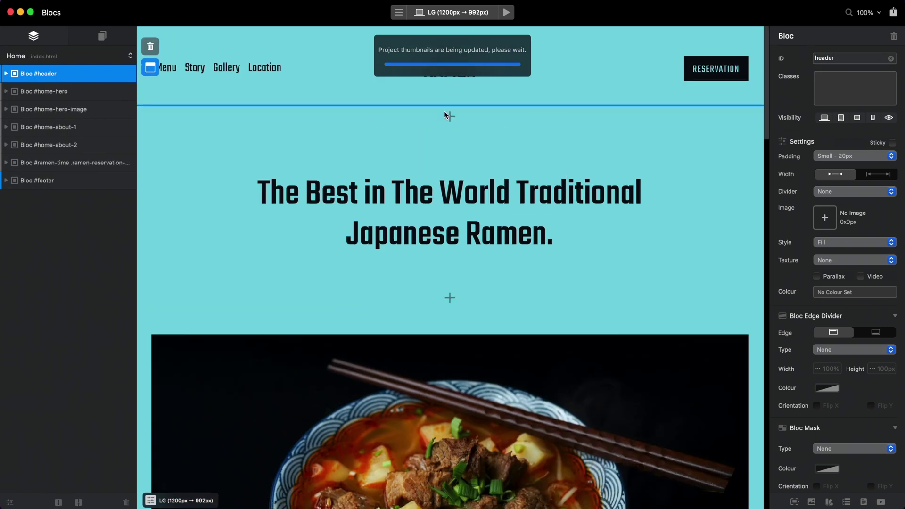
pyautogui.click(102, 35)
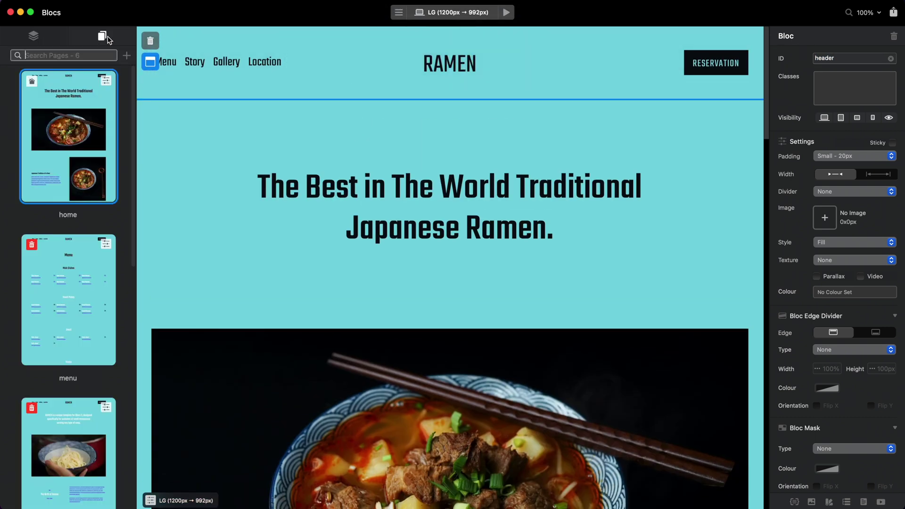
pyautogui.scroll(-2, 86, 291)
pyautogui.scroll(2, 85, 291)
# Apply the Primary swatch to the header and desaturate Primary to light grey #D6D6D6
pyautogui.click(28, 39)
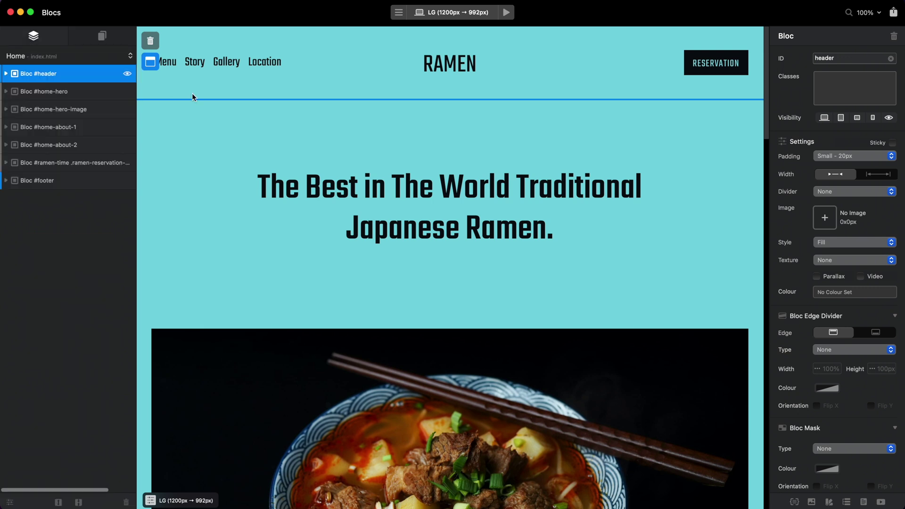
pyautogui.click(829, 293)
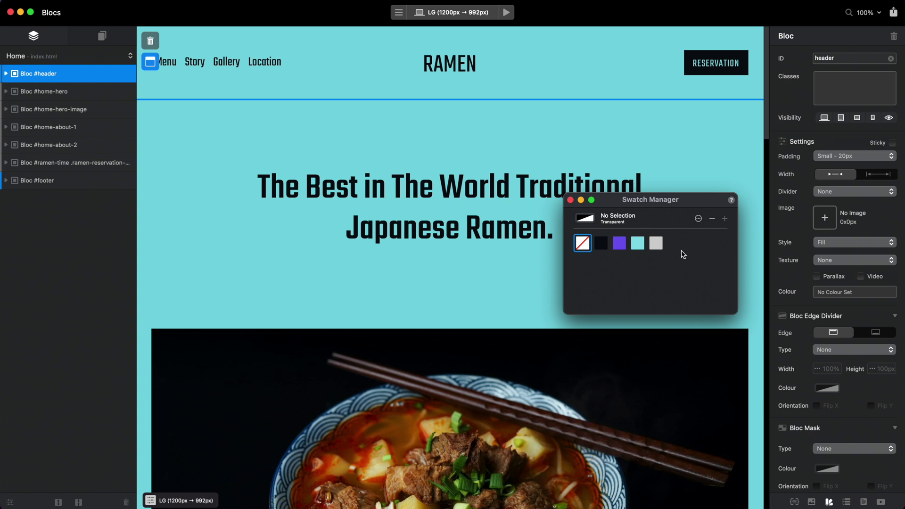
pyautogui.click(638, 243)
pyautogui.click(585, 218)
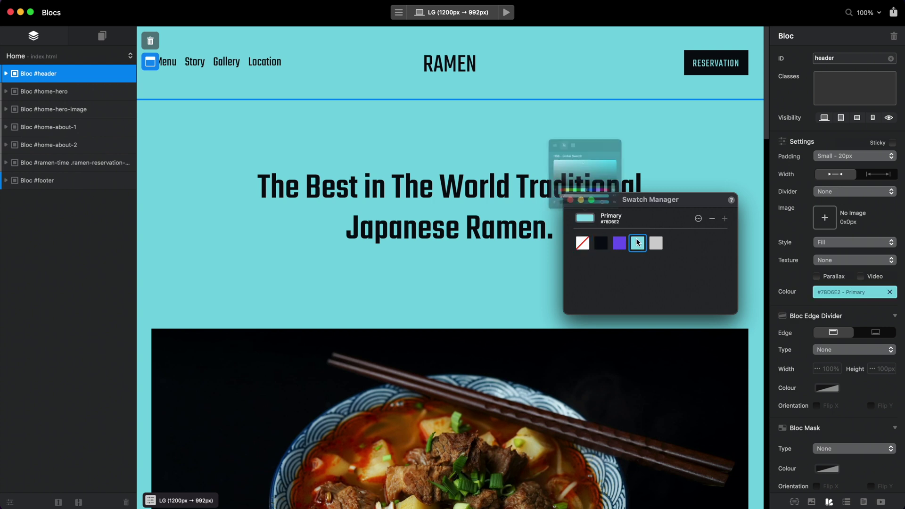
pyautogui.moveTo(534, 109); pyautogui.dragTo(516, 113)
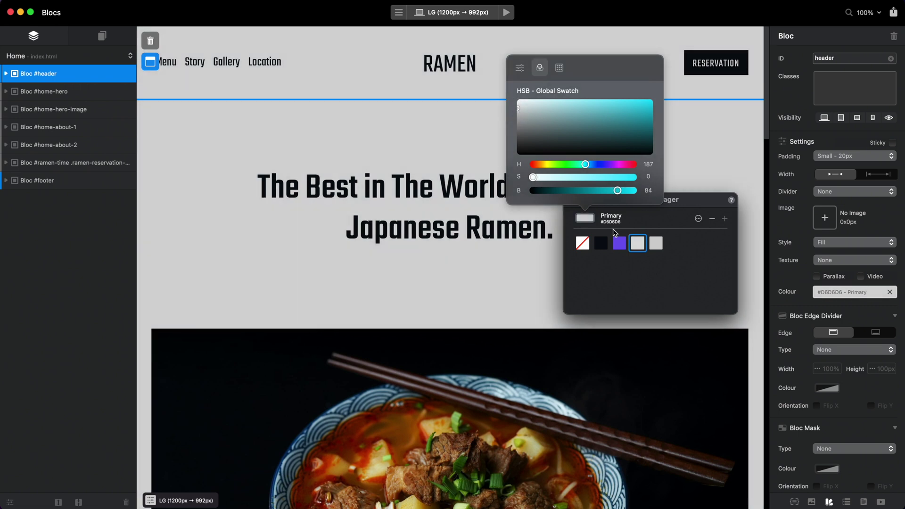
# Set the Primary Variant to grey #BABABA and reapply the light grey Primary to the header
pyautogui.click(657, 244)
pyautogui.click(585, 218)
pyautogui.click(561, 105)
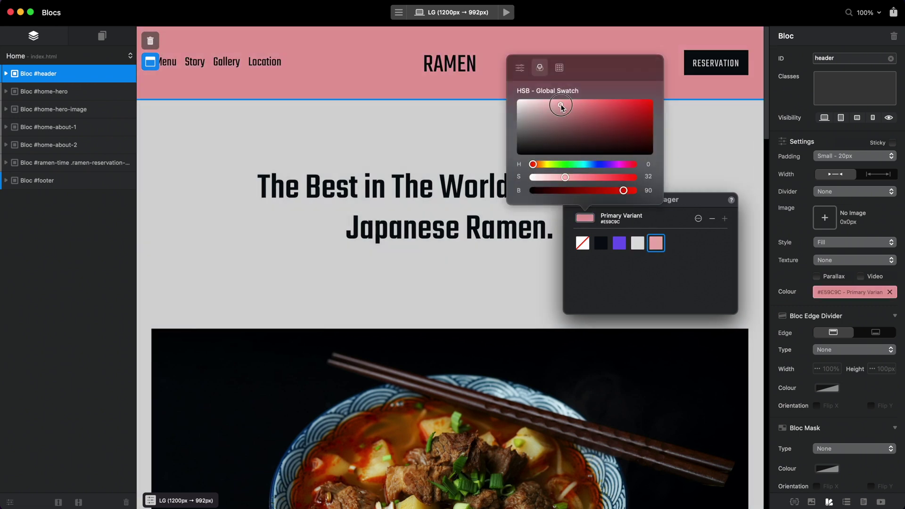
pyautogui.click(517, 103)
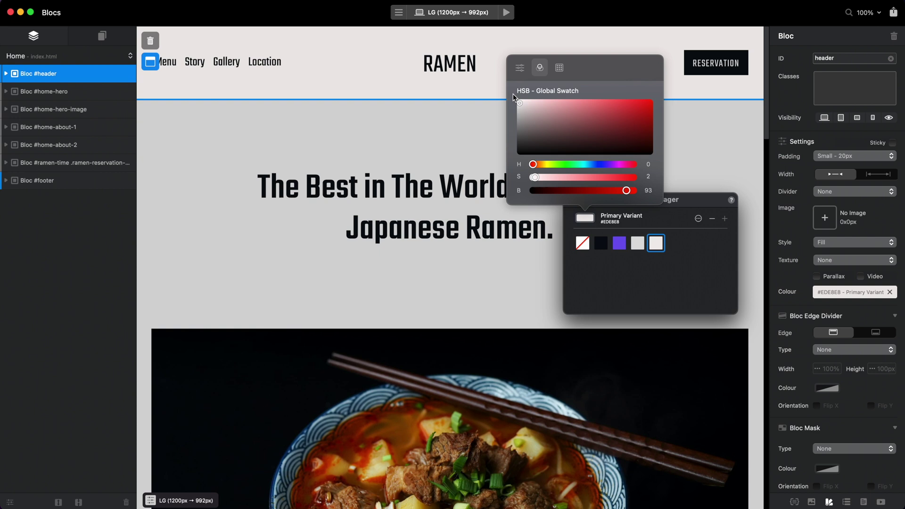
pyautogui.click(519, 125)
pyautogui.click(518, 115)
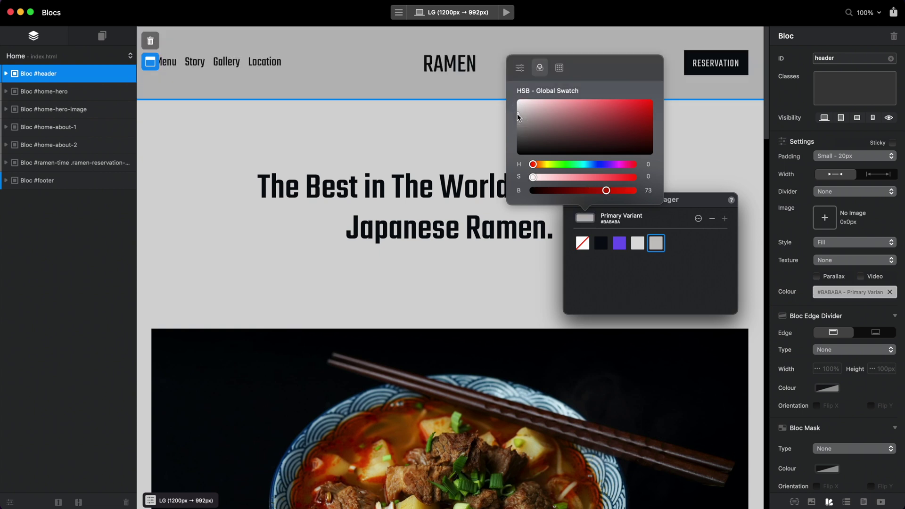
pyautogui.click(636, 249)
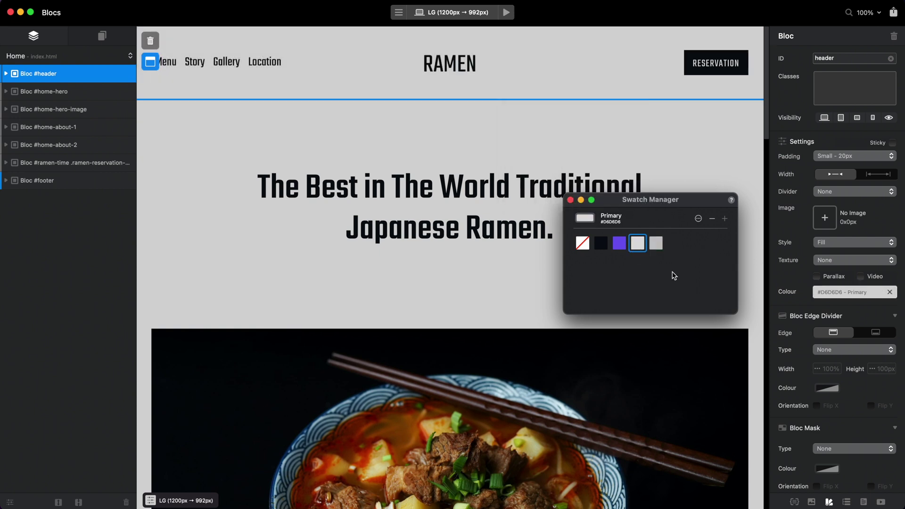
pyautogui.click(531, 398)
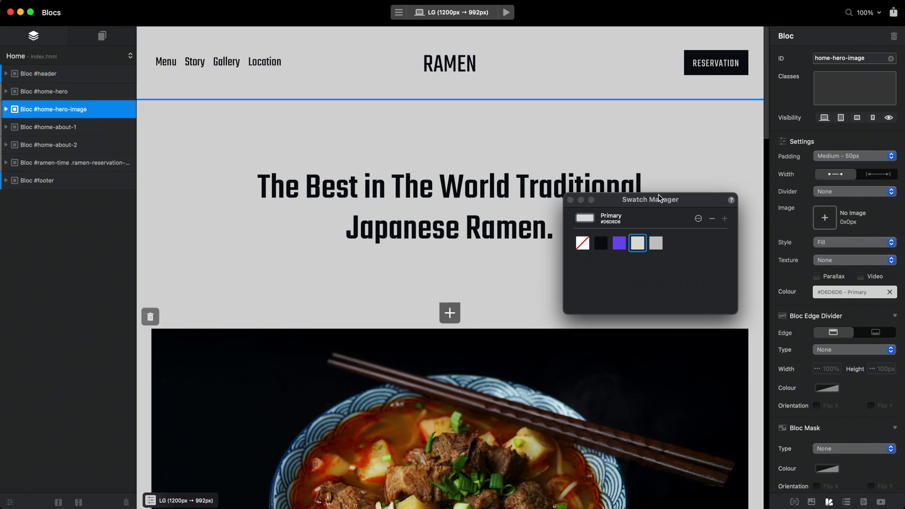
# Give the hero image bloc the Secondary colour and change Secondary to bright blue #064FE0
pyautogui.click(601, 243)
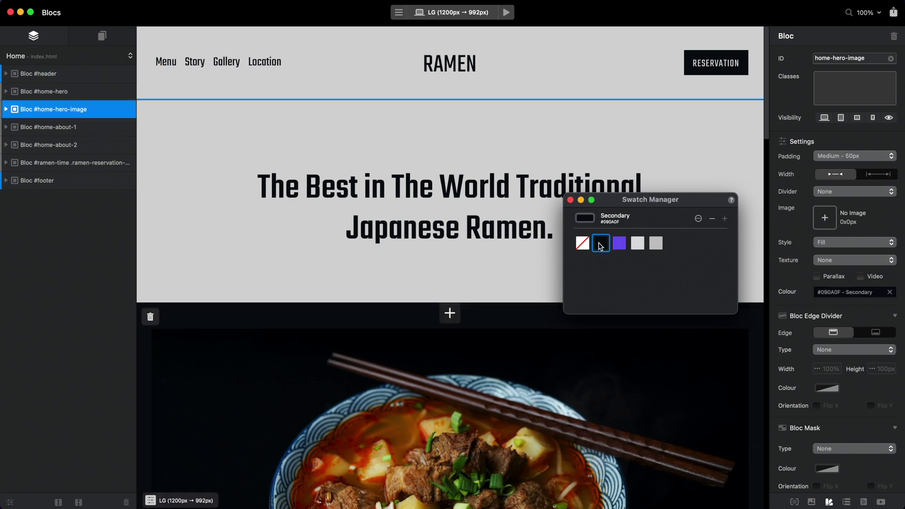
pyautogui.click(601, 243)
pyautogui.click(650, 107)
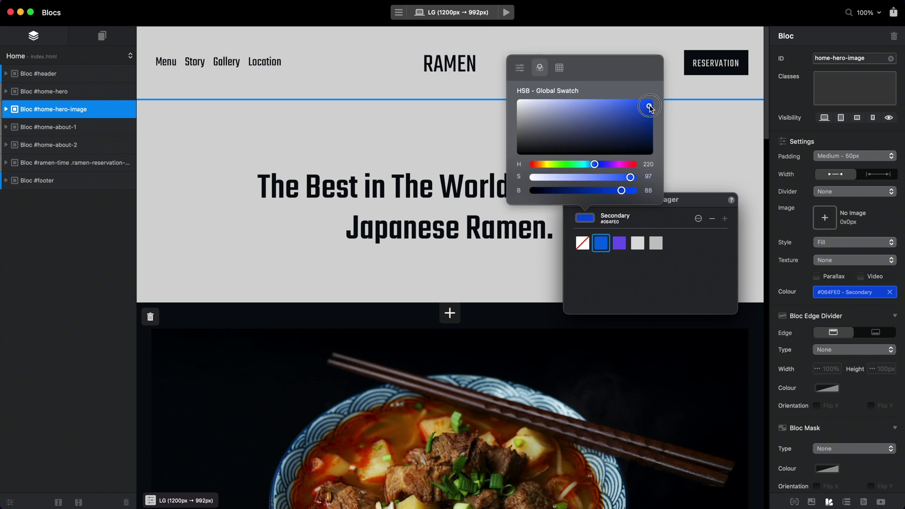
# Close the Ramen project window without saving the changes
pyautogui.scroll(-15, 497, 338)
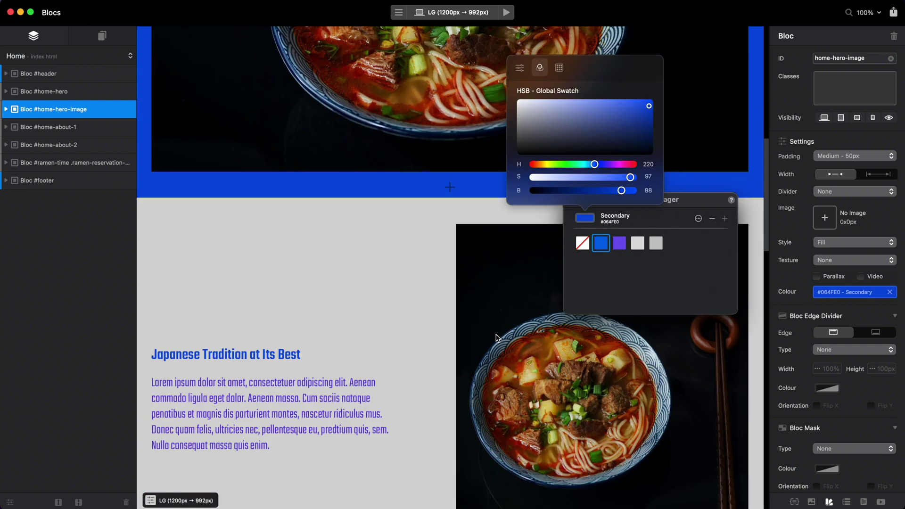
pyautogui.scroll(-4, 495, 338)
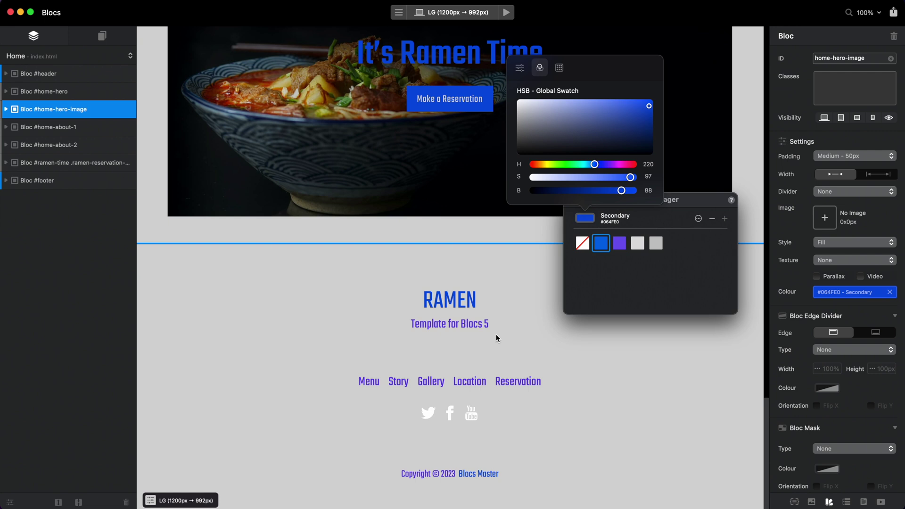
pyautogui.click(9, 12)
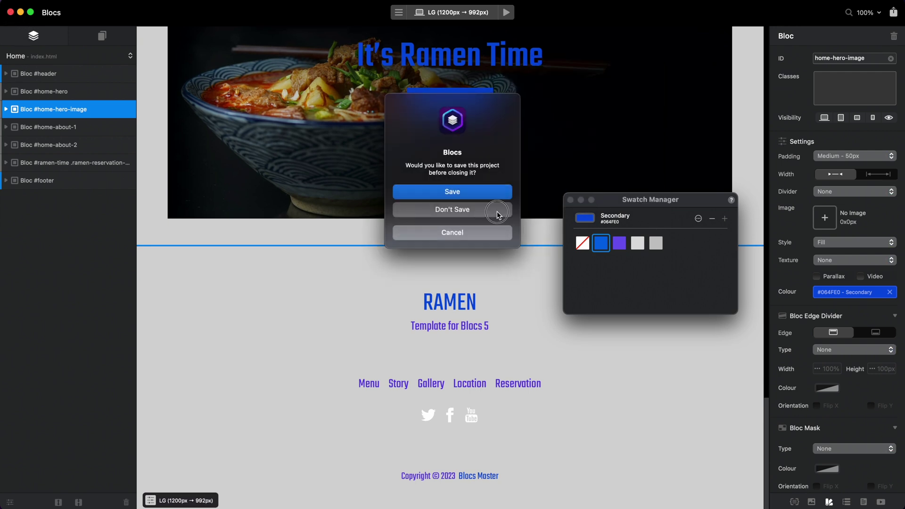
pyautogui.click(497, 212)
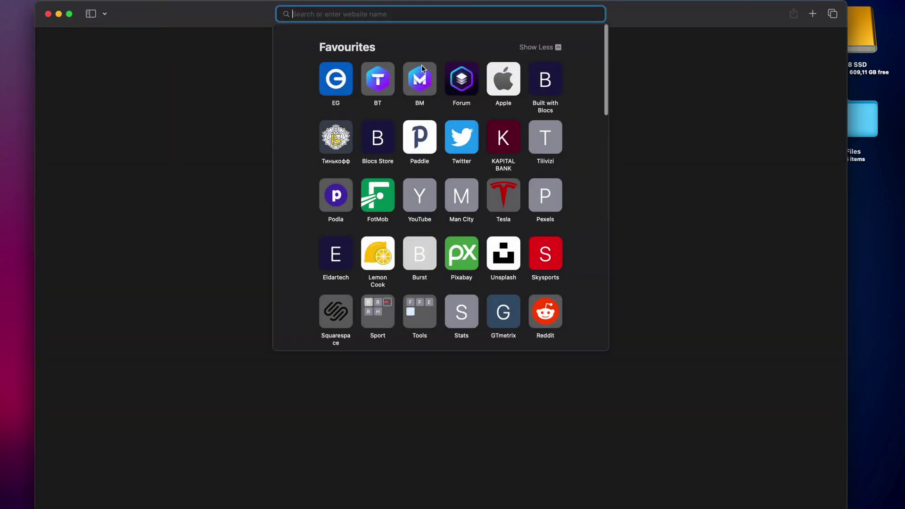
# Go from Favourites to the Blocs Master Learn page and open the Ultimate Blocs 5 Course
pyautogui.click(419, 76)
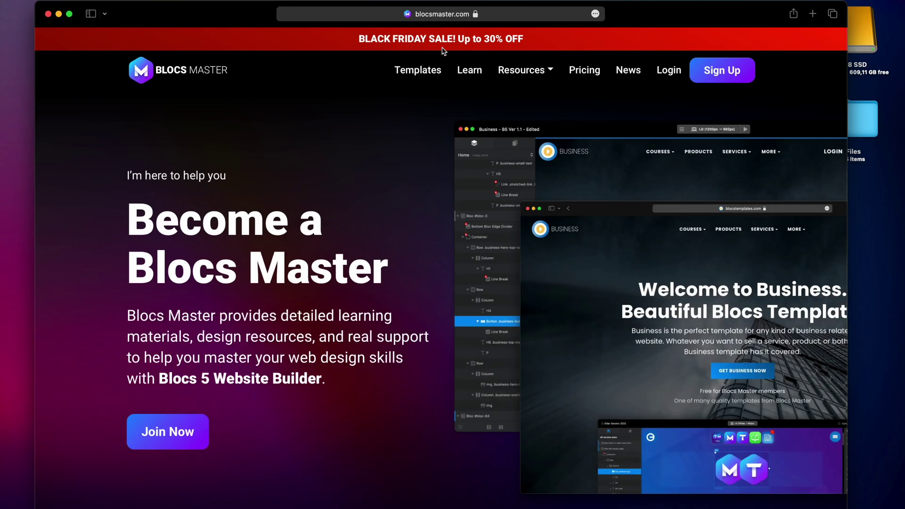
pyautogui.click(475, 67)
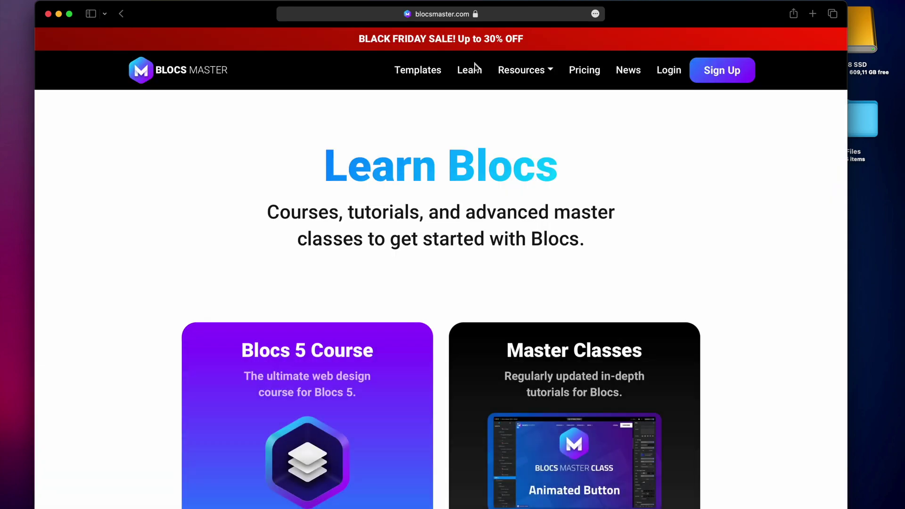
pyautogui.scroll(-3, 514, 228)
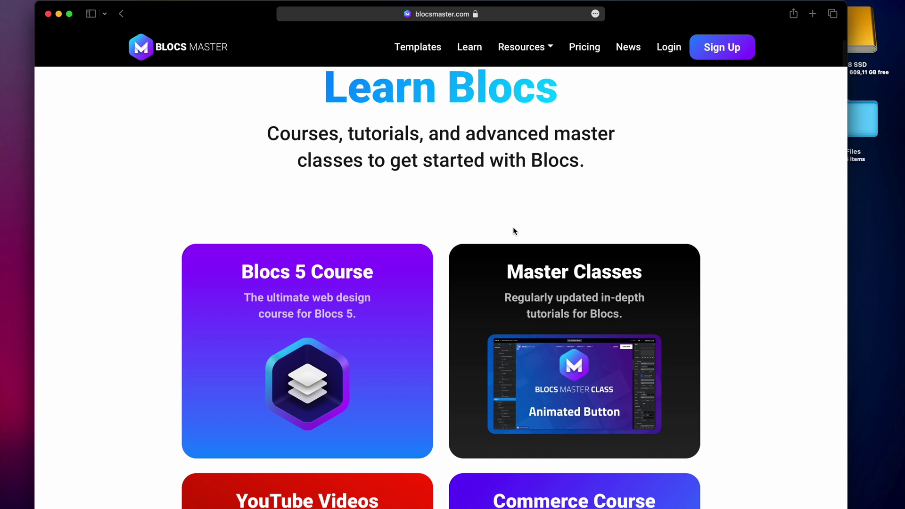
pyautogui.click(395, 317)
pyautogui.scroll(-5, 394, 316)
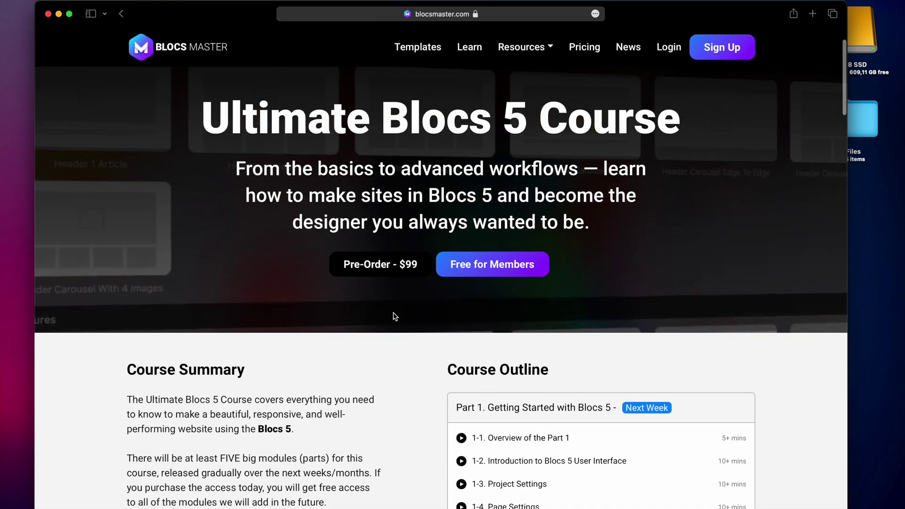
pyautogui.scroll(-5, 395, 317)
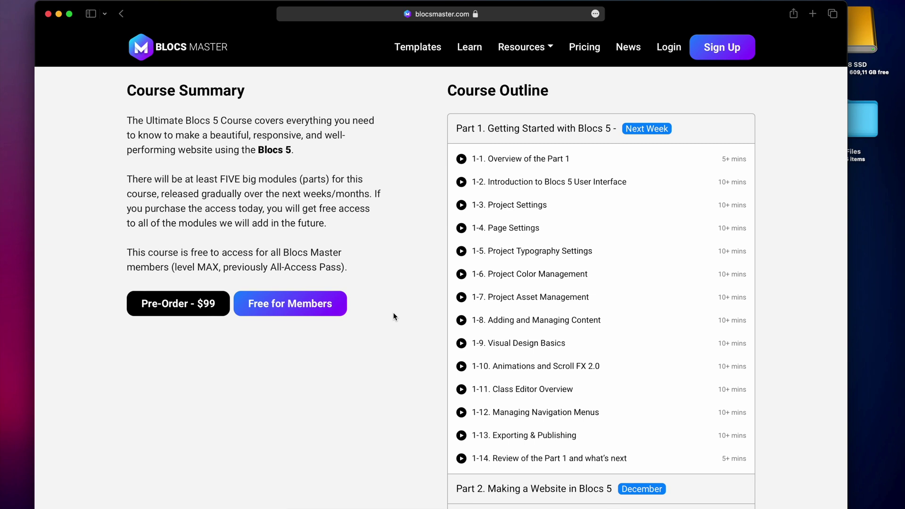
pyautogui.scroll(2, 393, 313)
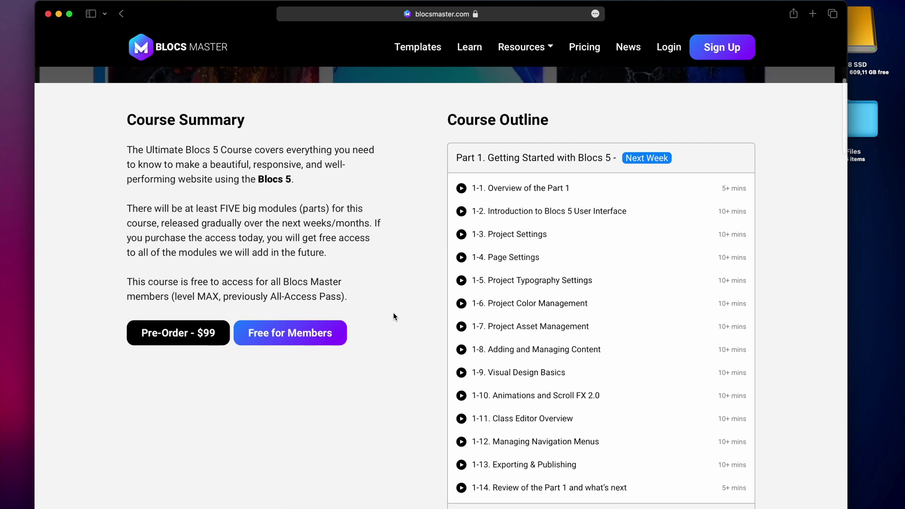
pyautogui.scroll(5, 565, 164)
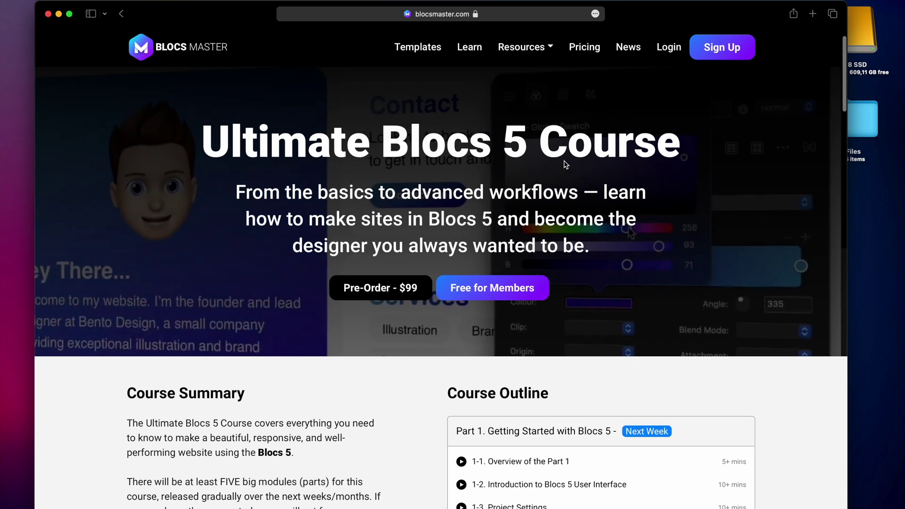
pyautogui.scroll(-5, 565, 164)
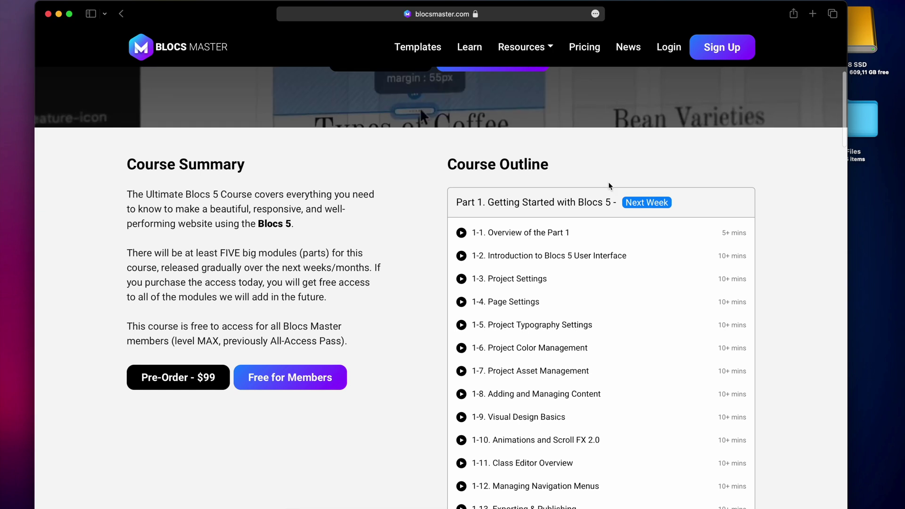
pyautogui.scroll(-2, 645, 204)
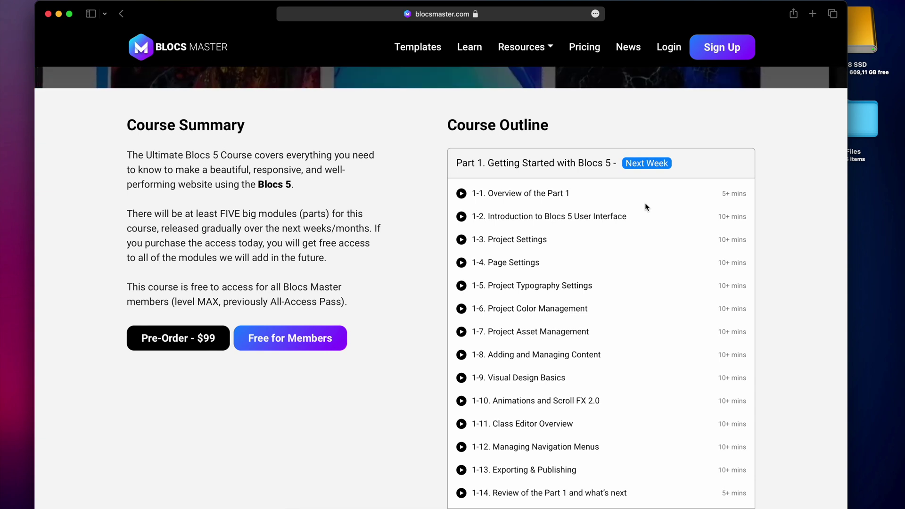
pyautogui.scroll(-5, 646, 206)
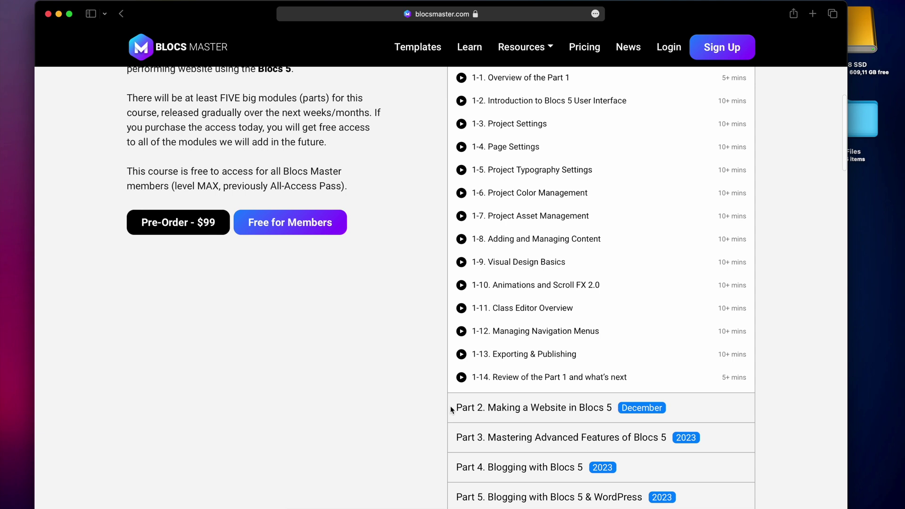
# Return to the Learn Blocs page and open the Blocs 4 Website Course
pyautogui.click(469, 49)
pyautogui.scroll(-10, 507, 284)
pyautogui.scroll(2, 508, 284)
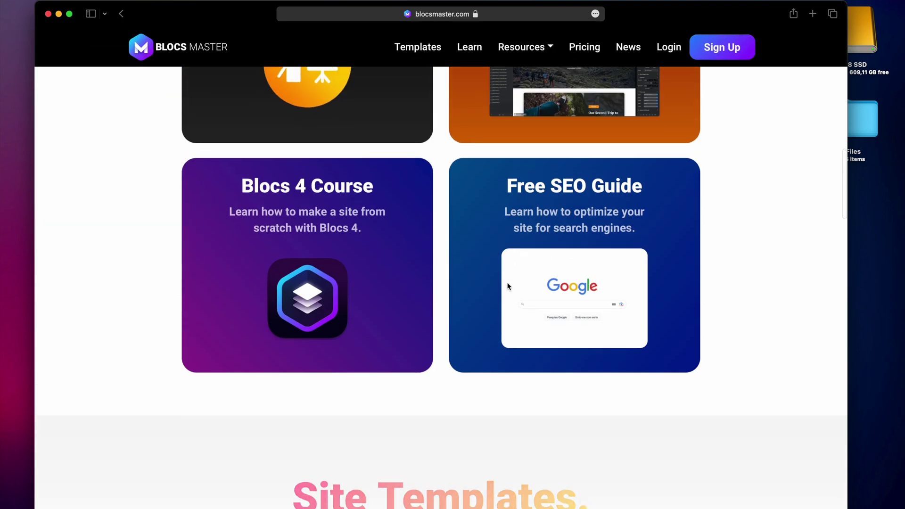
pyautogui.click(325, 240)
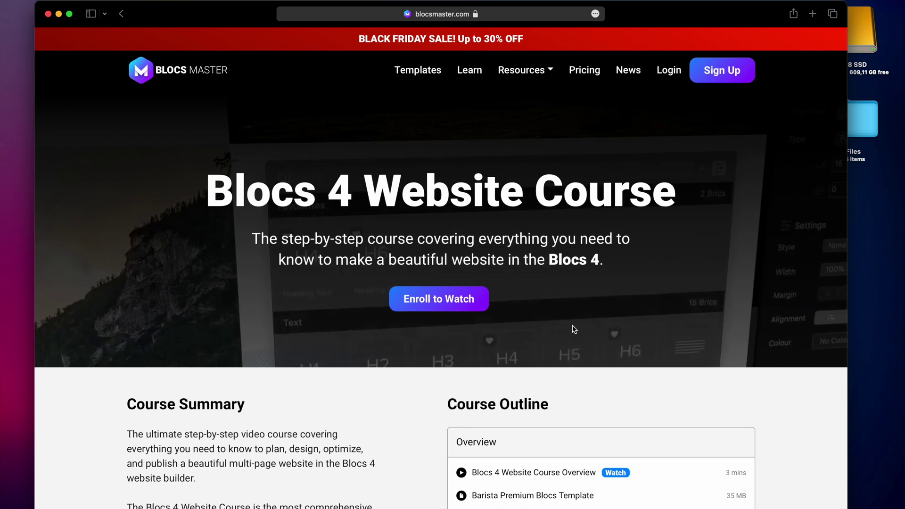
# Scroll down through the Blocs 4 course's lesson outline and back up
pyautogui.scroll(-10, 542, 311)
pyautogui.scroll(-8, 572, 325)
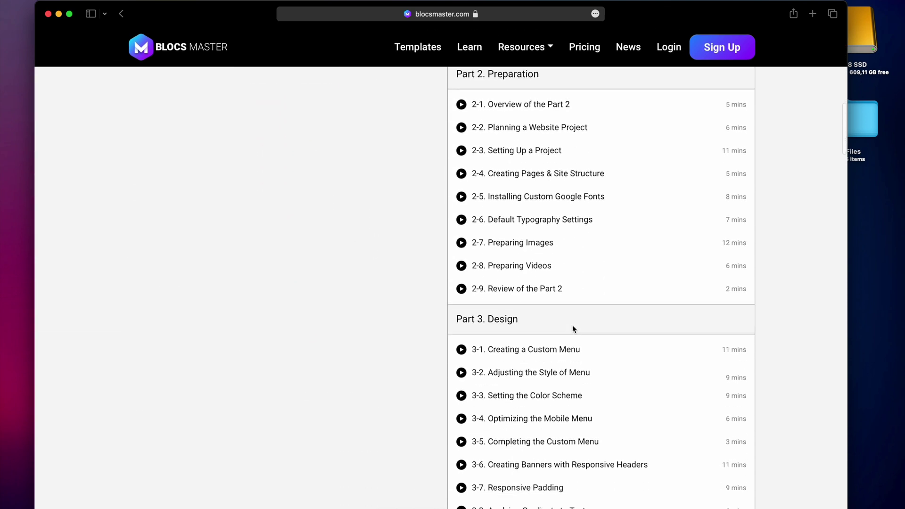
pyautogui.scroll(-15, 573, 326)
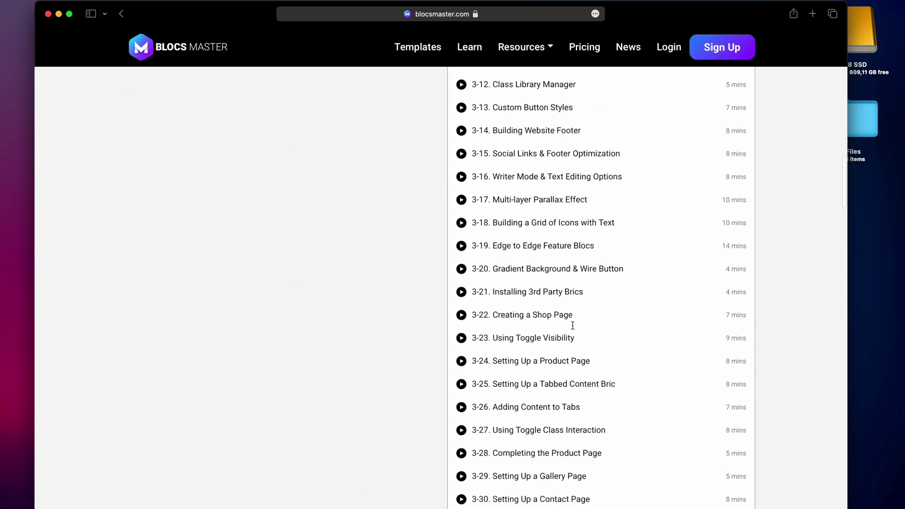
pyautogui.scroll(-10, 572, 325)
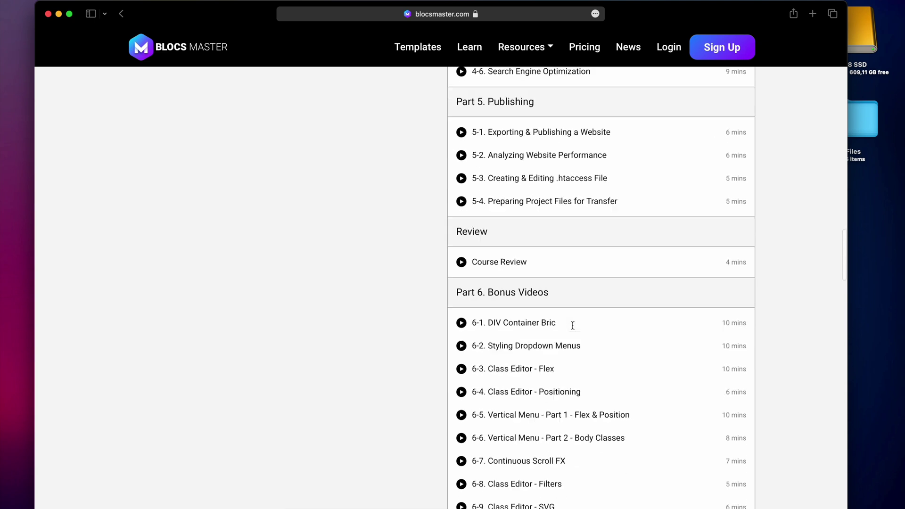
pyautogui.scroll(5, 573, 325)
pyautogui.scroll(10, 573, 326)
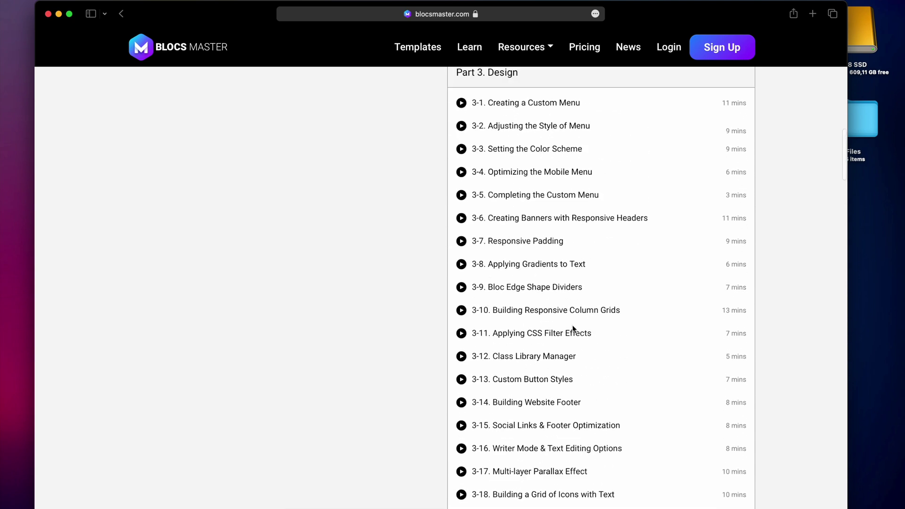
pyautogui.scroll(15, 573, 327)
# Go back to the Learn Blocs page and reopen the Ultimate Blocs 5 Course
pyautogui.click(466, 71)
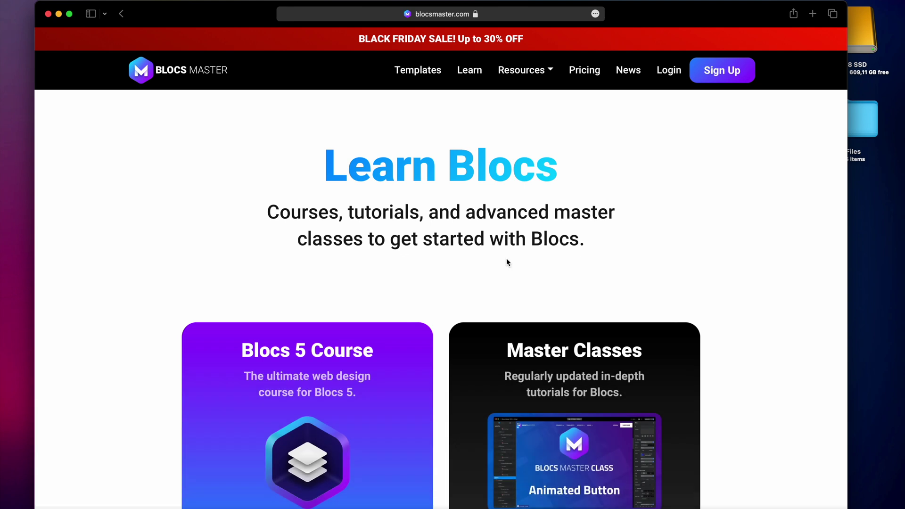
pyautogui.scroll(-3, 505, 258)
pyautogui.click(355, 301)
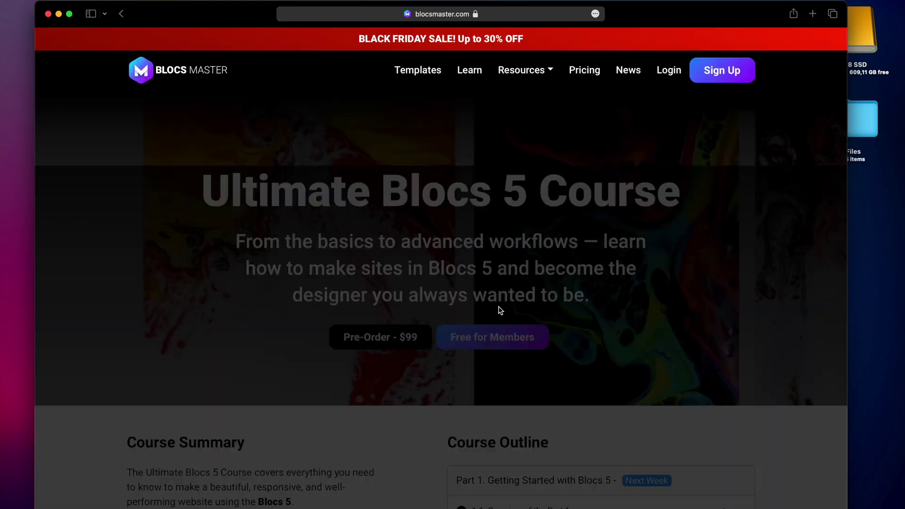
# Scroll through the Blocs 5 course summary and outline, then highlight and clear the hero subtitle
pyautogui.scroll(-10, 501, 309)
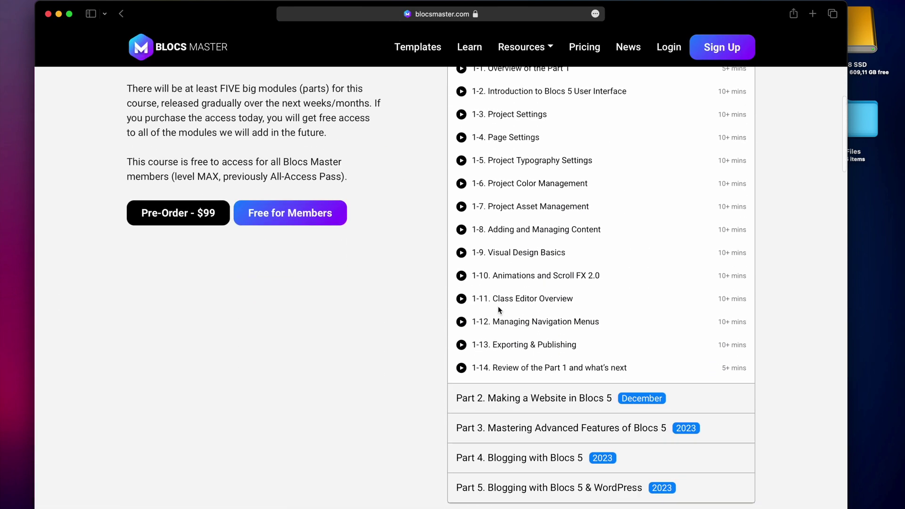
pyautogui.scroll(-3, 498, 306)
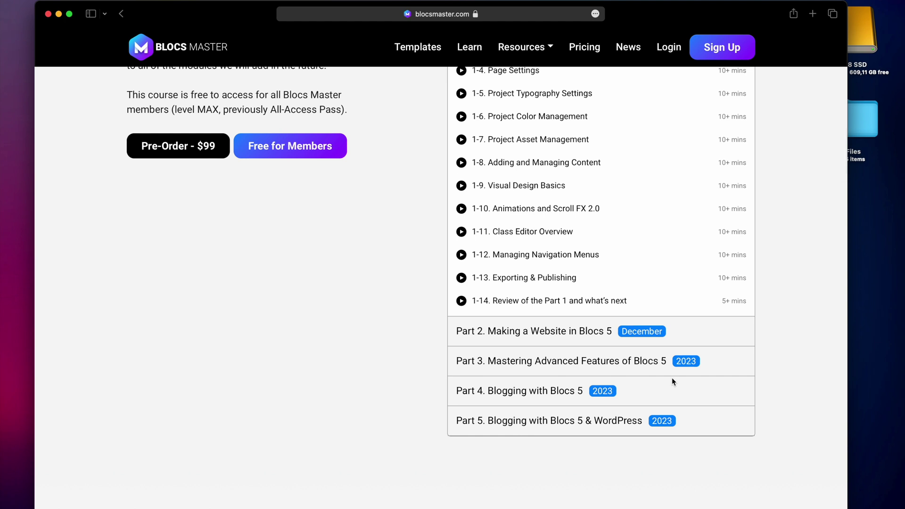
pyautogui.doubleClick(665, 415)
pyautogui.scroll(20, 641, 312)
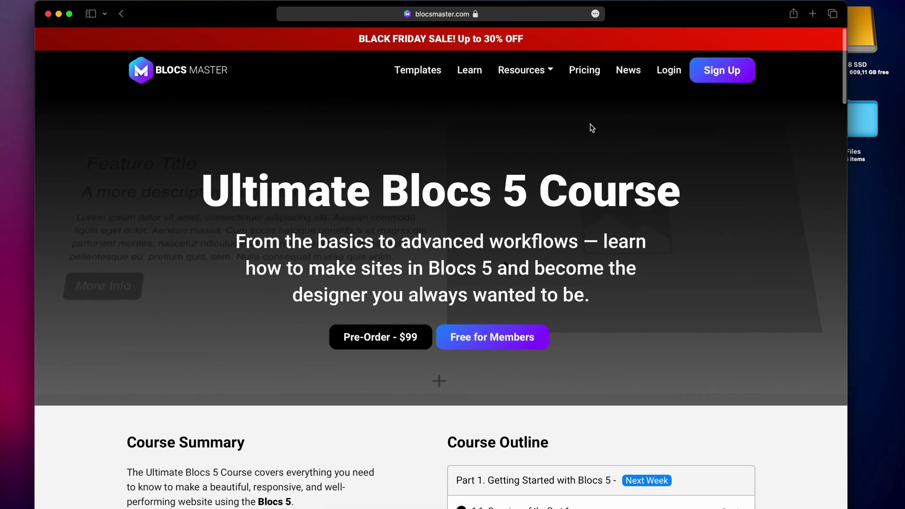
pyautogui.scroll(-2, 592, 128)
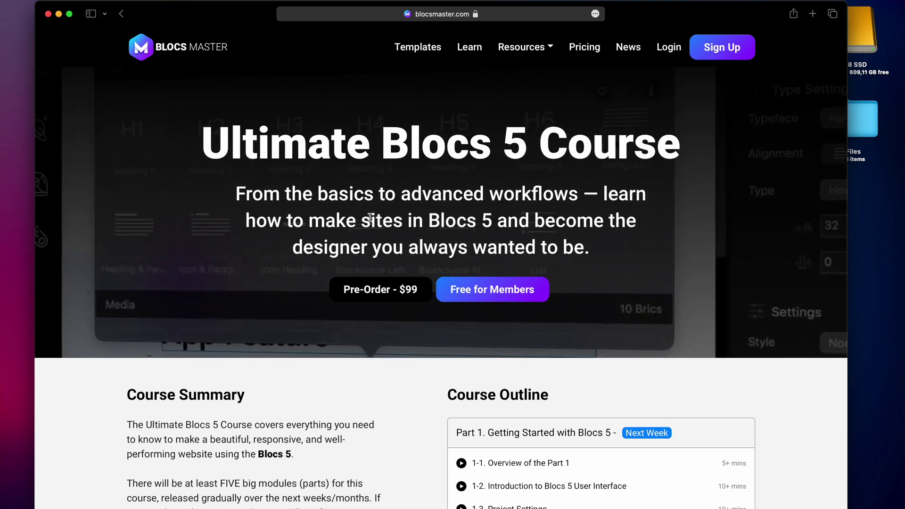
pyautogui.moveTo(371, 221); pyautogui.dragTo(500, 218)
pyautogui.click(500, 217)
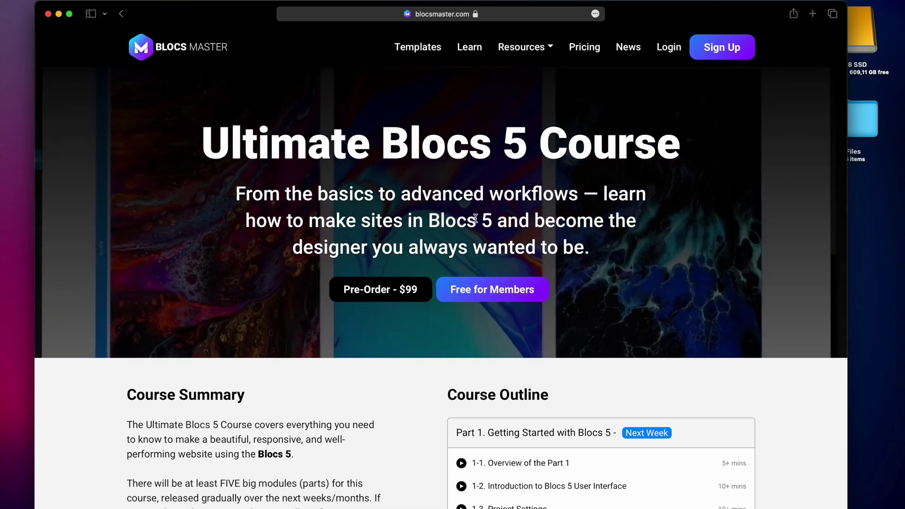